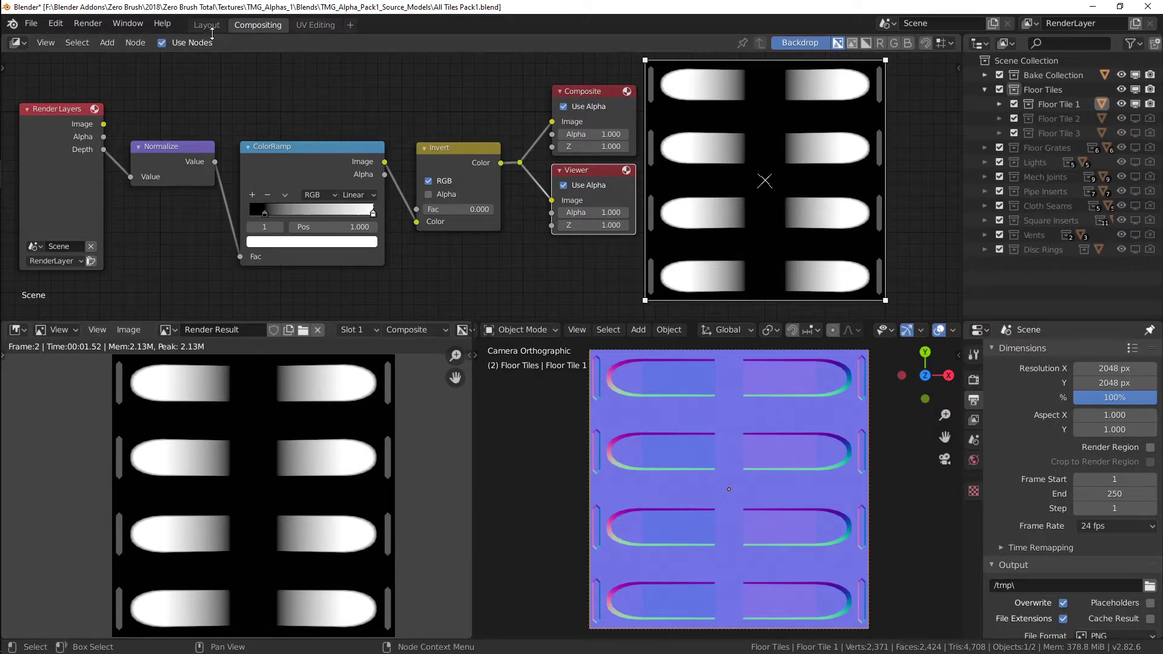
Select the camera in the Layout workspace and examine its lens settings and the scene's output dimensions.
click(206, 27)
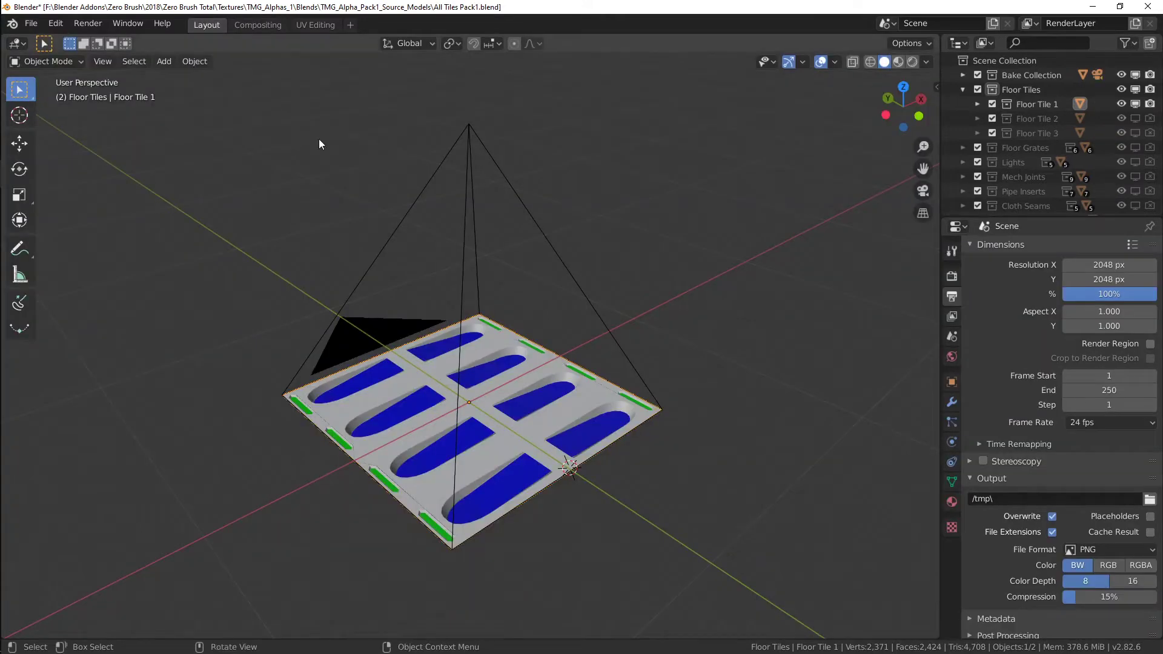
click(528, 203)
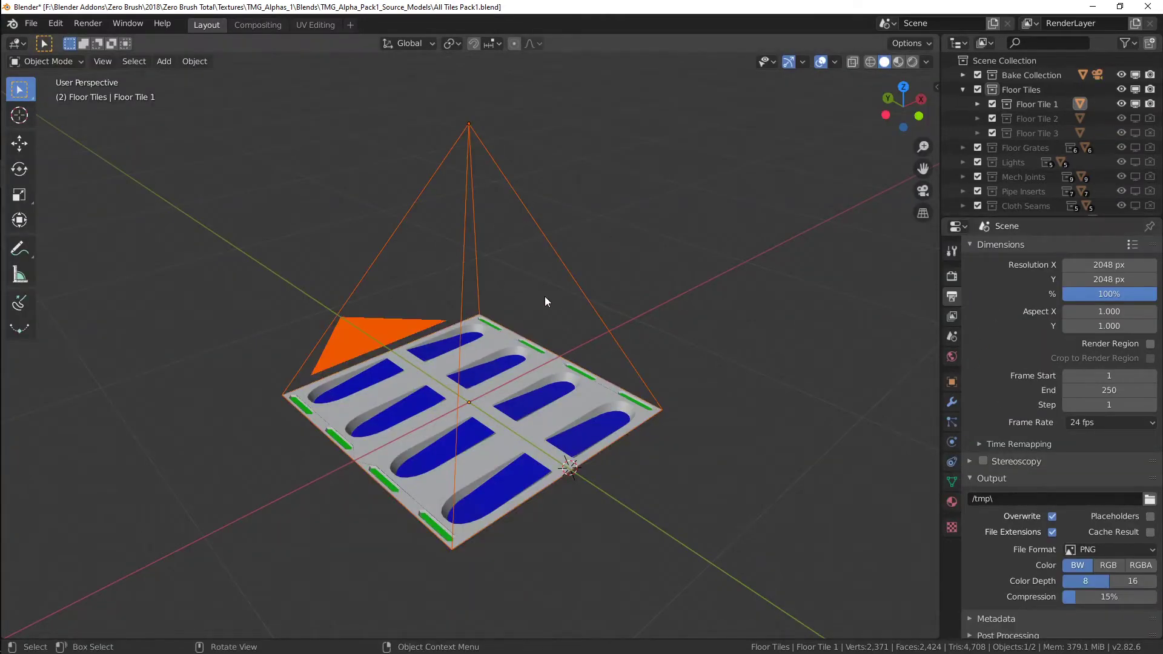
click(542, 250)
click(951, 442)
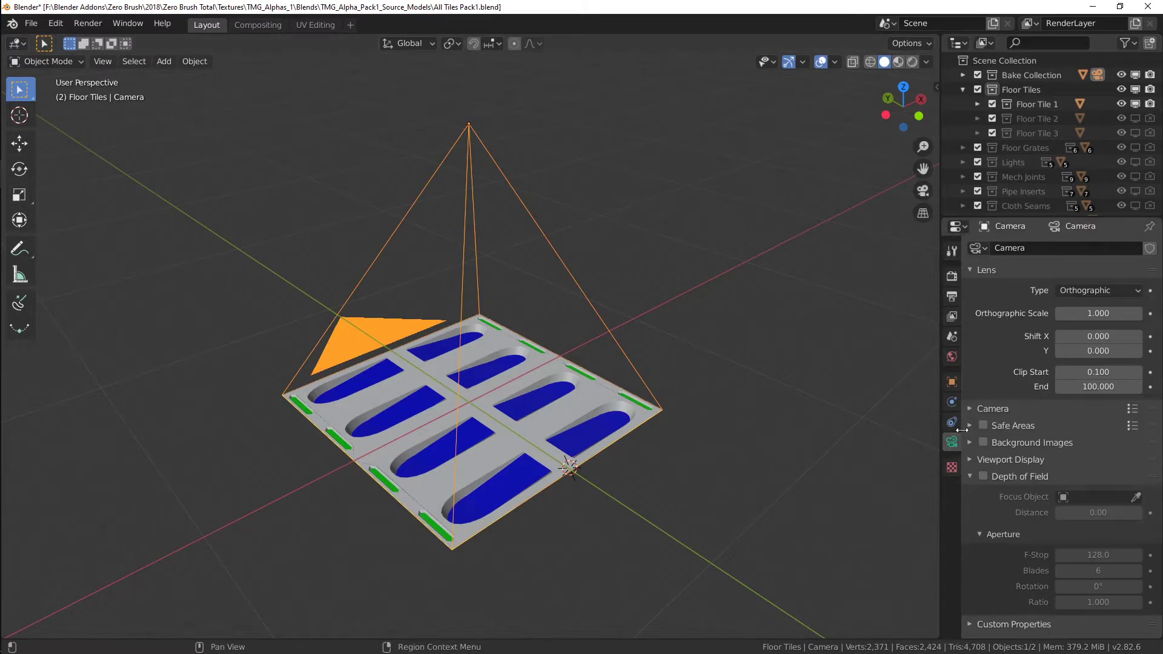
click(950, 295)
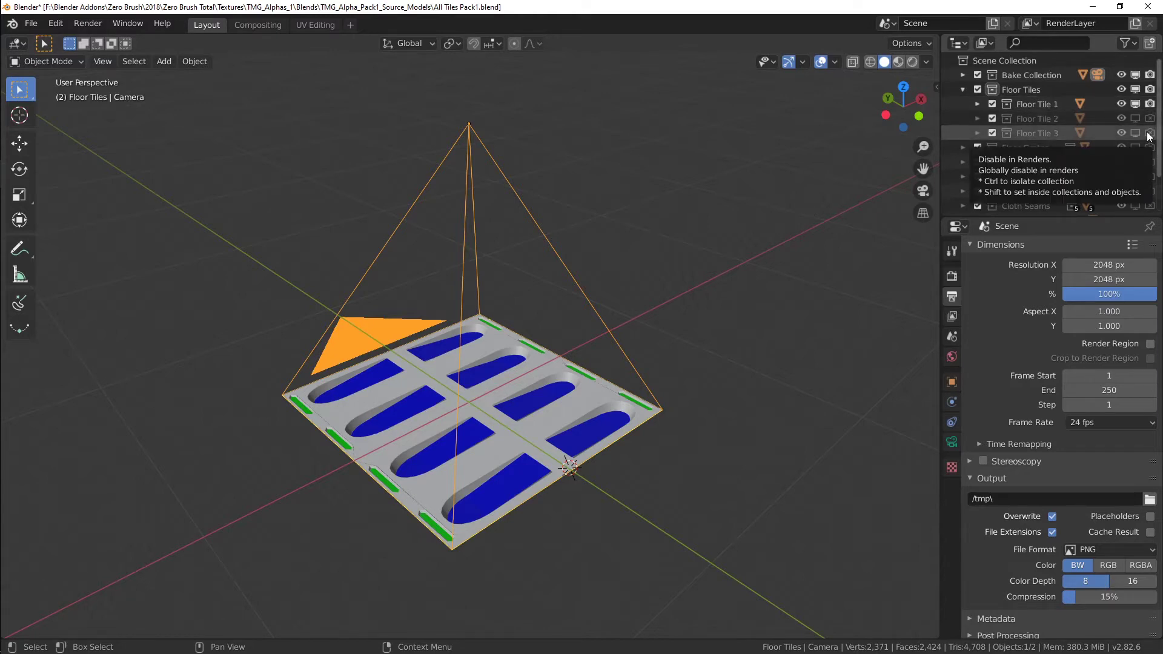
Enable Floor Tile 2 and Lights for rendering, disable Floor Tile 1 for rendering, and render the image from the Compositing workspace.
click(1136, 104)
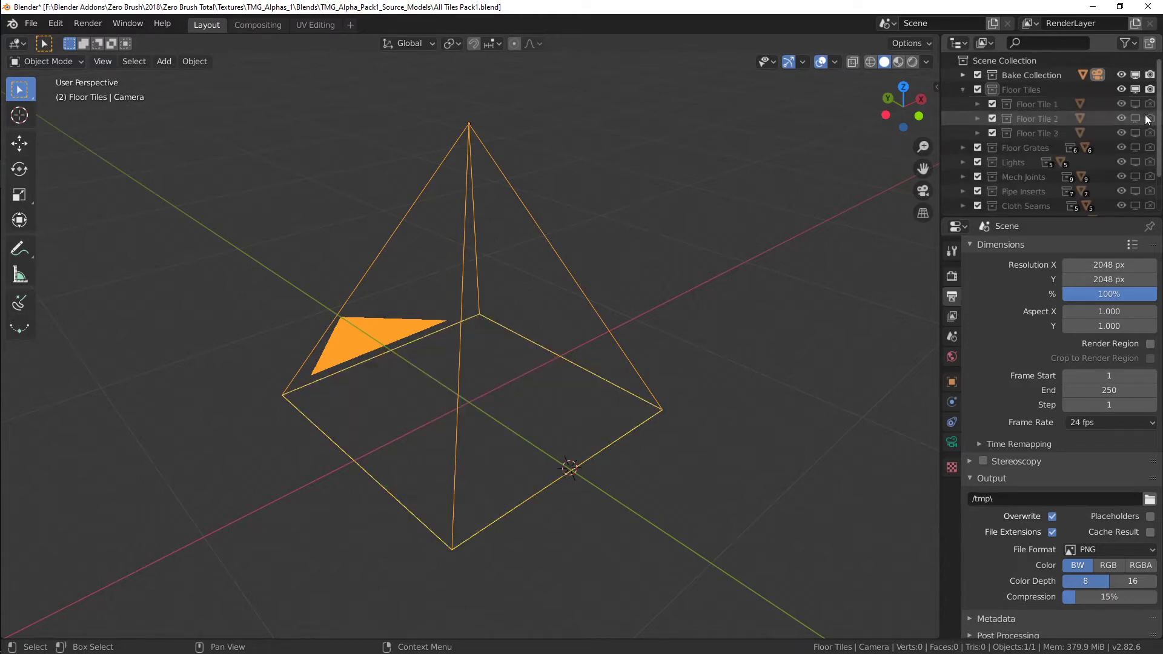
click(1136, 104)
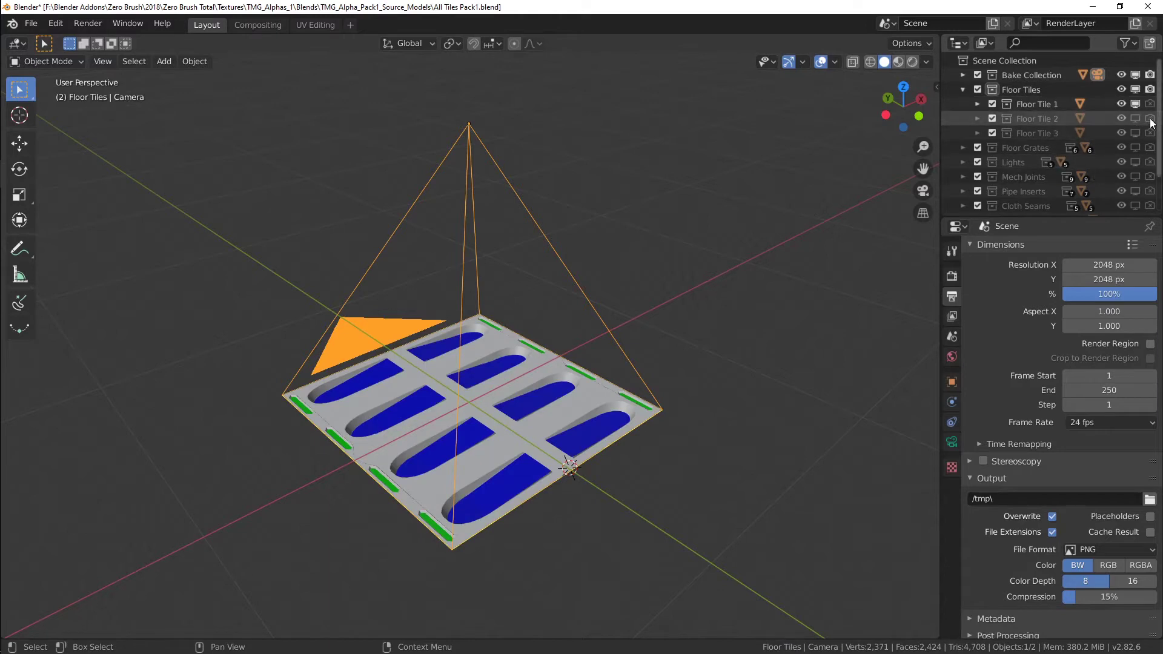
click(1149, 163)
click(253, 26)
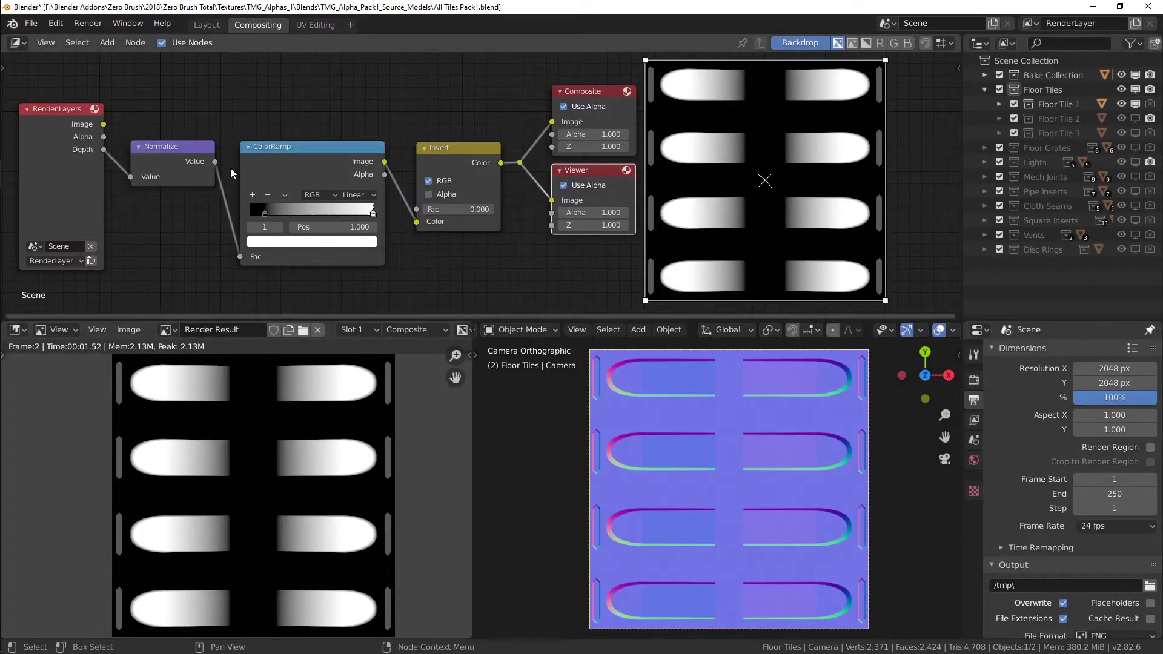
click(93, 24)
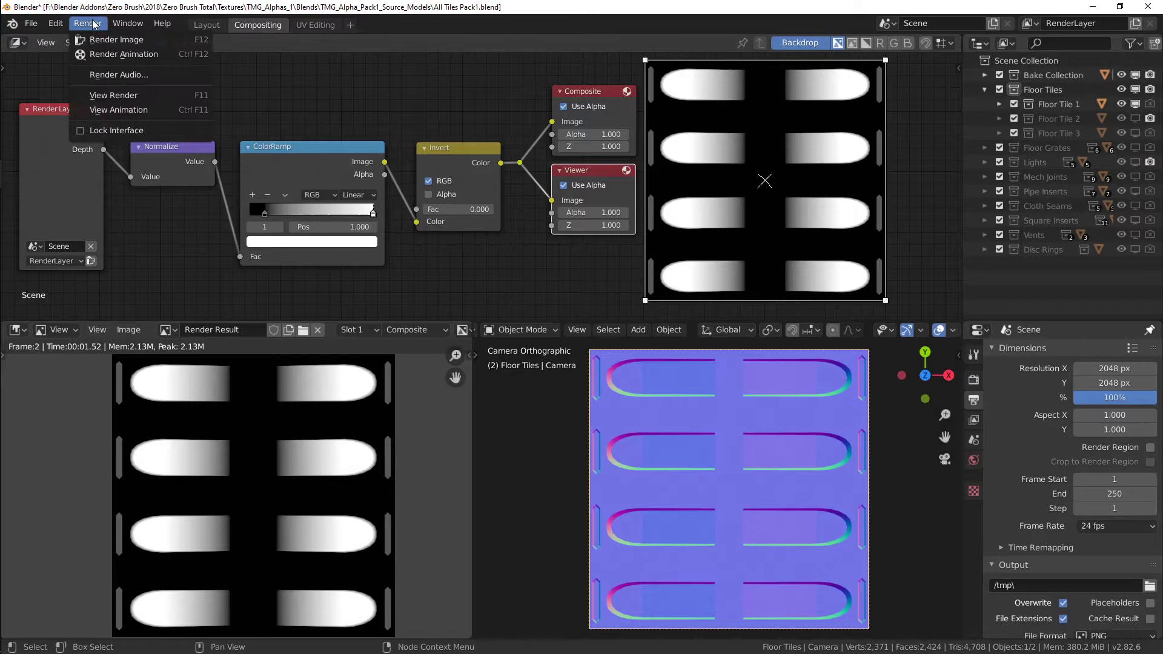
click(129, 41)
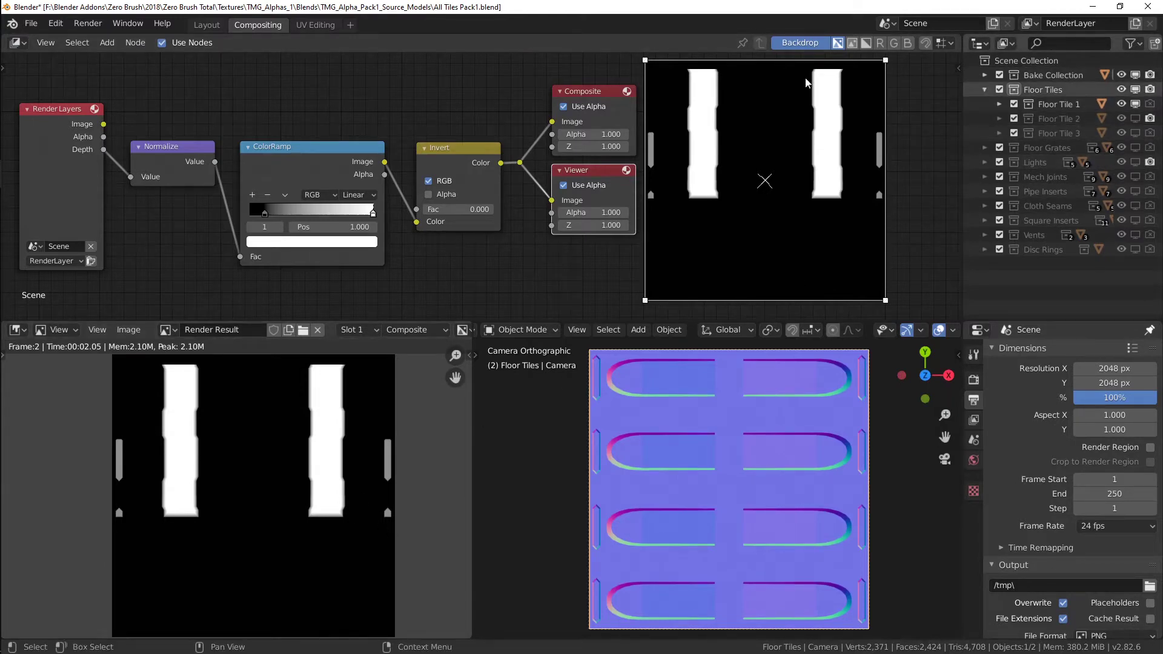
Show the Floor Tile 2 and Lights collections in the Layout viewport and hide Floor Tile 1.
click(206, 25)
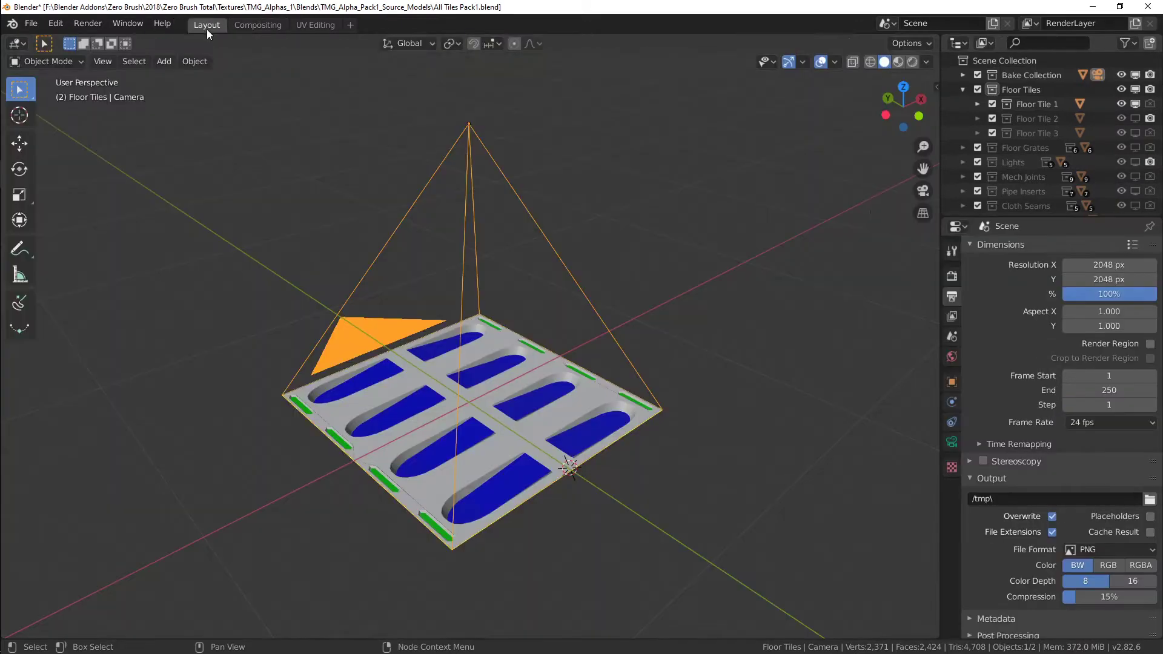
click(1136, 119)
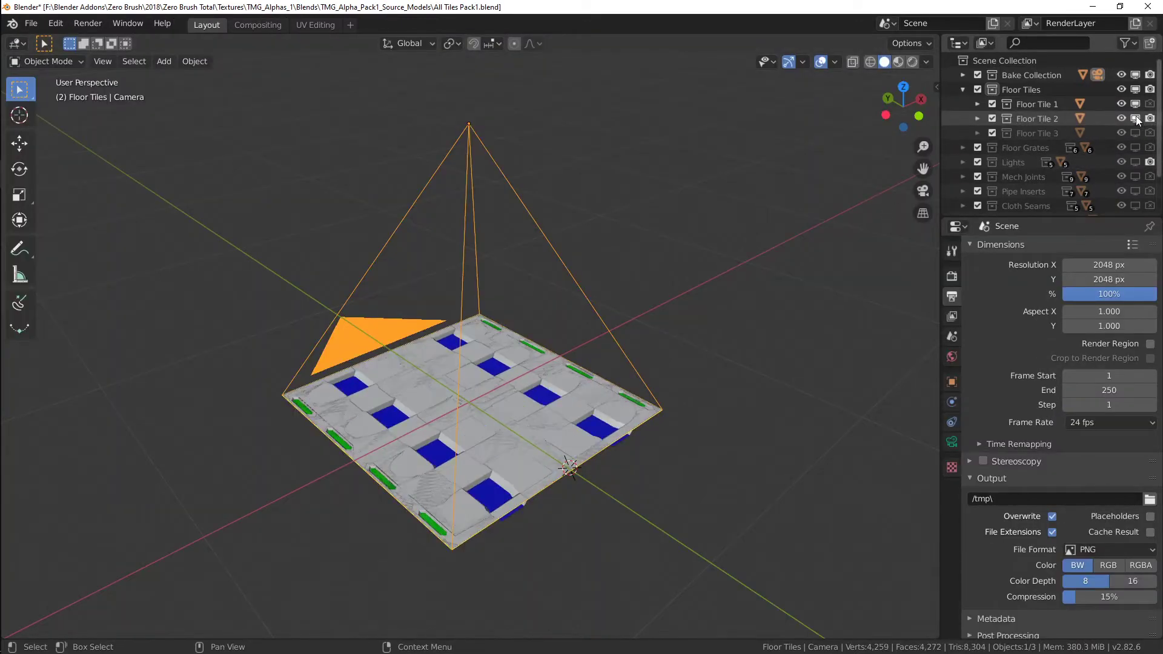
click(1135, 104)
click(1136, 163)
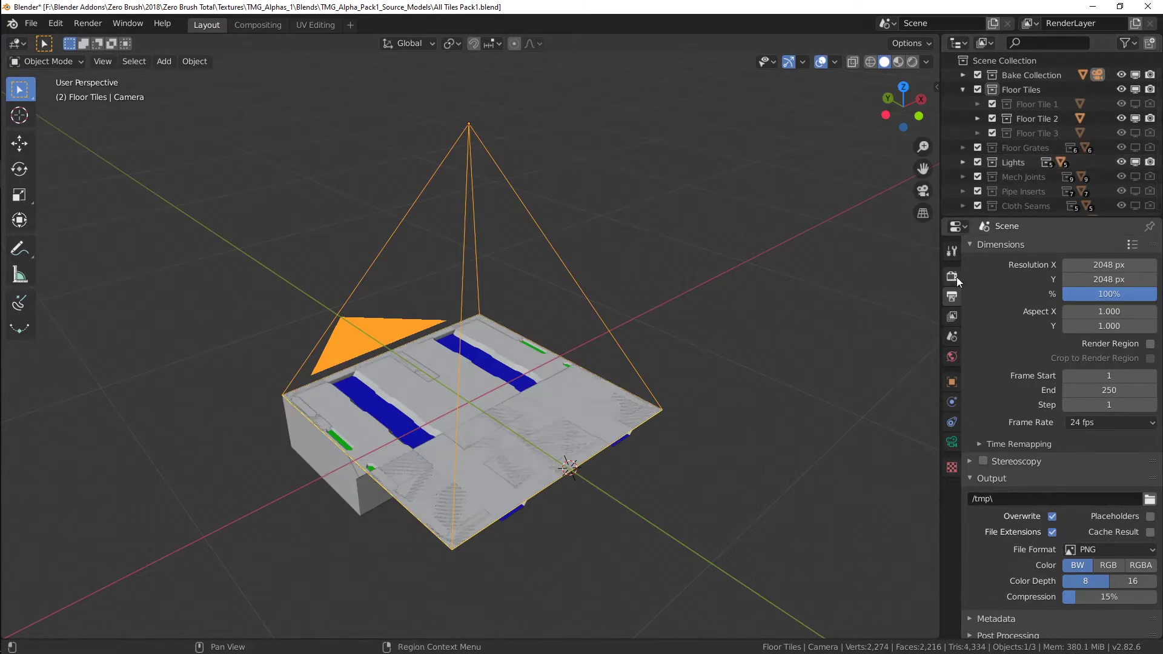
mouse_move(635, 365)
middle_down()
mouse_move(616, 328)
mouse_move(663, 274)
mouse_move(633, 354)
middle_up()
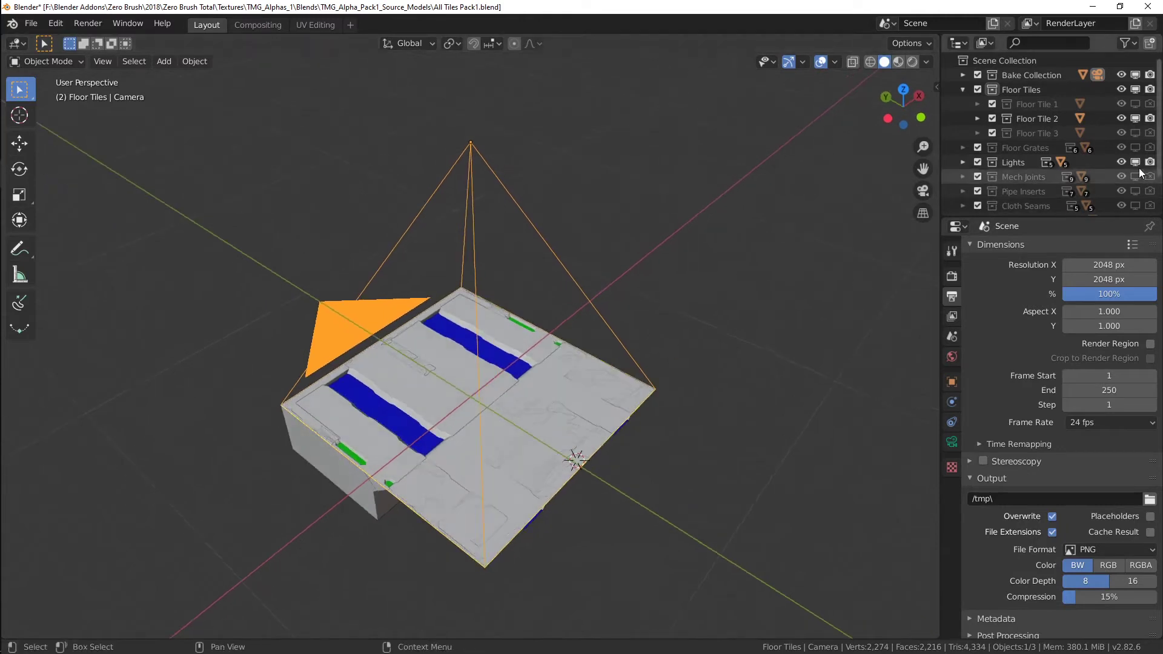
Disable Lights and Floor Tile 2 in the viewport and renders, and enable Floor Tile 1 in both.
drag(1135, 162, 1150, 163)
drag(1136, 119, 1156, 117)
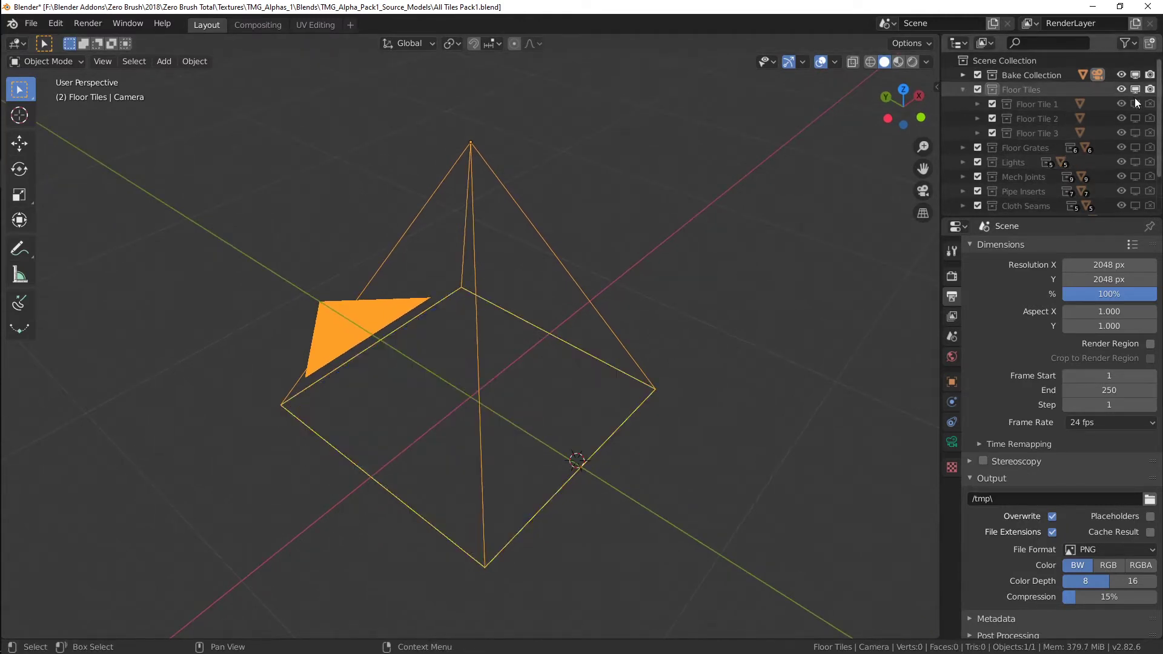
click(1135, 103)
click(1150, 103)
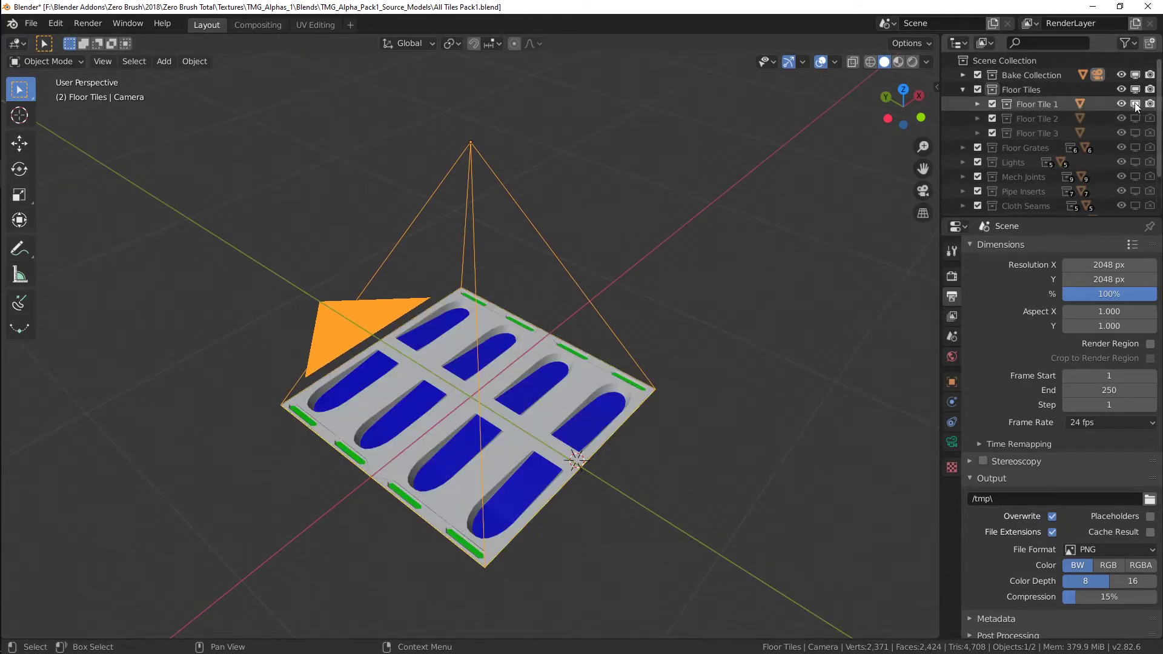
drag(1135, 105, 1150, 120)
click(1136, 121)
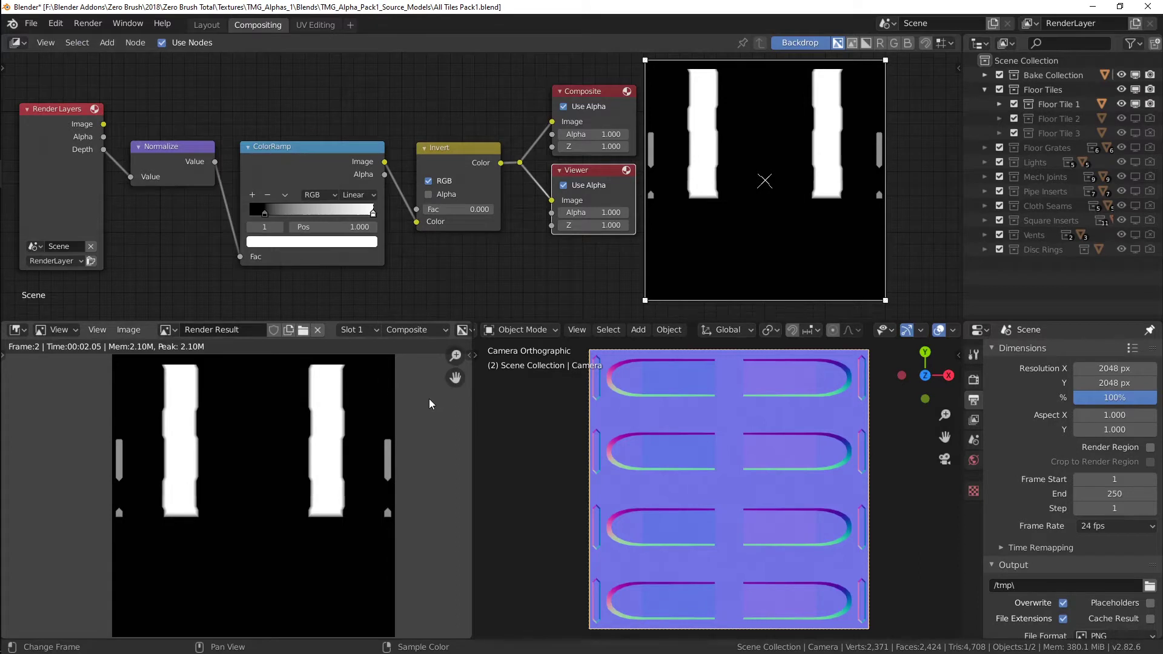
Render Floor Tile 1's height map in the Compositing workspace and save it over TMG_Floor_Tile_1_Height.png in TMG_Alpha_Pack_1_Rebake's Alphas/Floor Tiles folder.
key(F12)
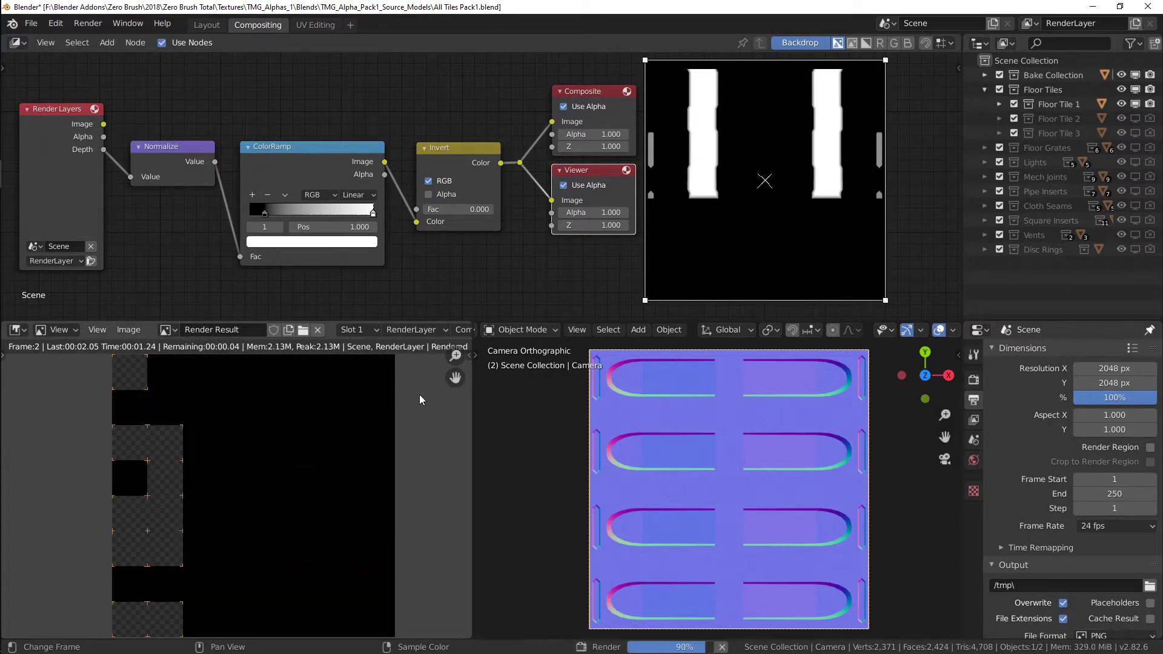
click(88, 23)
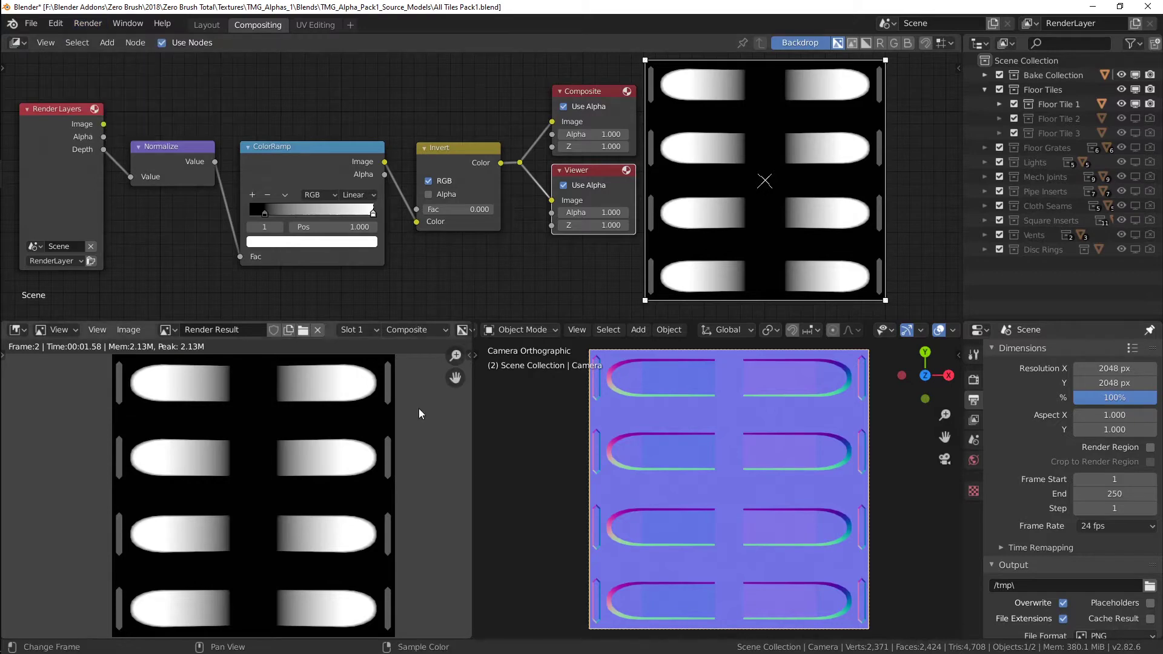
click(130, 328)
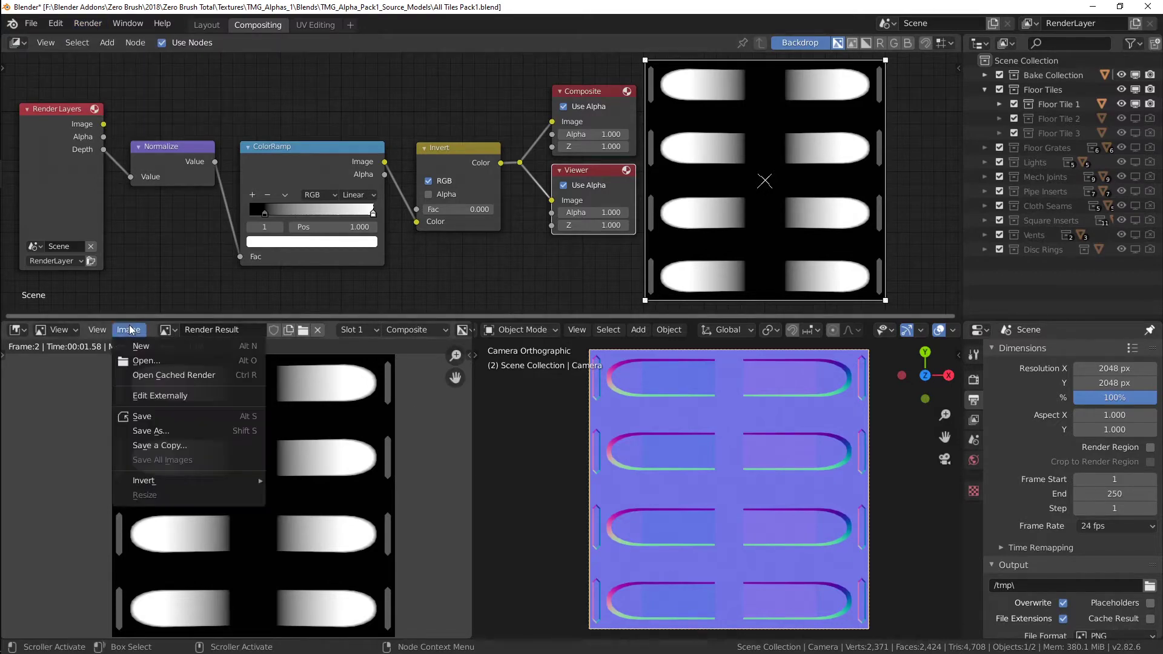
click(169, 434)
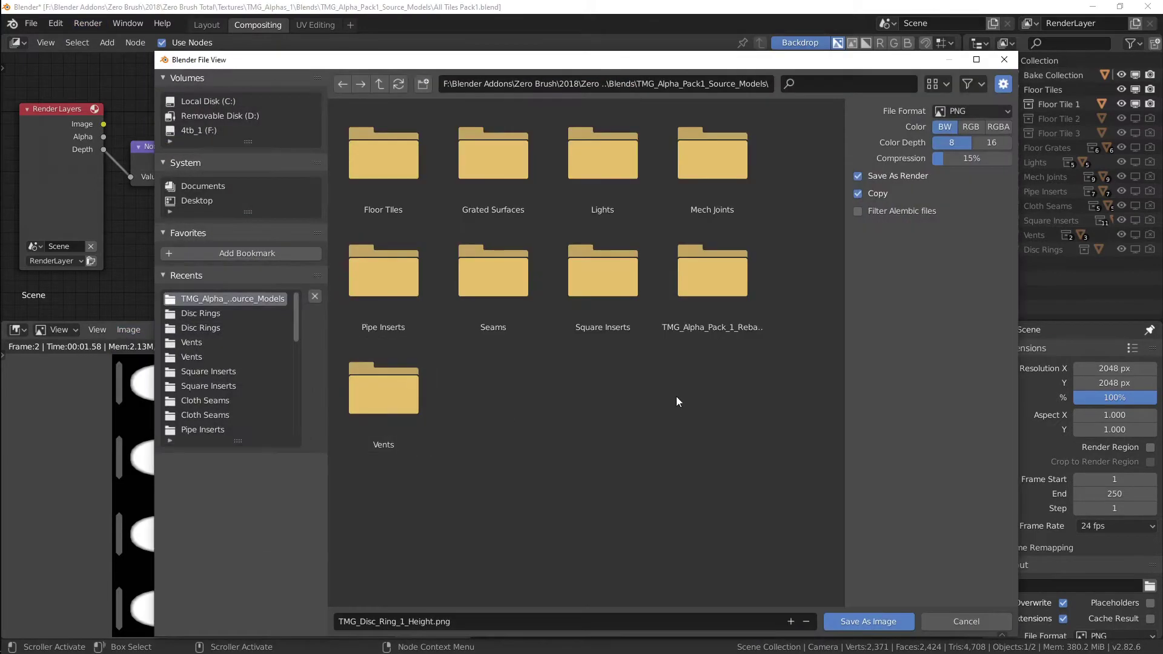
double_click(734, 319)
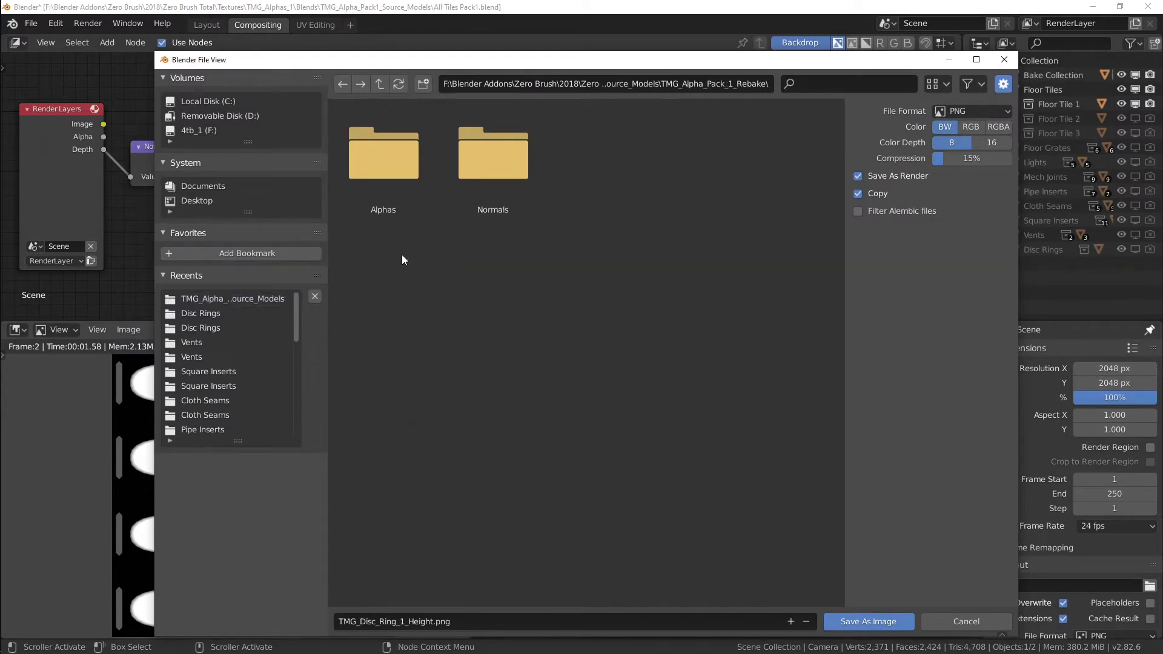
double_click(376, 189)
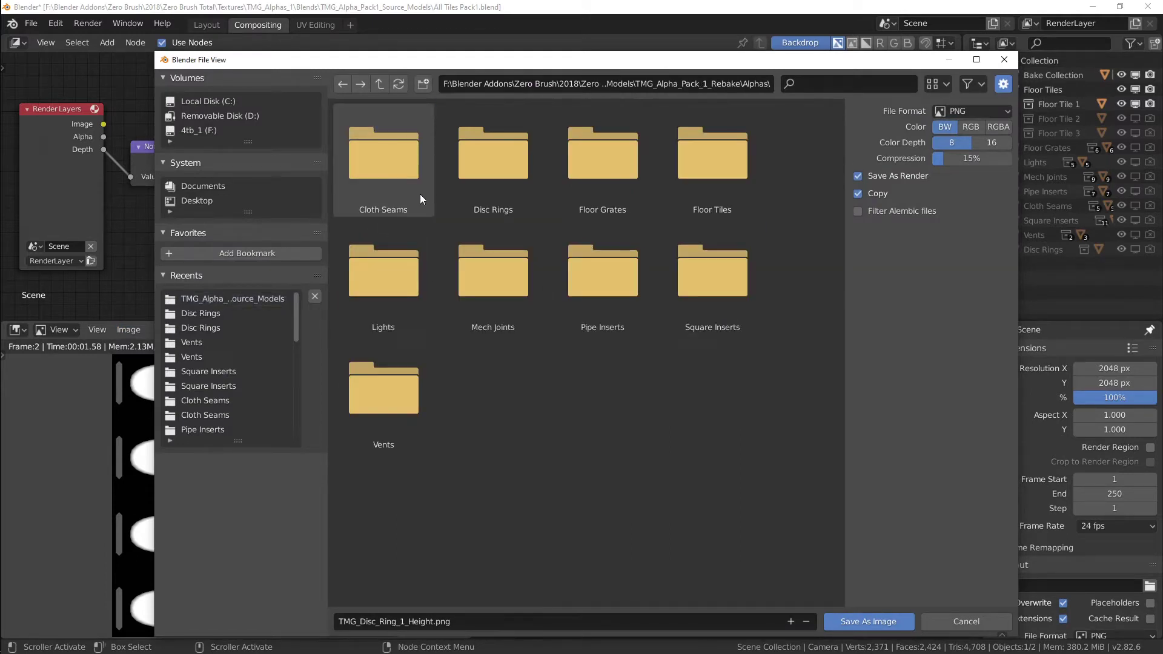
double_click(703, 184)
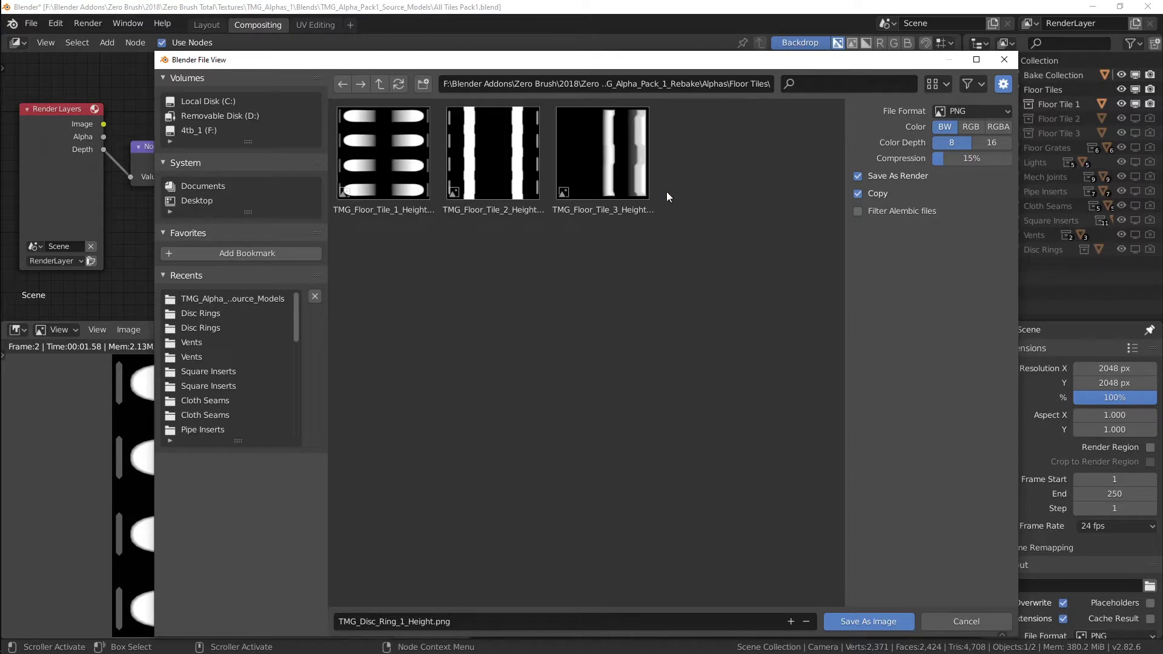
click(371, 180)
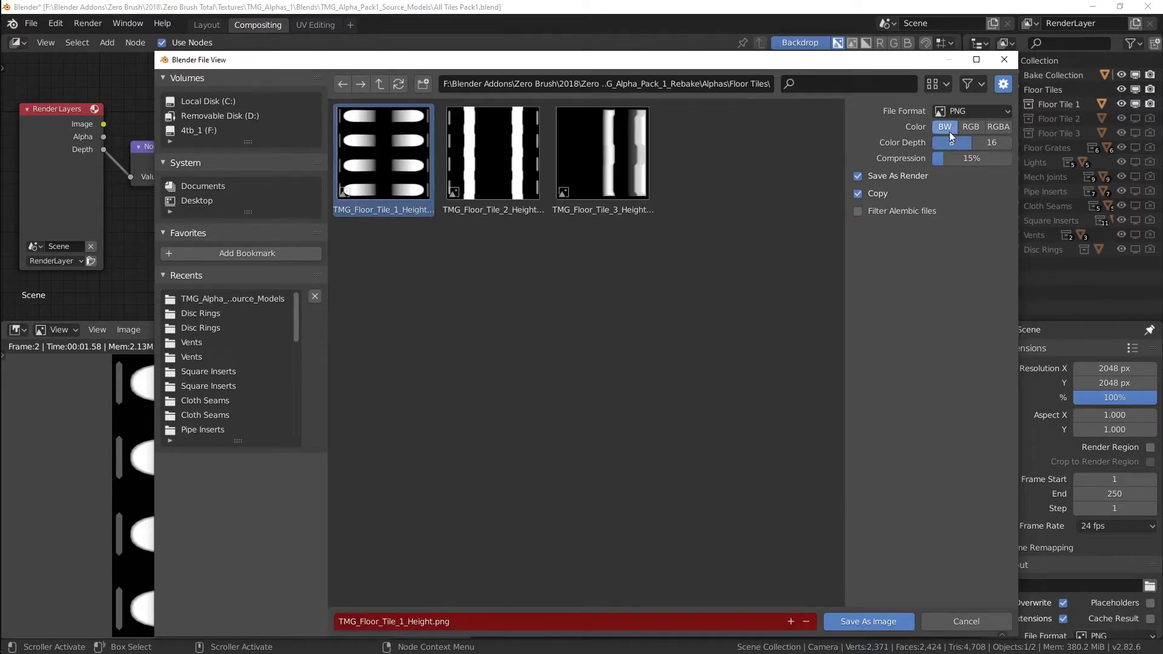
click(876, 624)
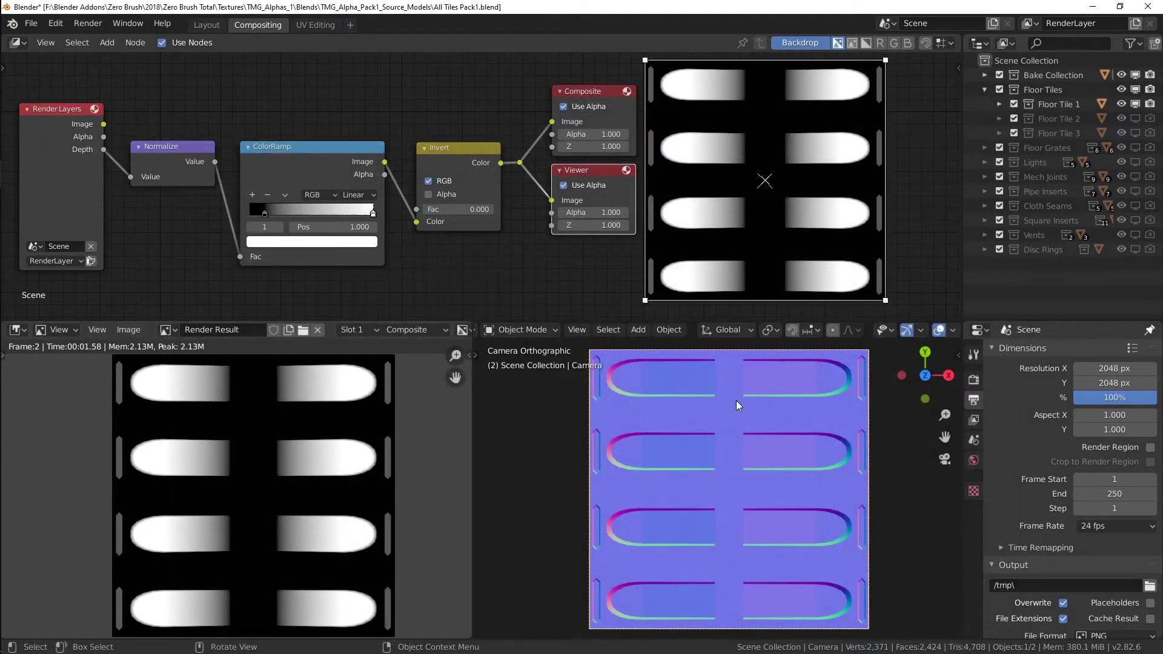
Choose the multicoloured normal-map MatCap for the compositing 3D viewport's solid shading.
middle_drag(581, 375, 856, 427)
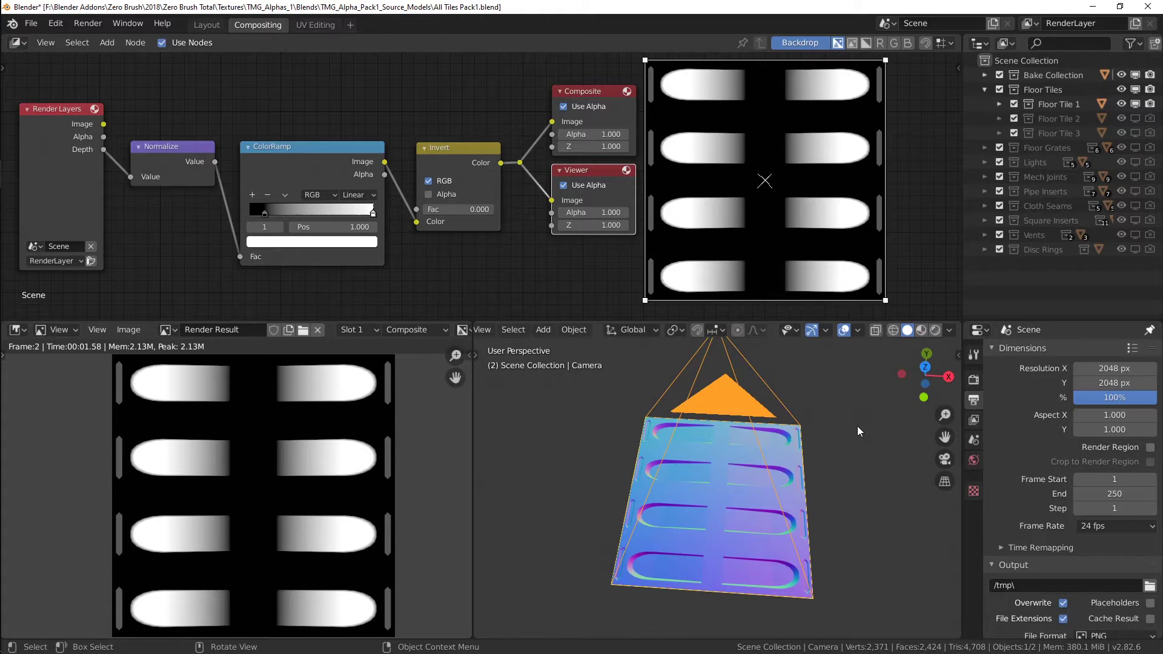
click(948, 331)
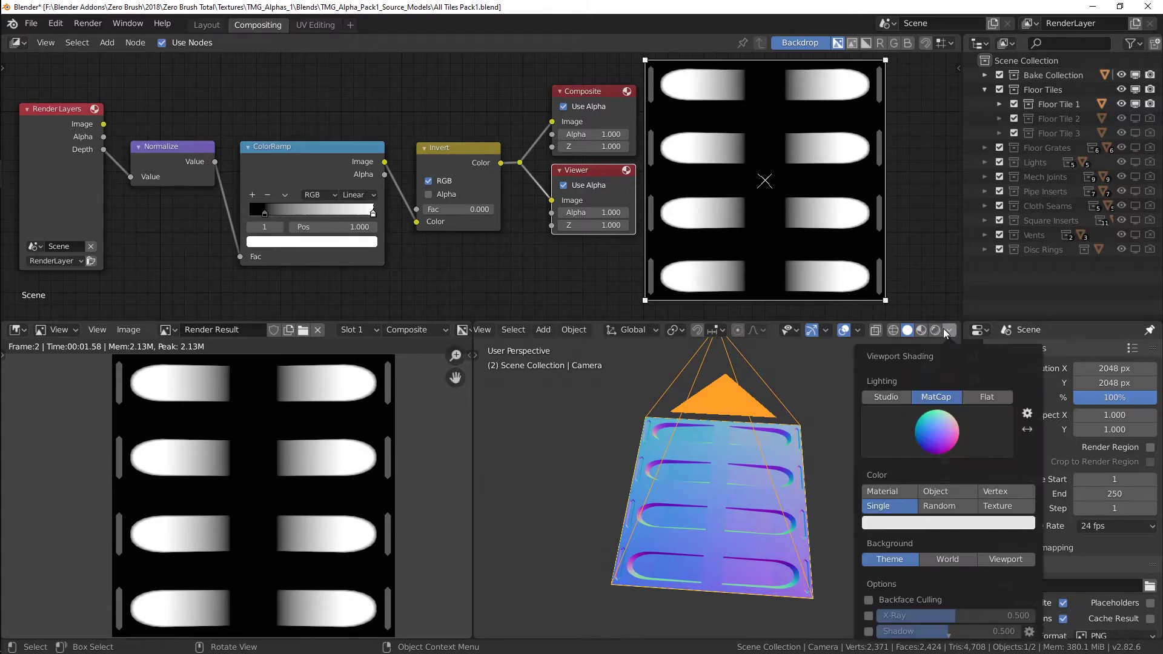
click(936, 430)
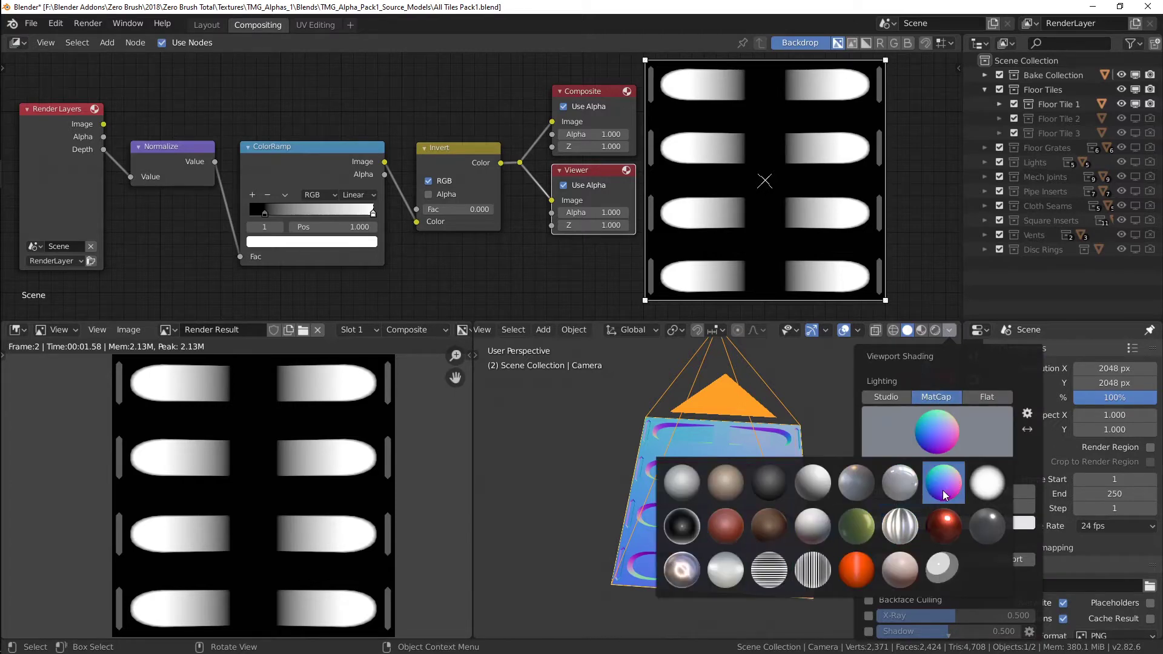
click(934, 489)
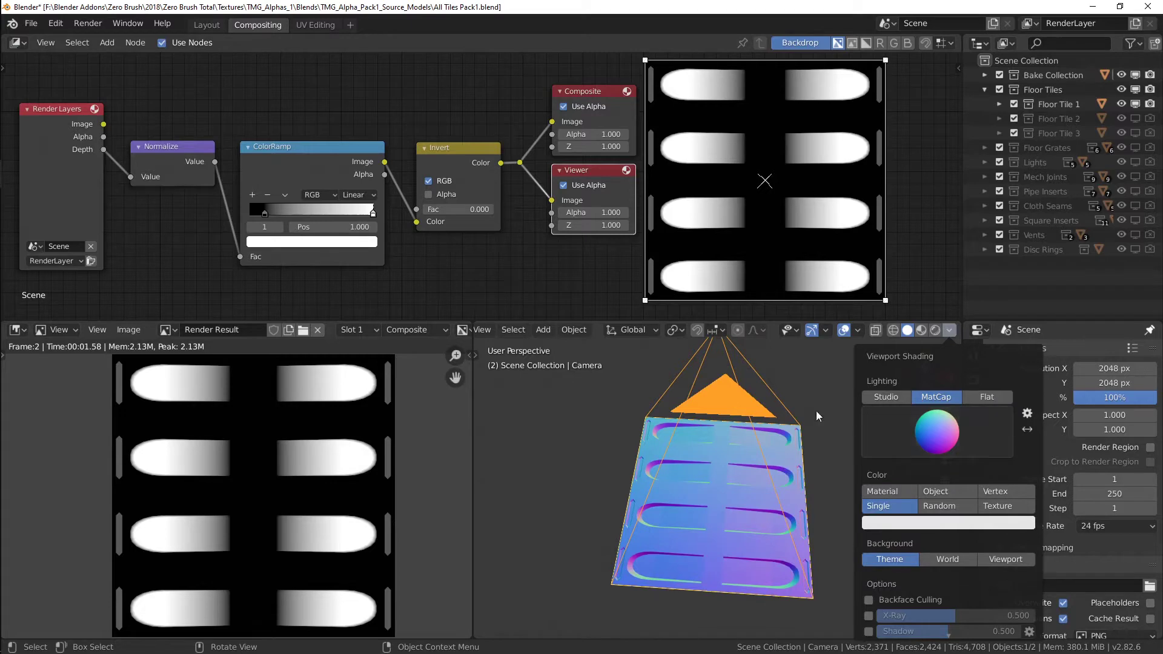
Return the 3D viewport to the camera view and take a viewport render image of Floor Tile 1's normal map.
mouse_move(689, 471)
middle_down()
mouse_move(659, 467)
mouse_move(684, 489)
mouse_move(674, 482)
middle_up()
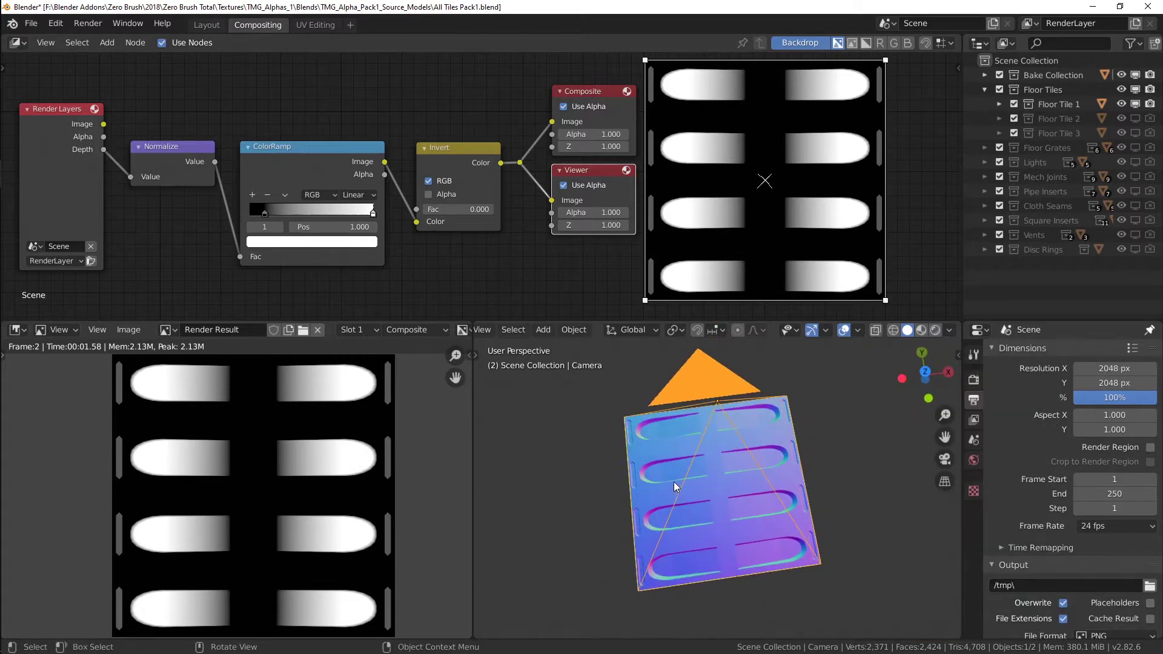
key(KP_0)
mouse_move(732, 447)
ctrl+middle_down()
mouse_move(728, 434)
mouse_move(742, 427)
ctrl+middle_up()
ctrl+middle_drag(742, 428, 759, 450)
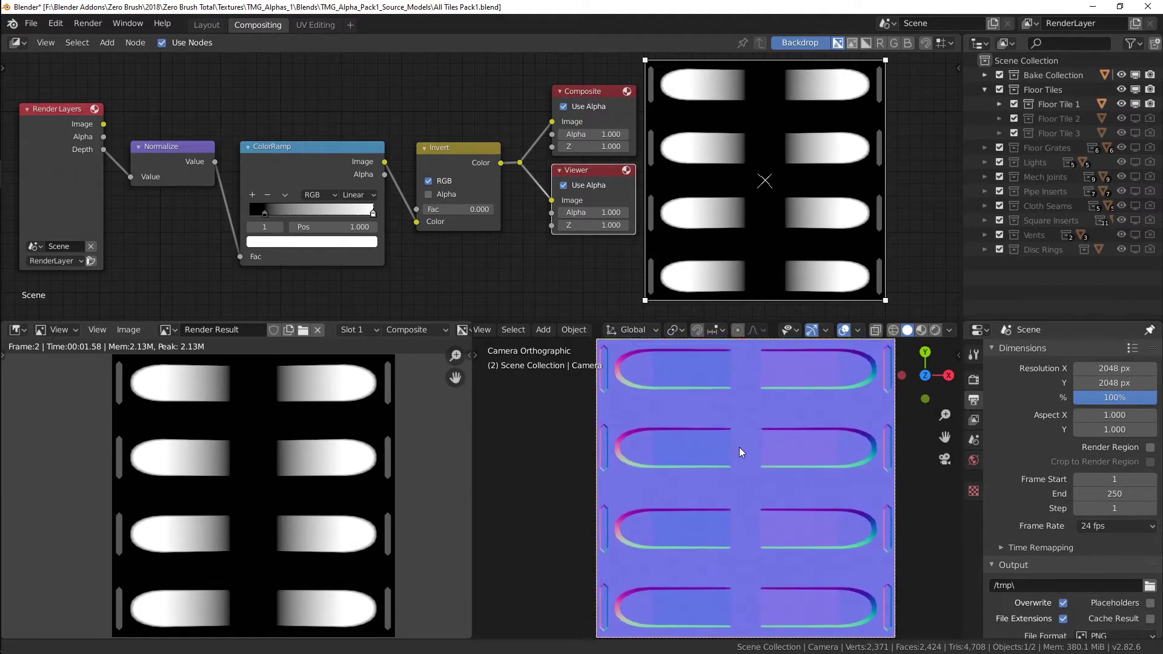
ctrl+middle_drag(759, 451, 755, 439)
ctrl+middle_drag(755, 439, 753, 436)
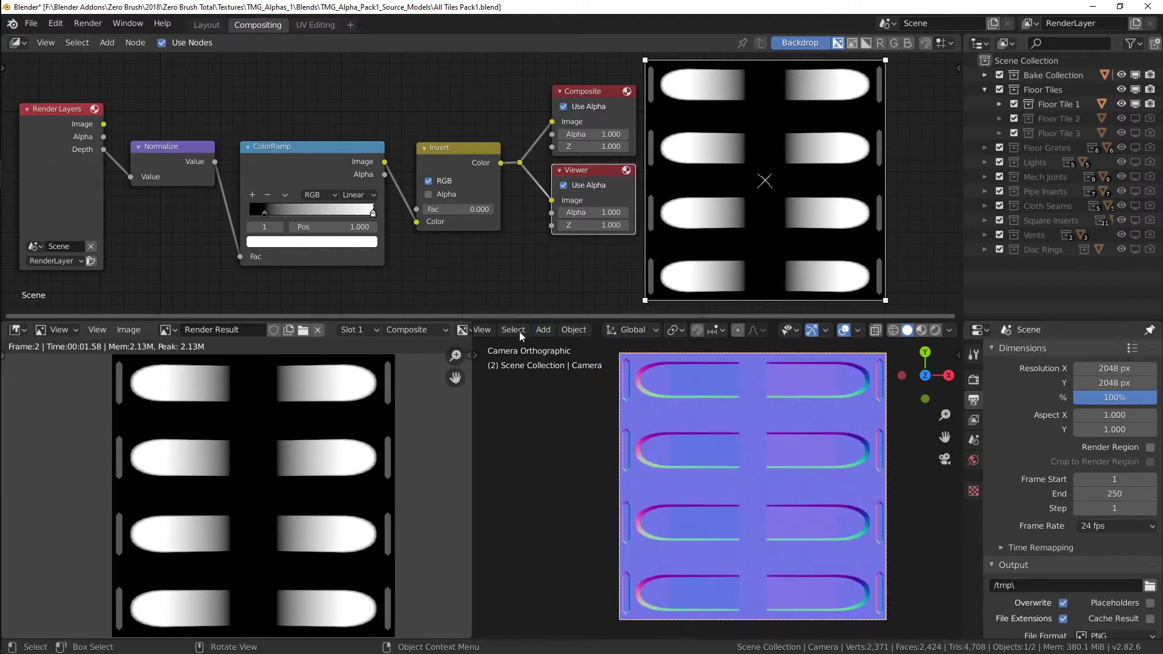
click(482, 330)
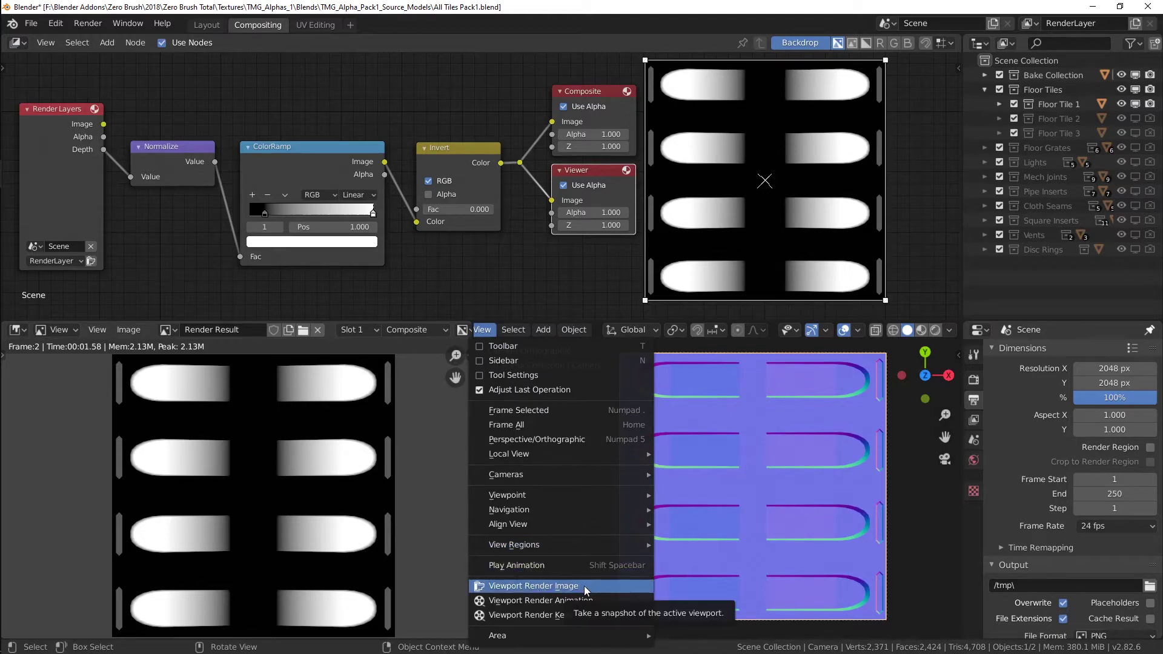
click(533, 586)
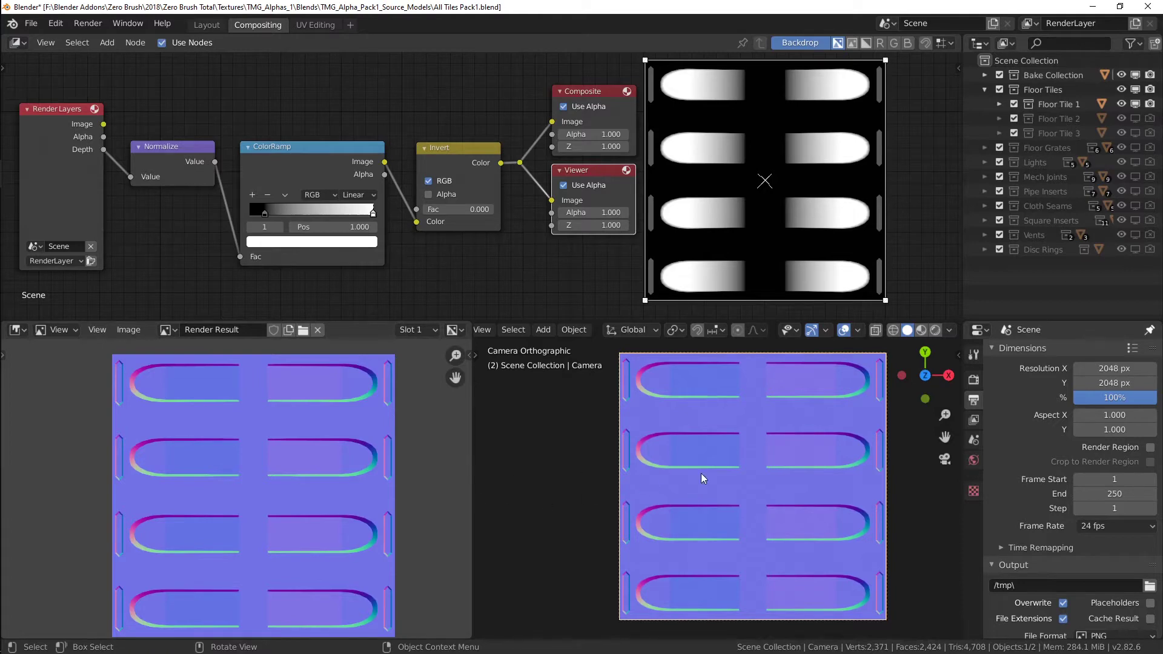
Enable Floor Tile 2 in the viewport and take a viewport render image with both floor tiles shown.
click(1136, 119)
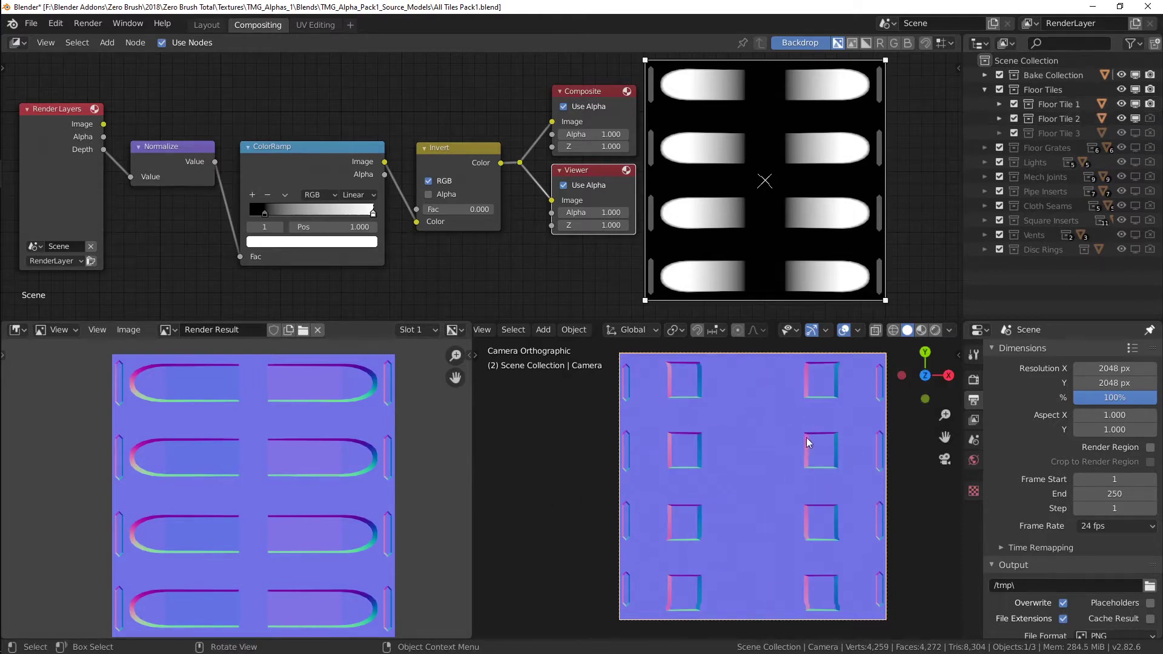
click(482, 329)
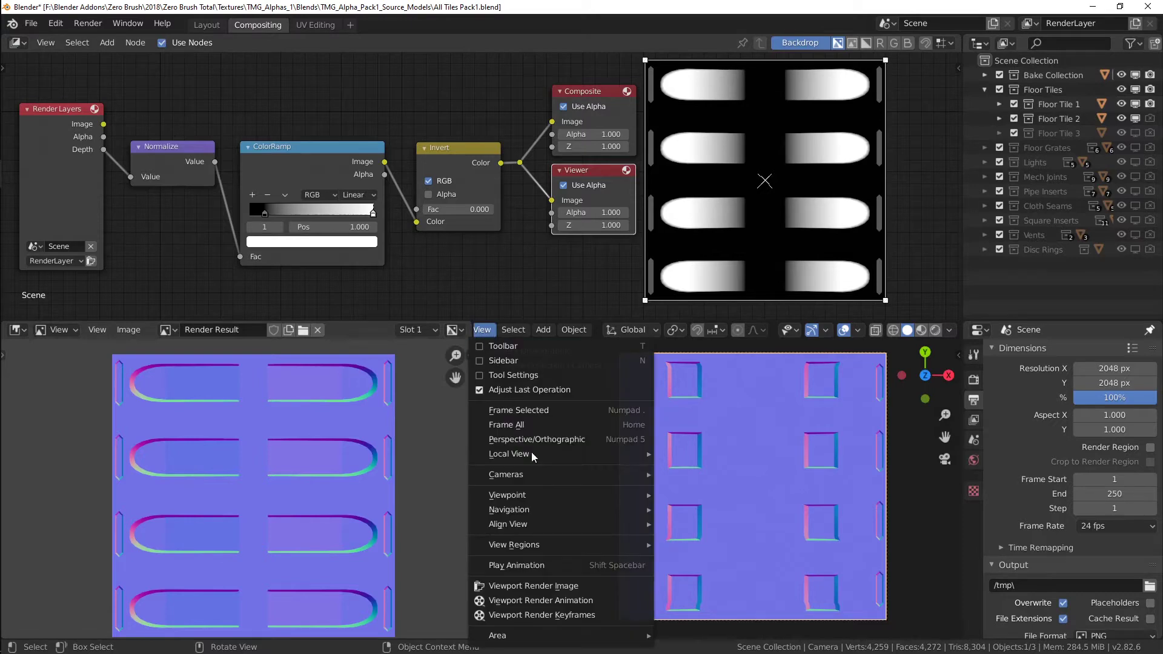
click(545, 584)
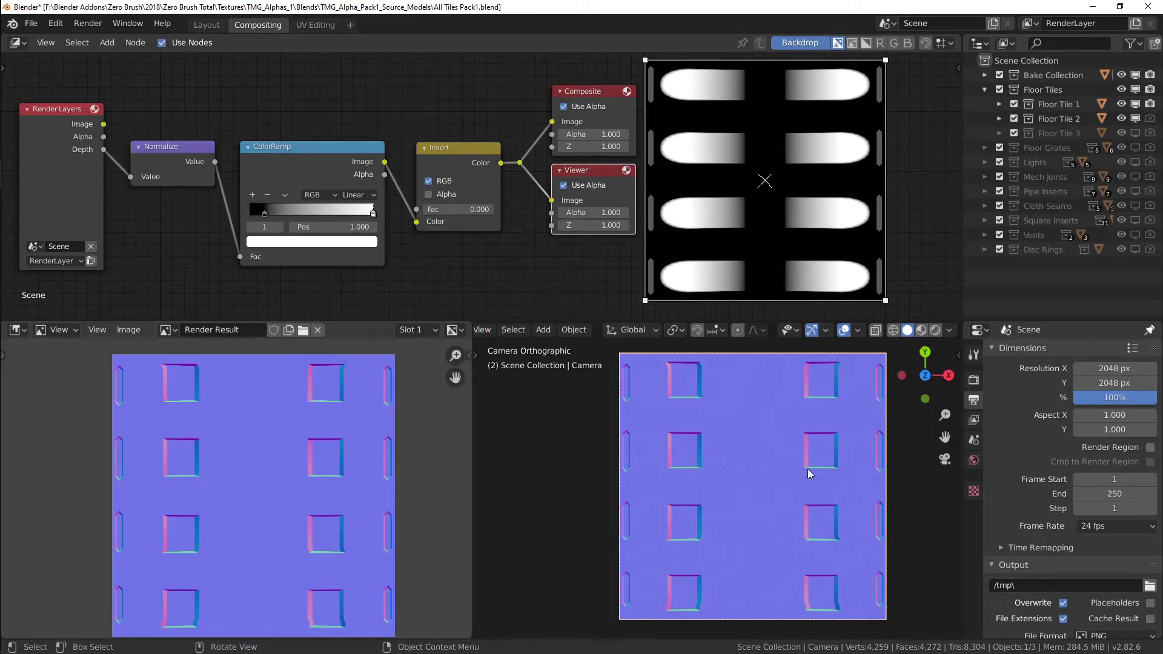
Disable Floor Tile 2 in the viewport and retake the viewport render image of Floor Tile 1's normal map.
click(1135, 119)
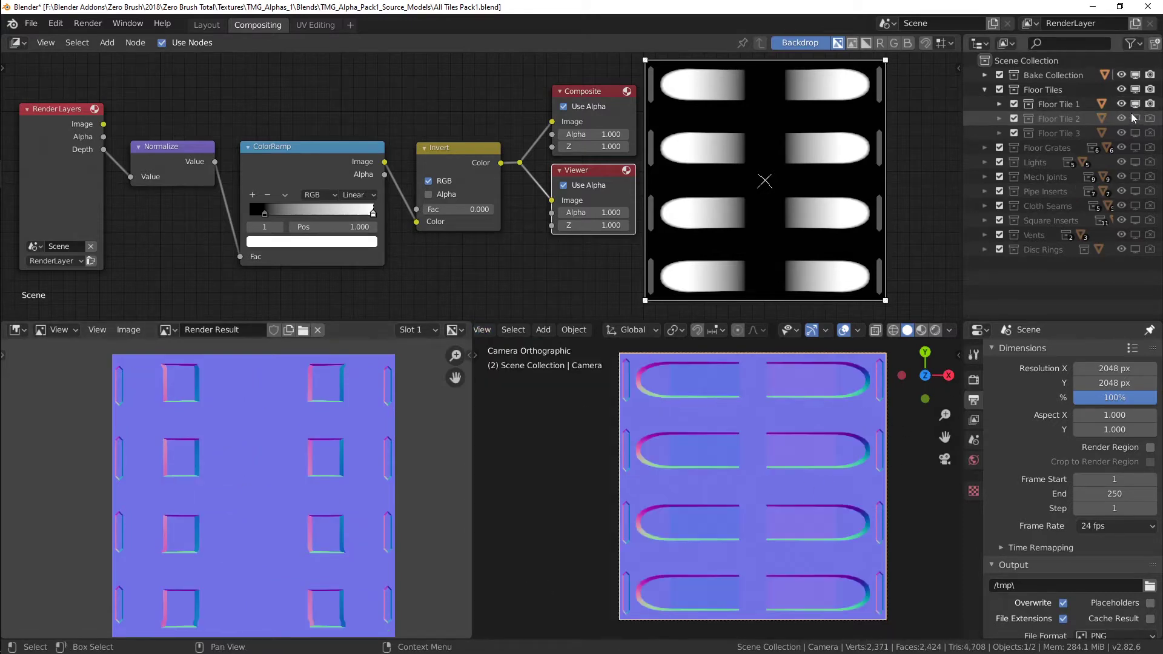
click(484, 329)
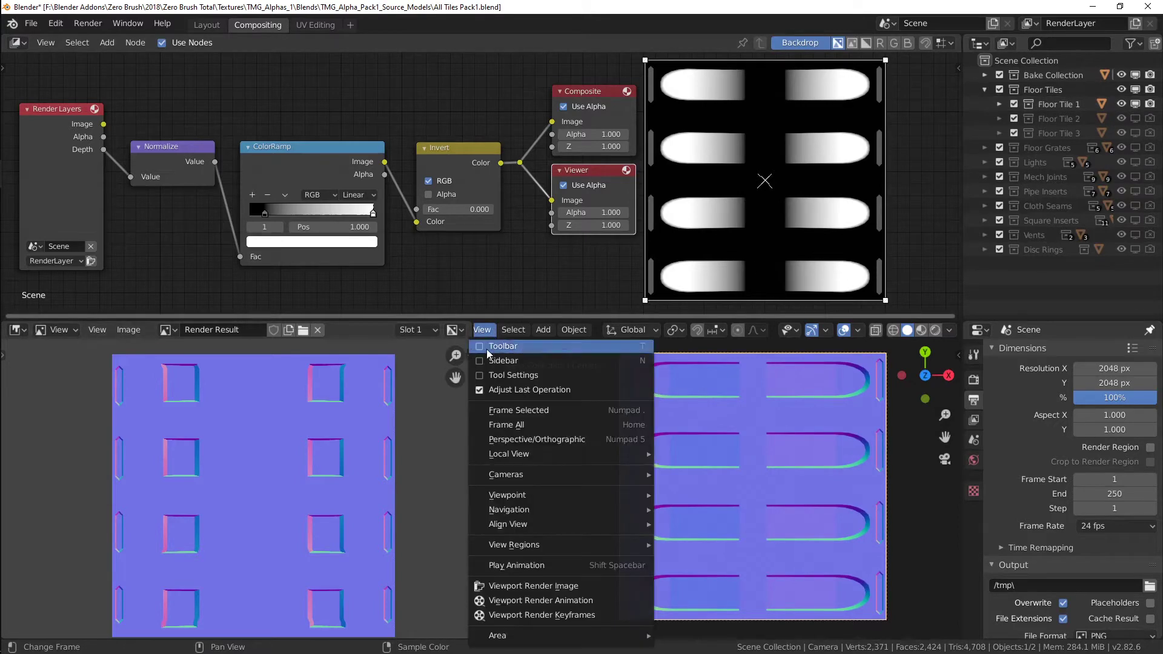
click(550, 585)
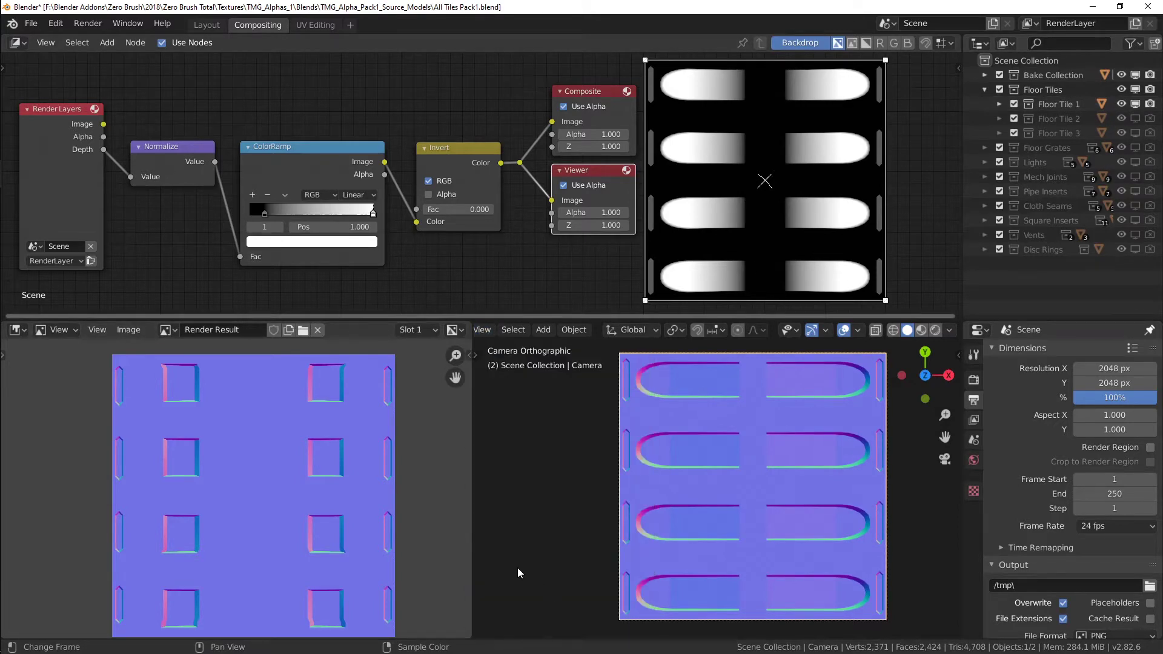
click(126, 329)
click(126, 329)
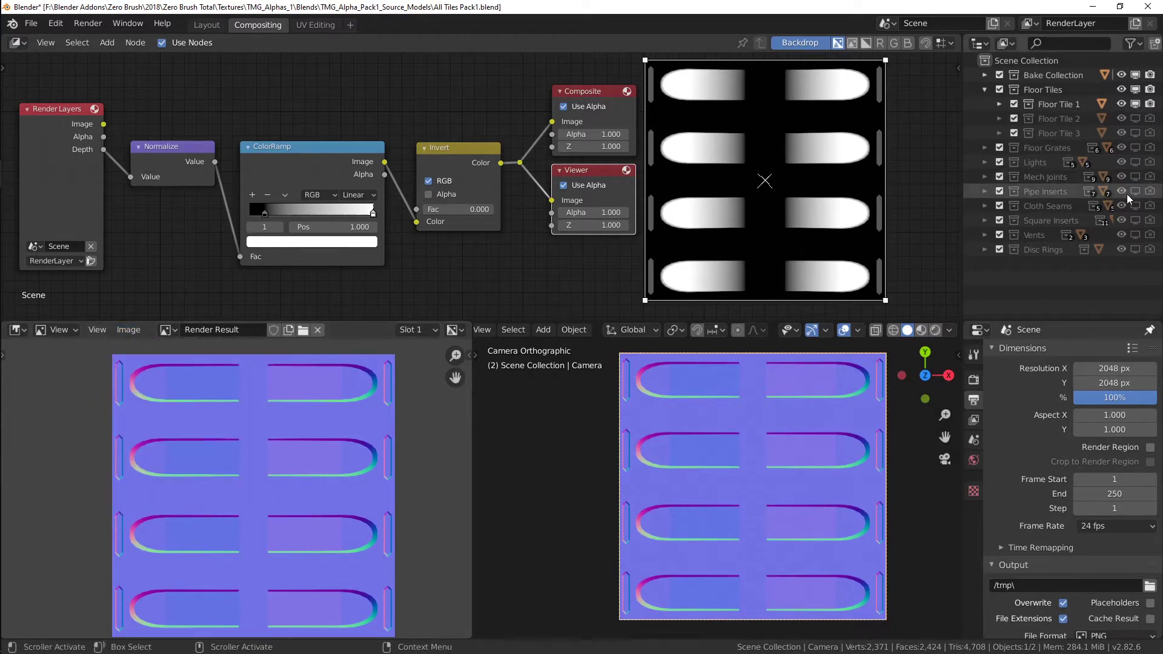
Switch the output colour mode to BW and back to RGB.
scroll(1019, 499, down, 2)
scroll(1020, 499, down, 2)
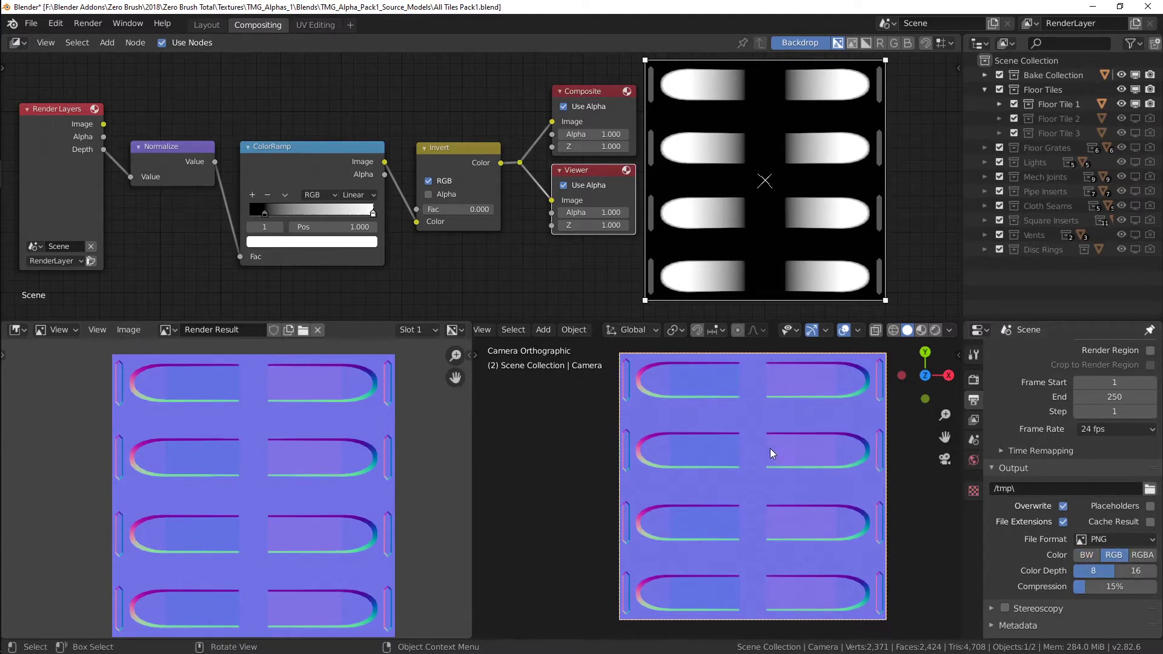
click(1087, 555)
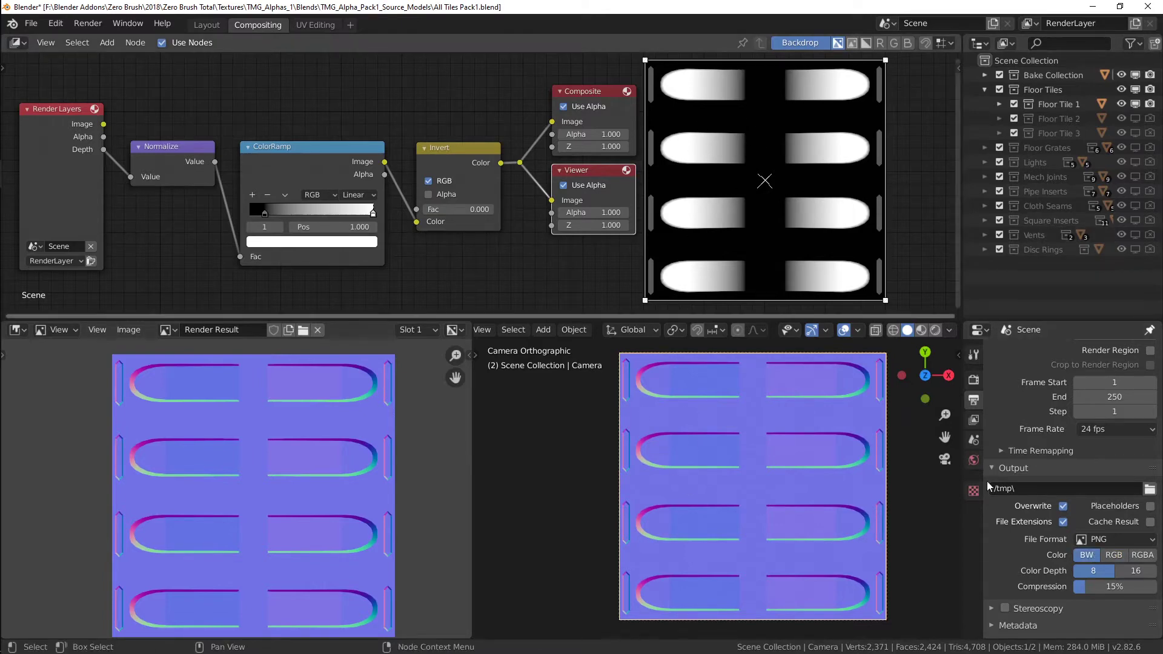
click(1114, 556)
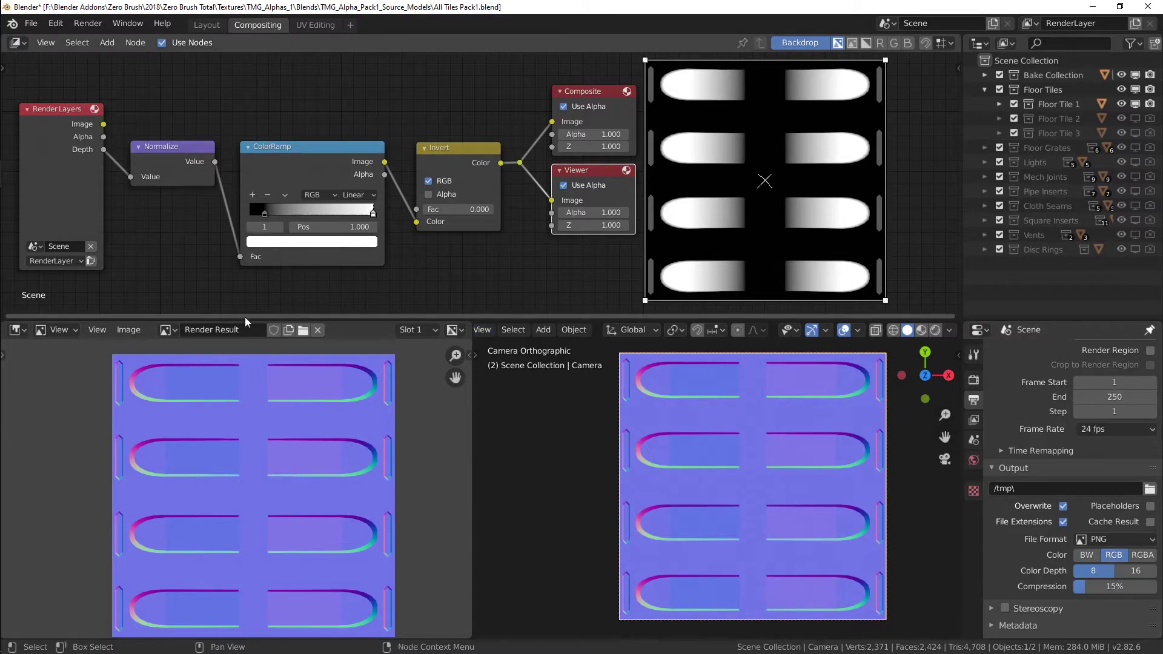
Save the normal render over TMG_Floor_Tile_1_Normal.png in the Normals/Floor Tiles folder as RGB, and set the output colour mode to BW.
click(143, 332)
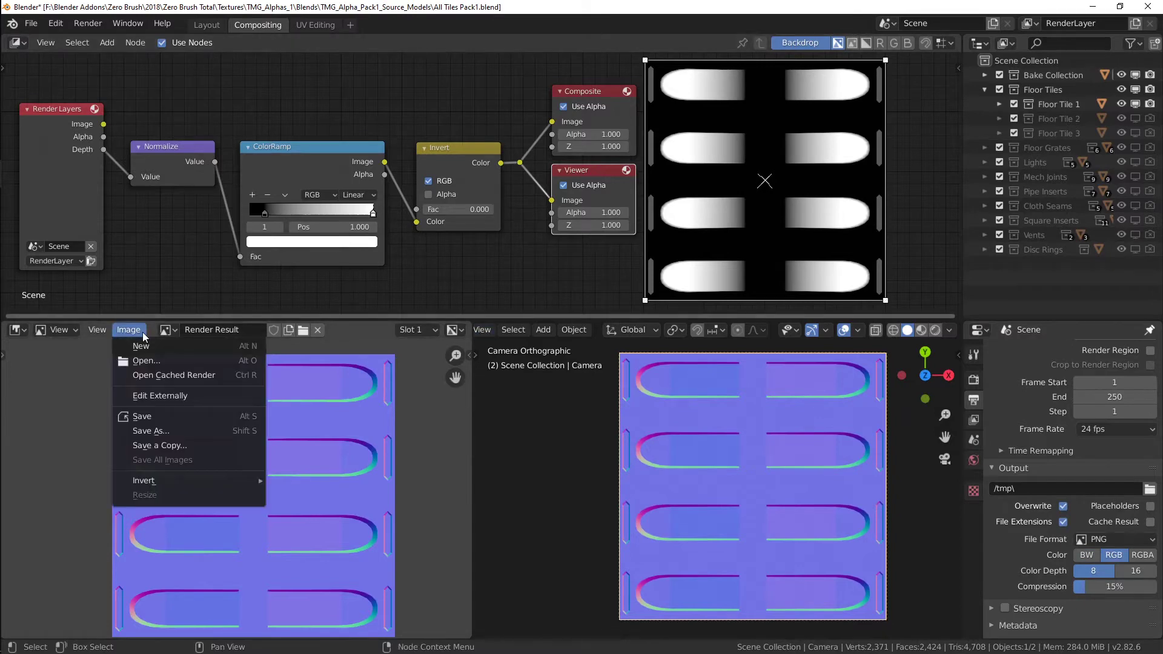
click(156, 433)
click(380, 85)
click(380, 85)
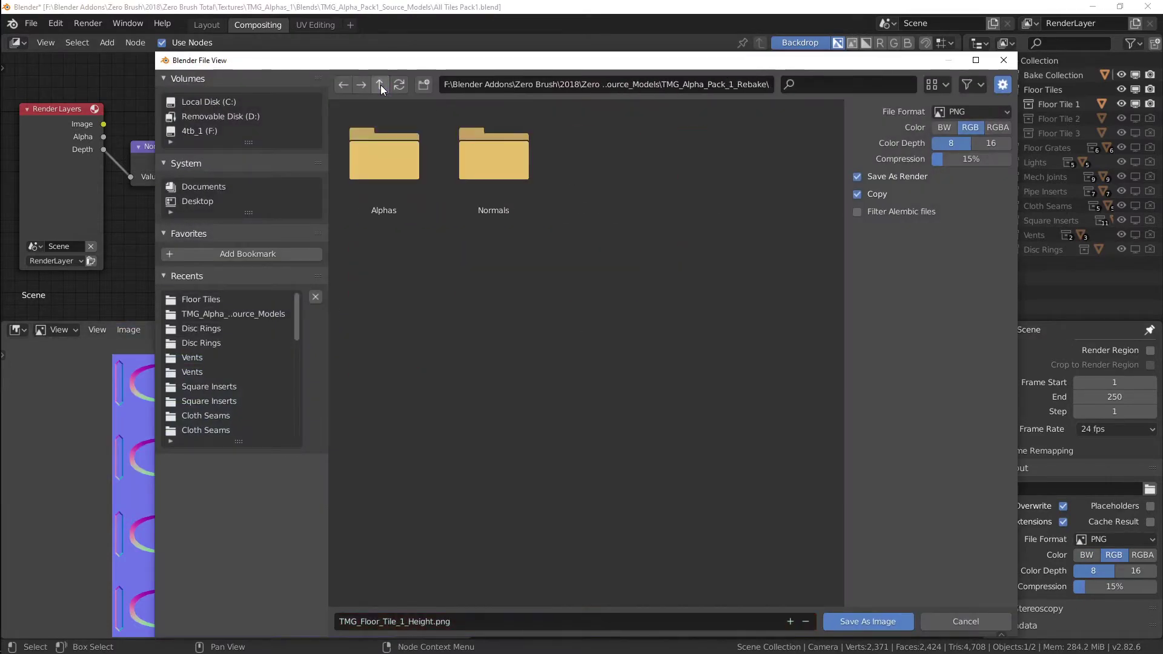
click(500, 179)
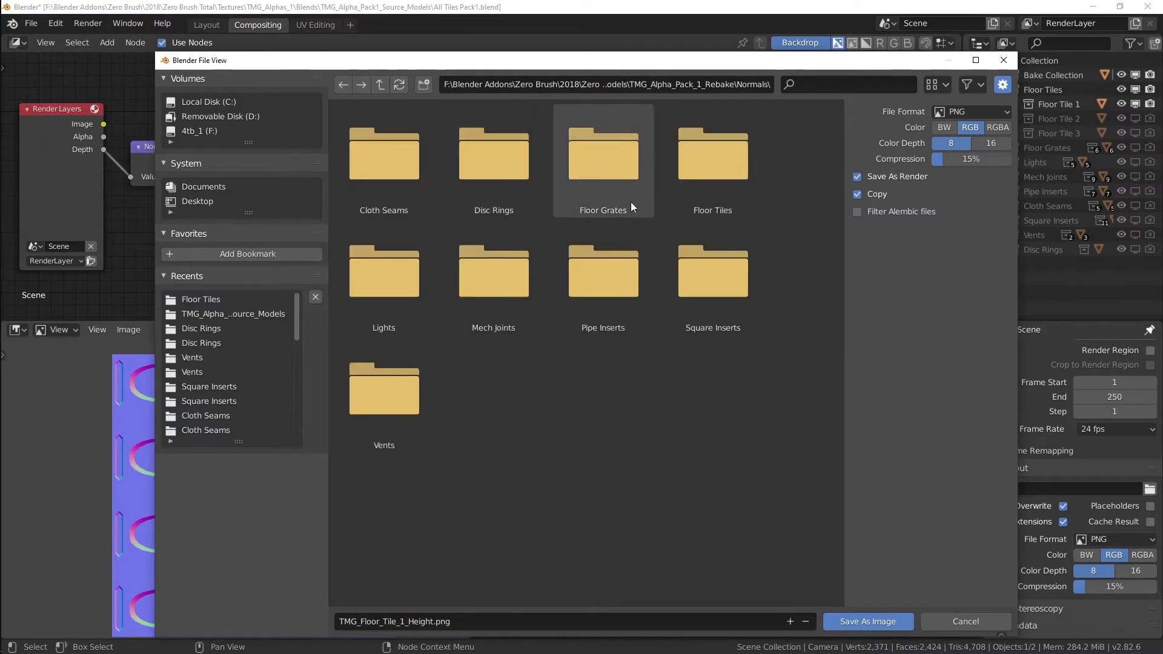
click(706, 173)
click(381, 155)
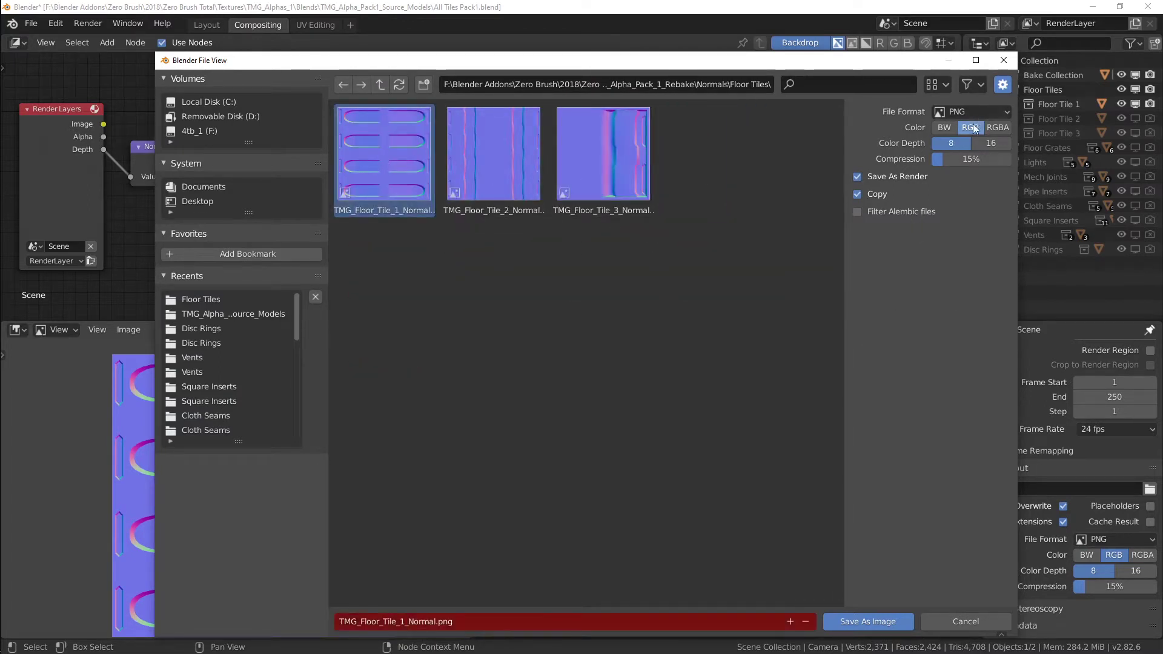
click(867, 621)
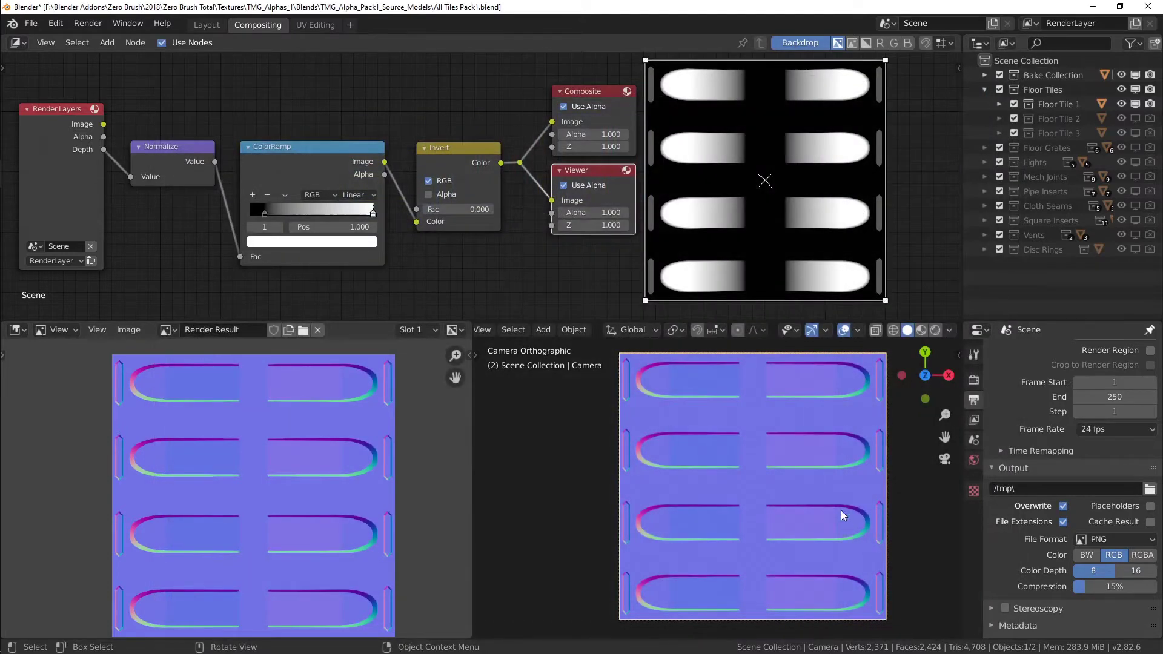
click(1083, 559)
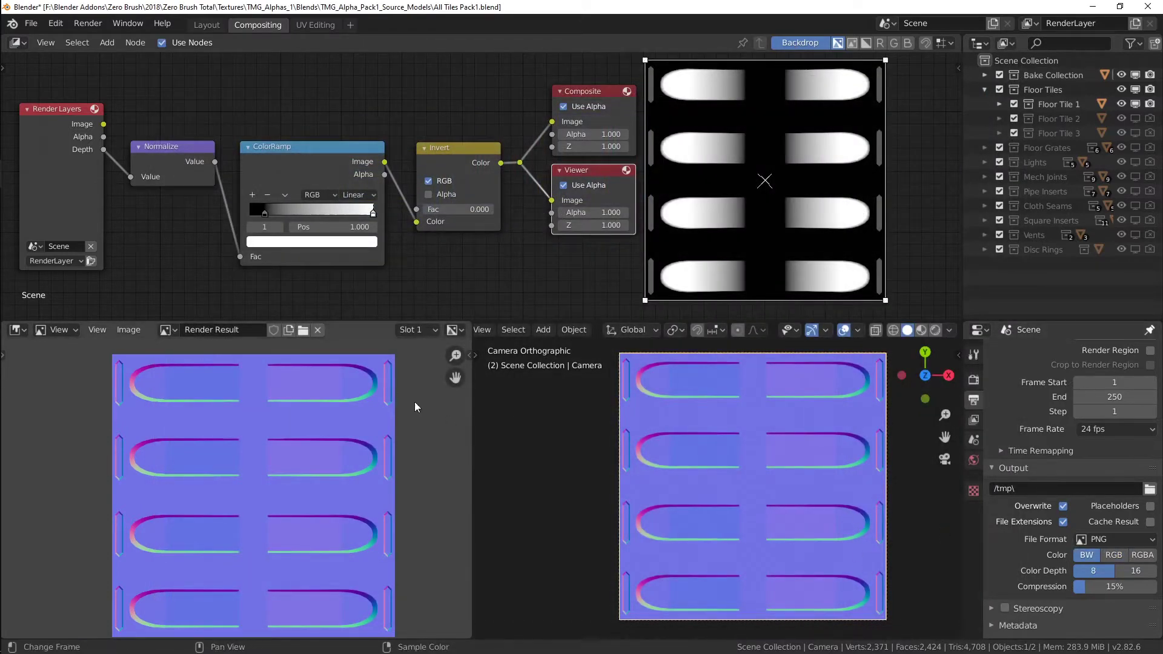
Snap the 3D cursor to the world origin in the Layout workspace.
click(207, 24)
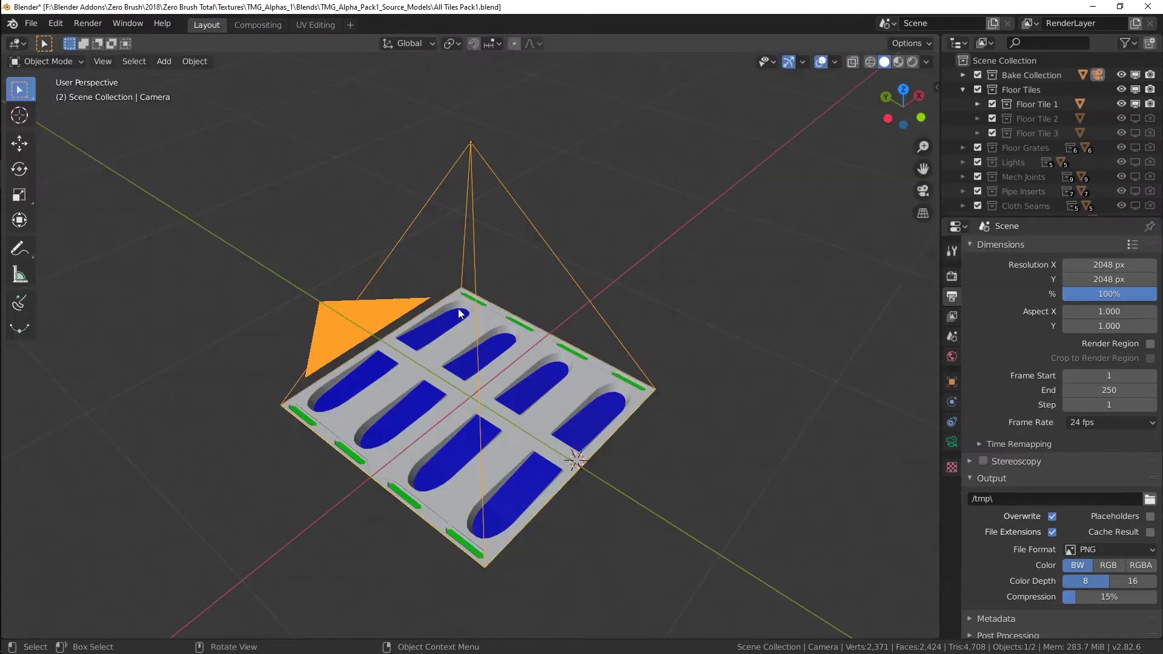
middle_drag(533, 157, 549, 355)
key(shift+s)
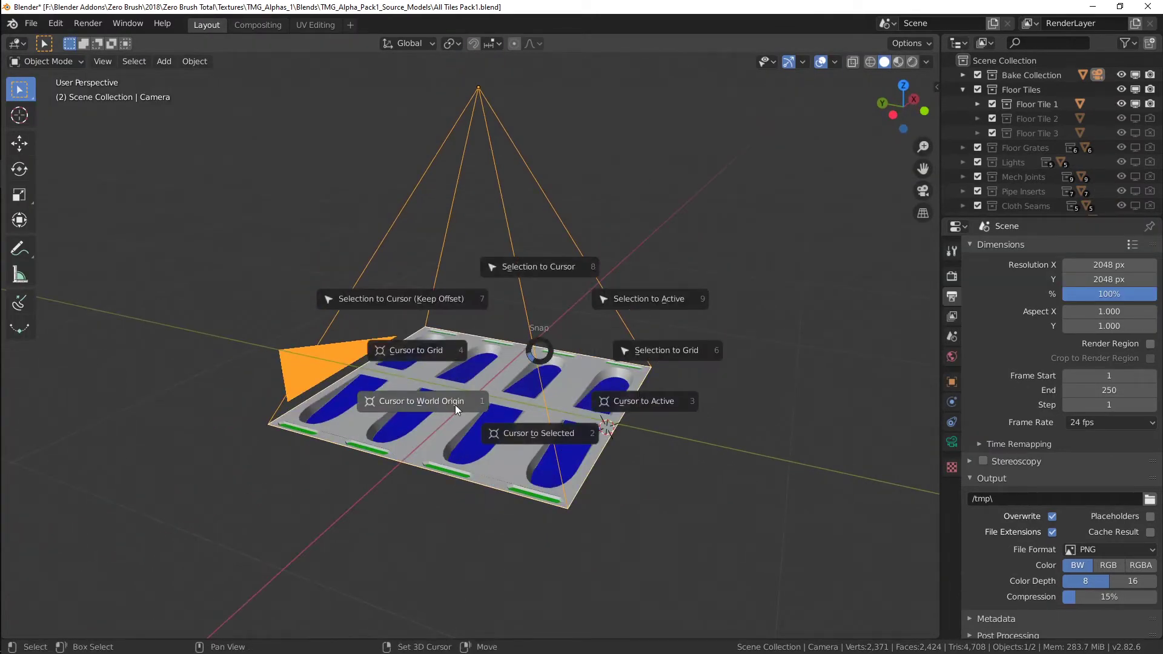
click(455, 404)
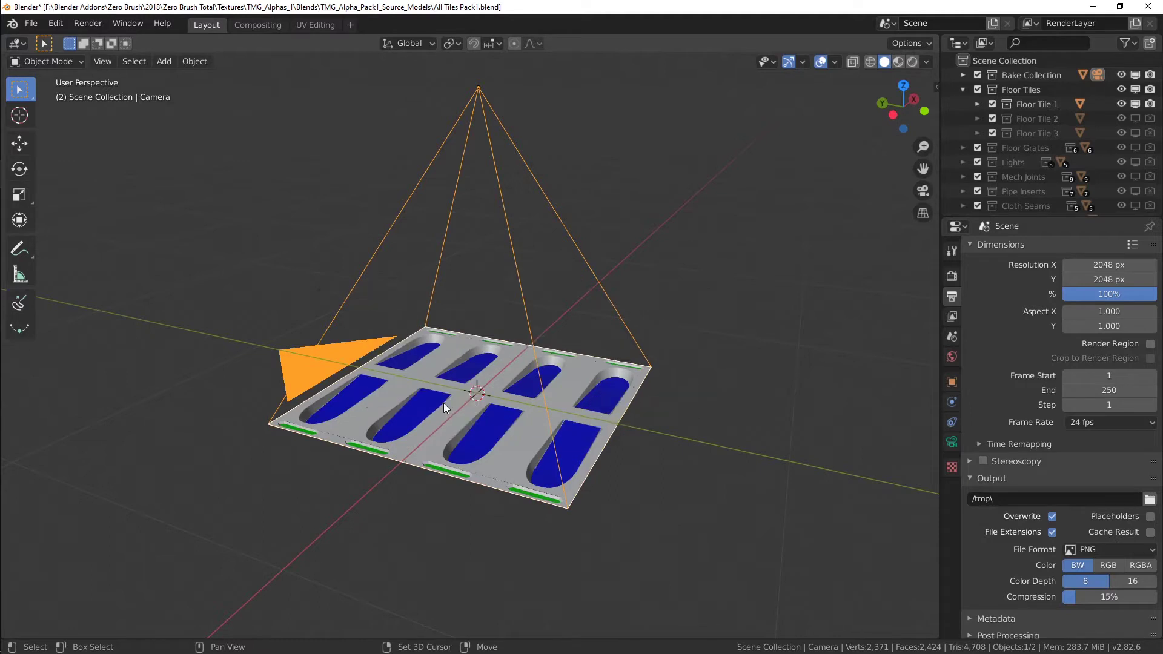
middle_drag(615, 390, 600, 375)
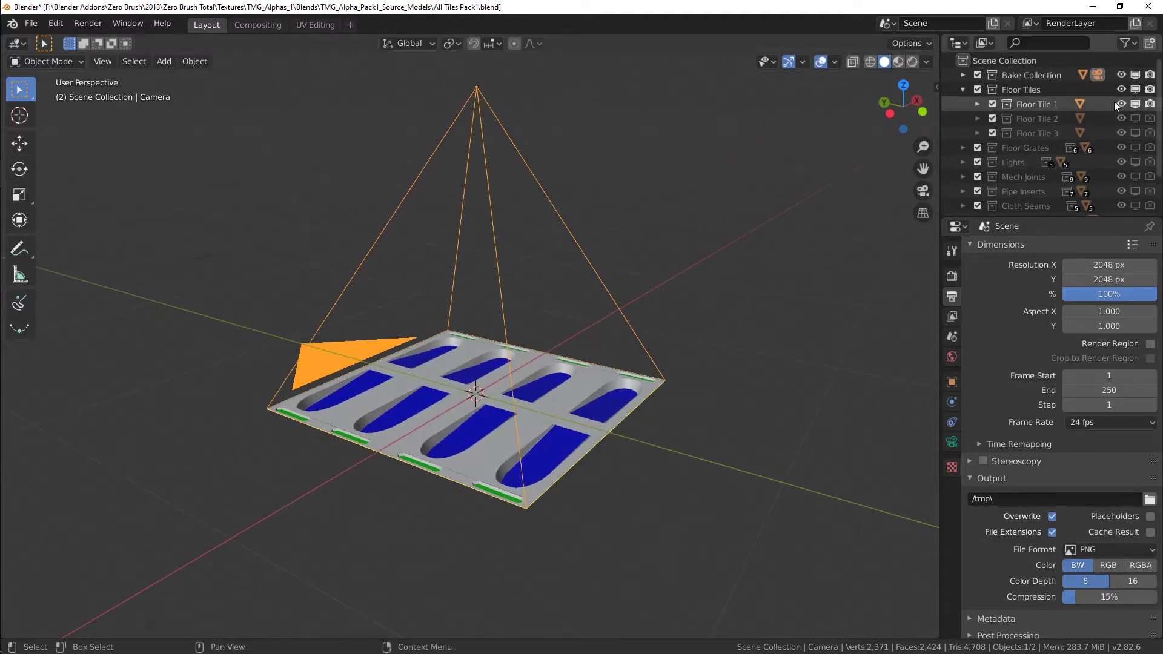
Disable Floor Tile 1 in the viewport and renders, then collapse the Floor Tiles collection and enlarge the outliner.
click(1150, 105)
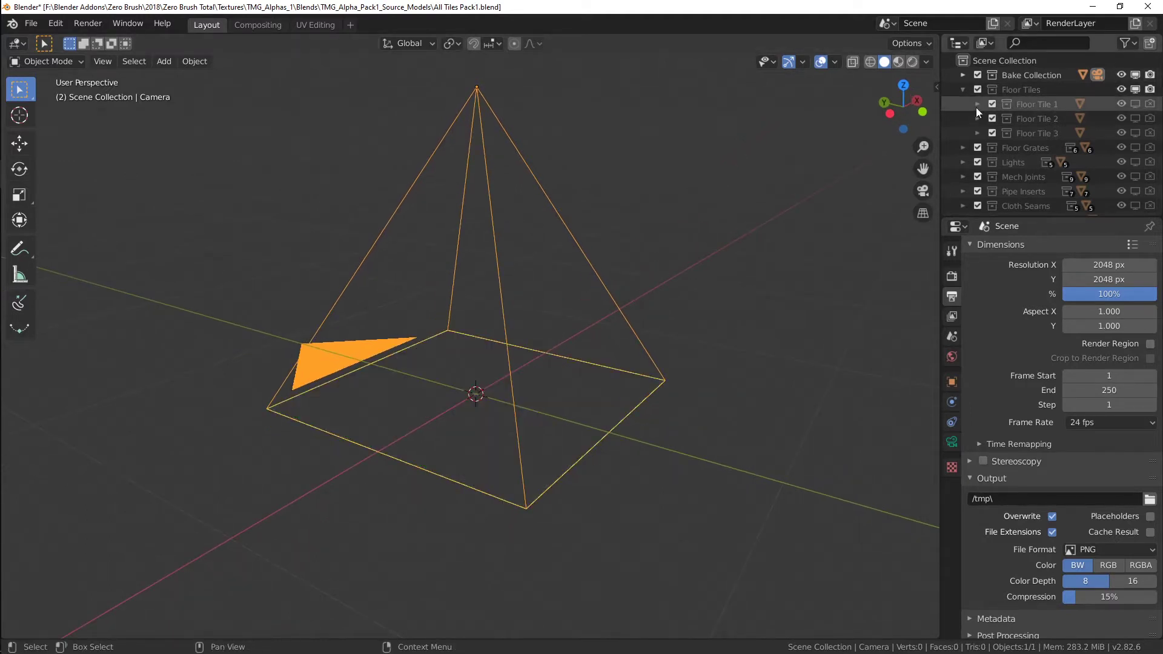
click(962, 89)
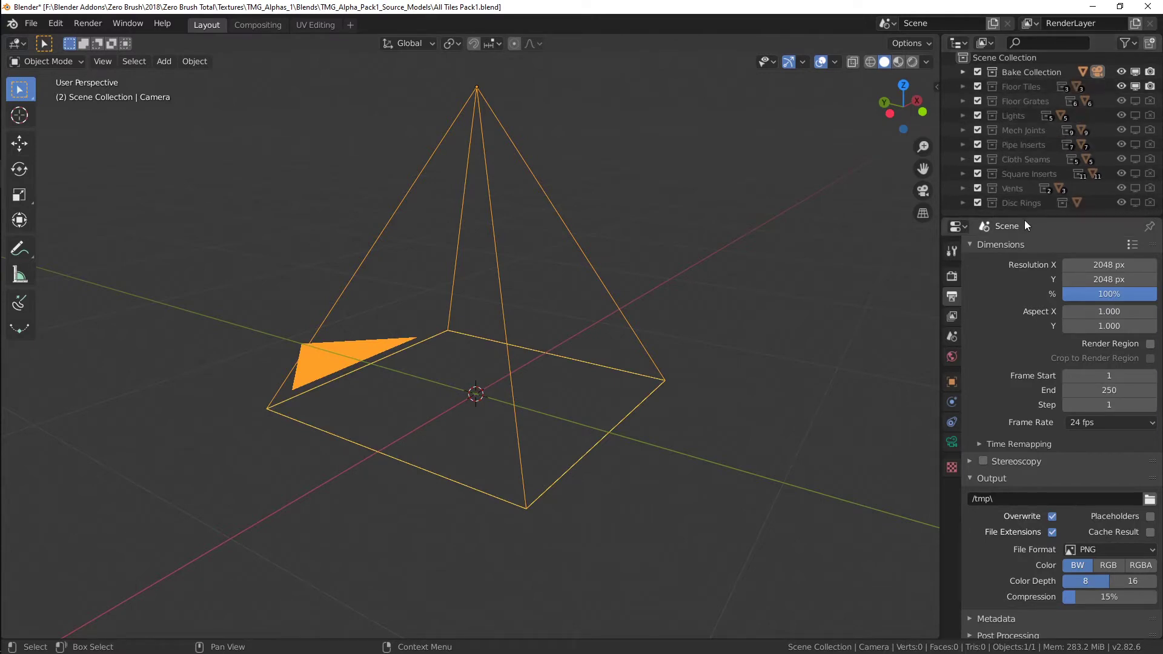
drag(1024, 220, 1030, 375)
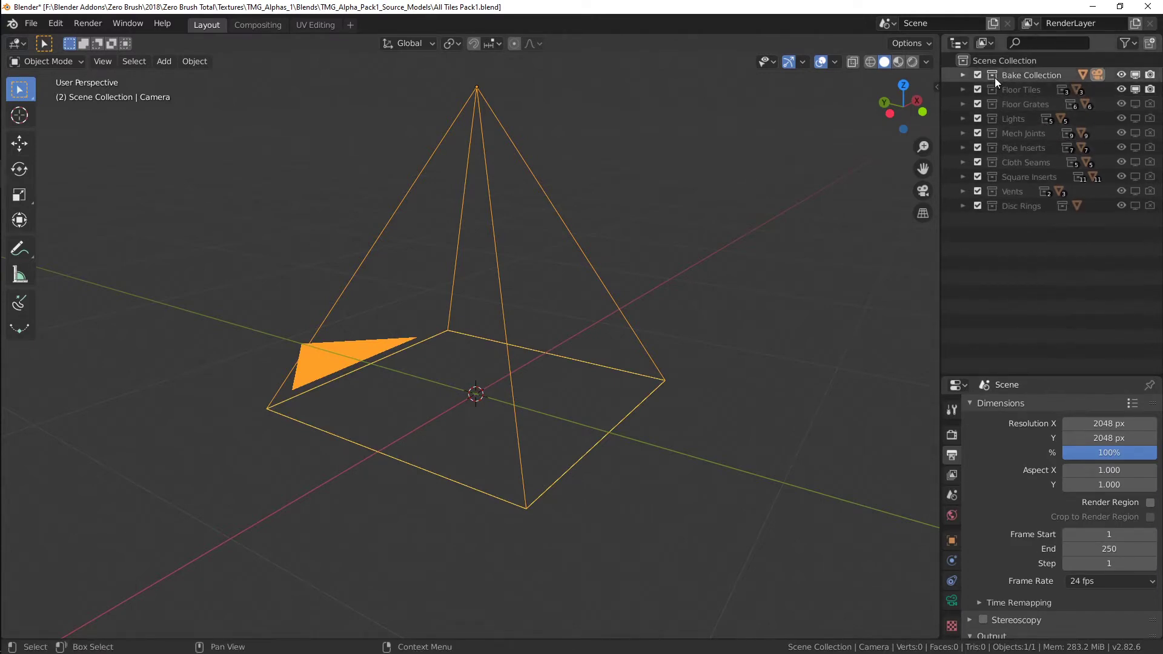
Create a new collection directly under Scene Collection and name it Demo Collection.
click(994, 63)
right_click(994, 63)
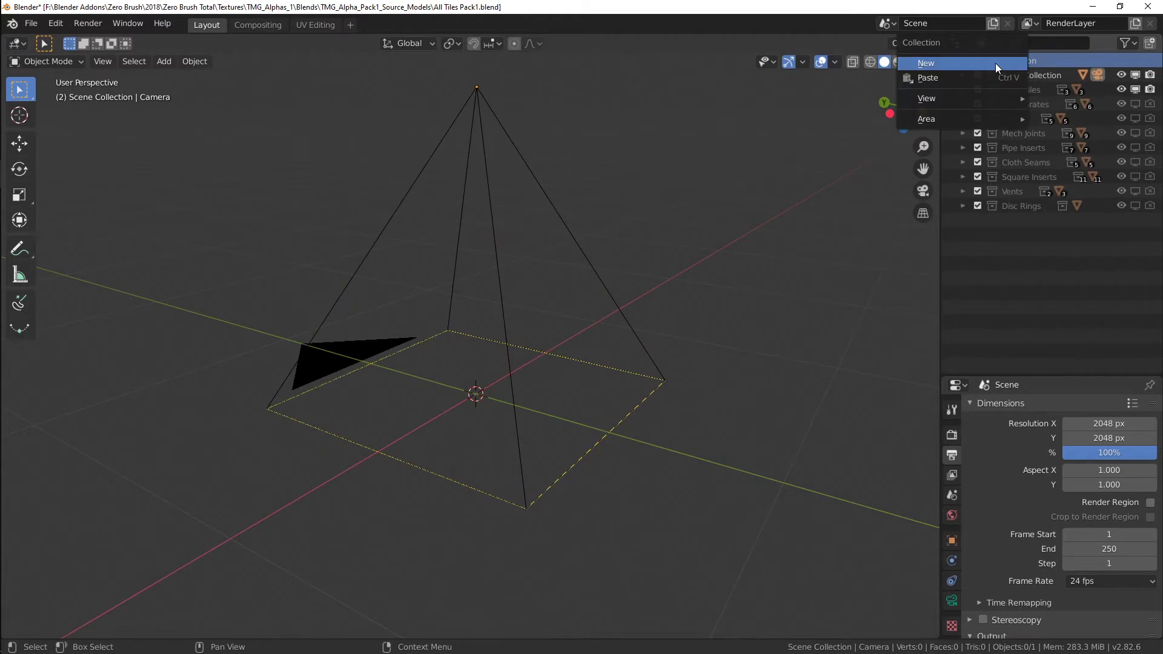
click(965, 63)
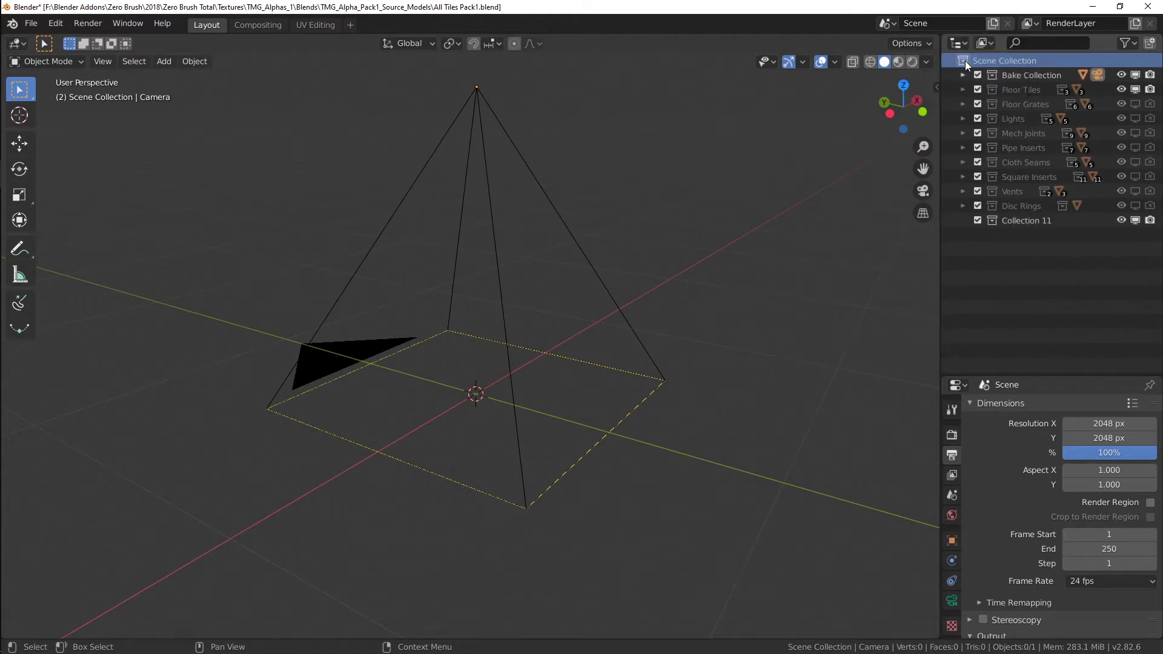
double_click(1027, 221)
key(BackSpace)
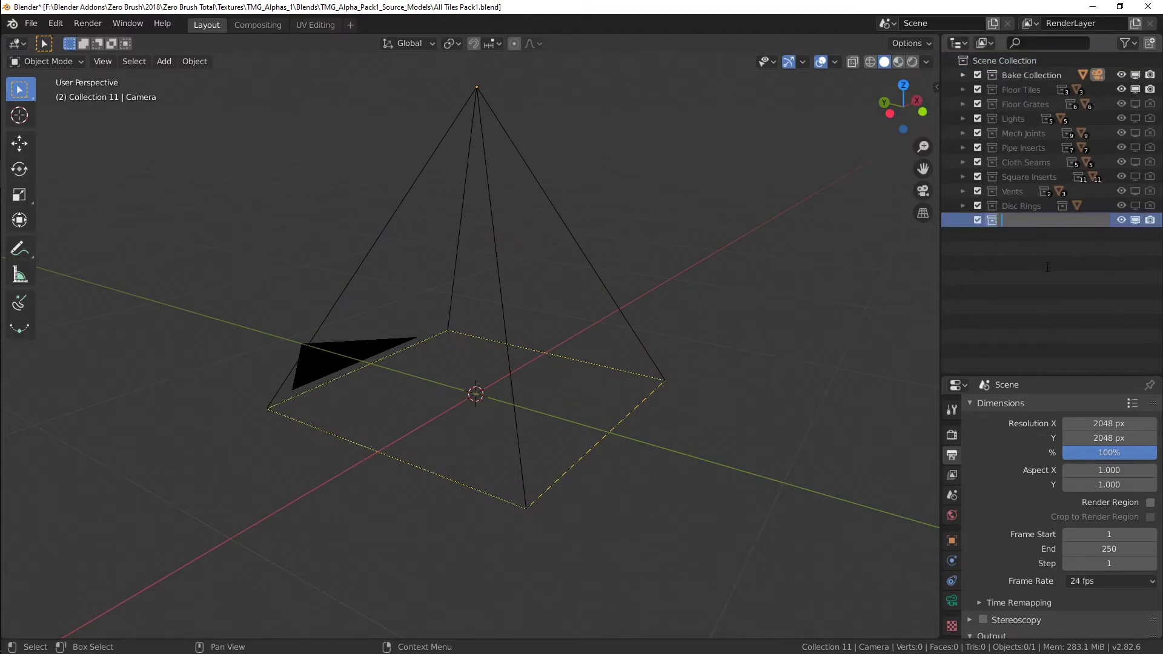
text(Demo Collection)
key(Return)
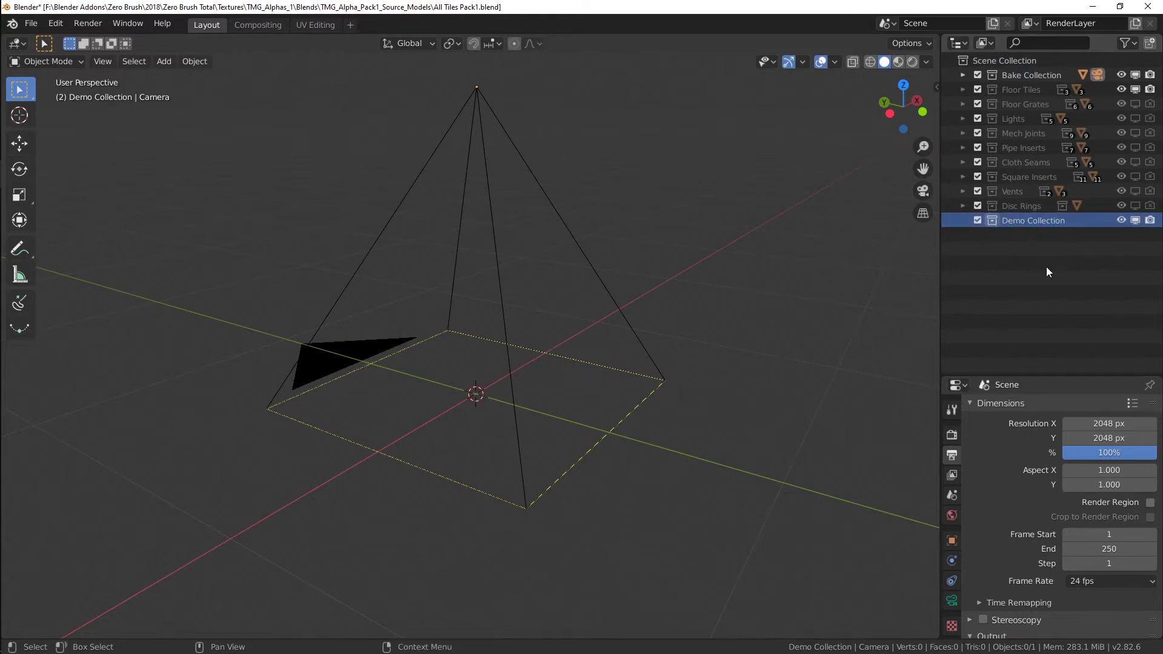
Create a nested collection inside Demo Collection and name it Demo Tile 1.
right_click(1014, 220)
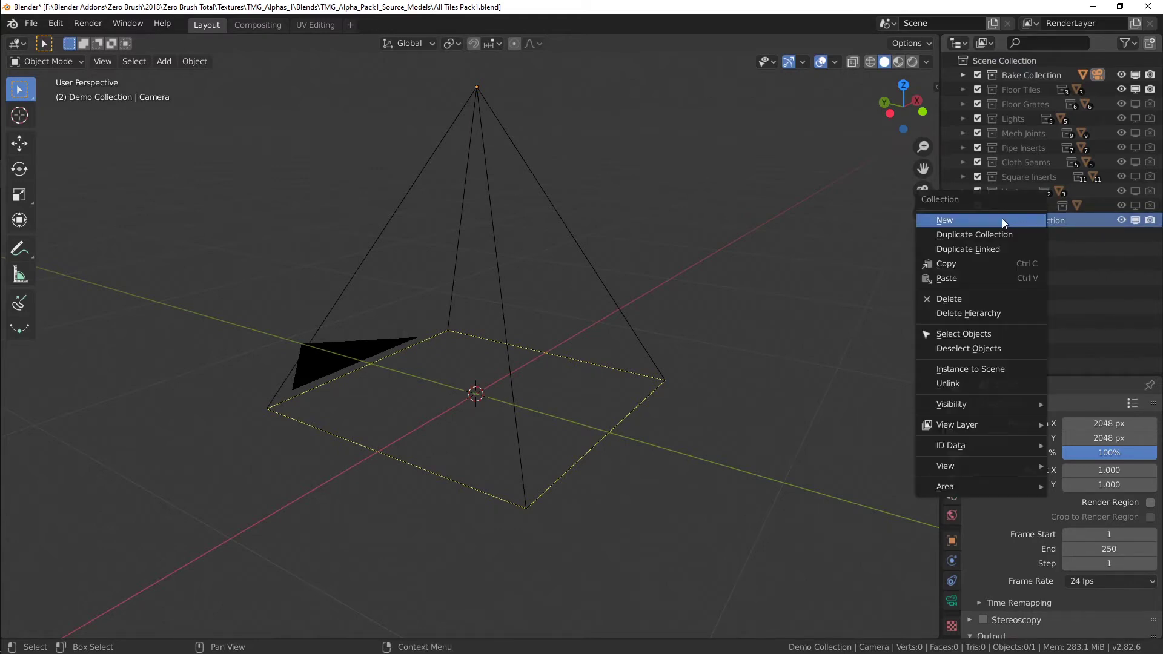
click(1002, 220)
click(1037, 235)
double_click(1038, 234)
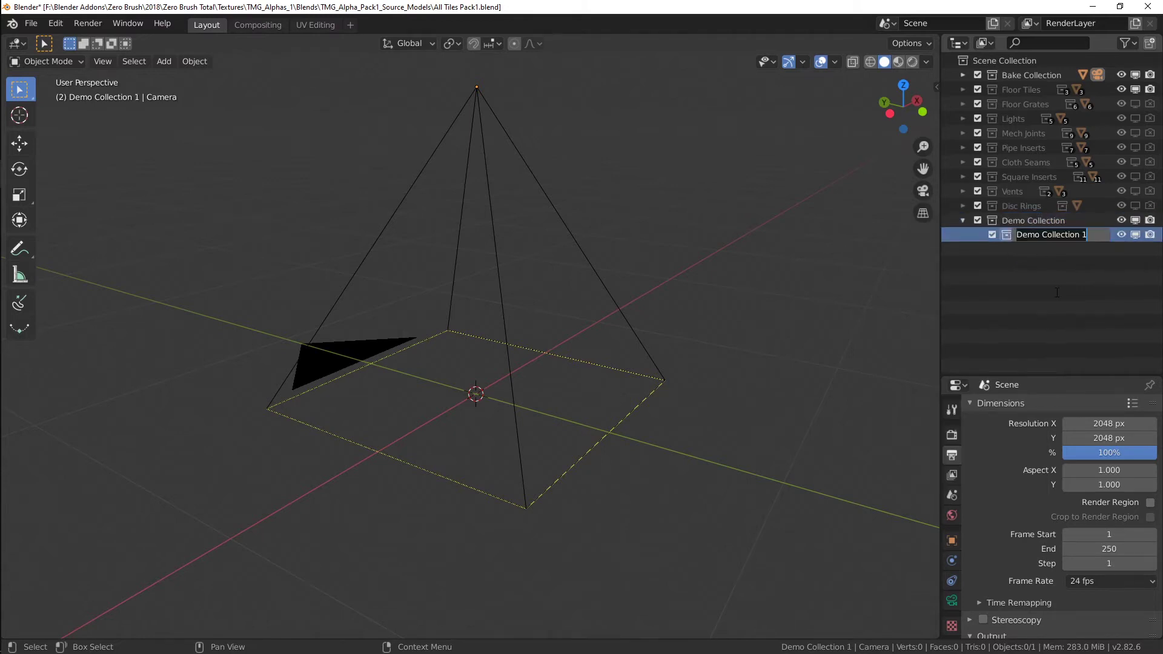
text(Demo)
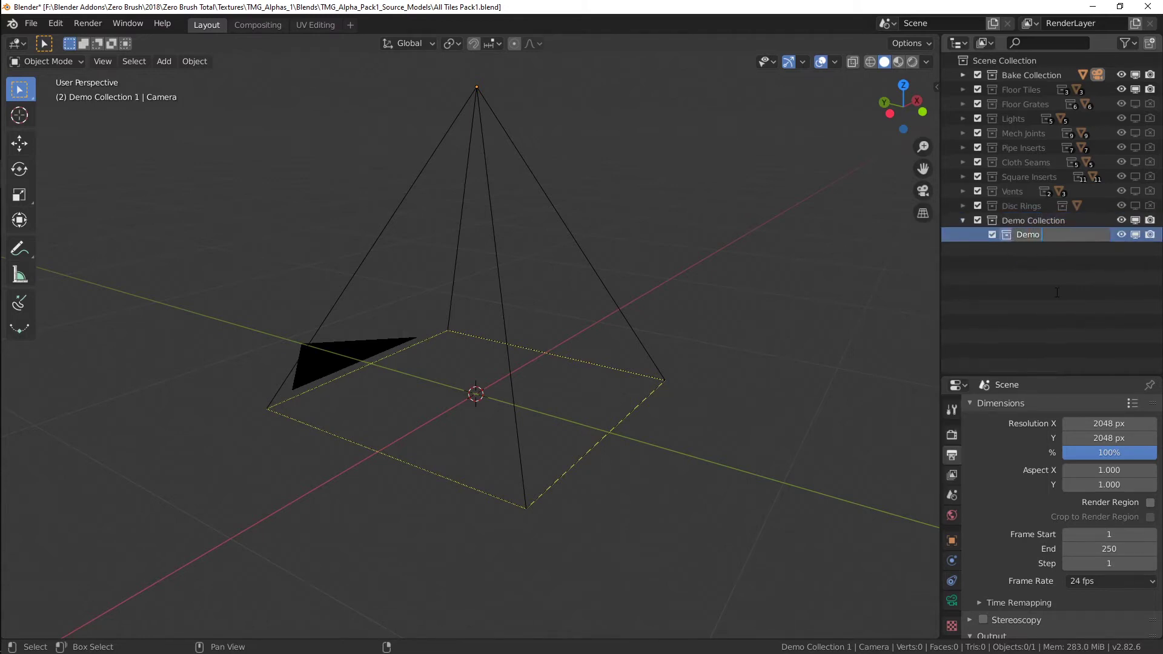
text( Tile 1)
key(Return)
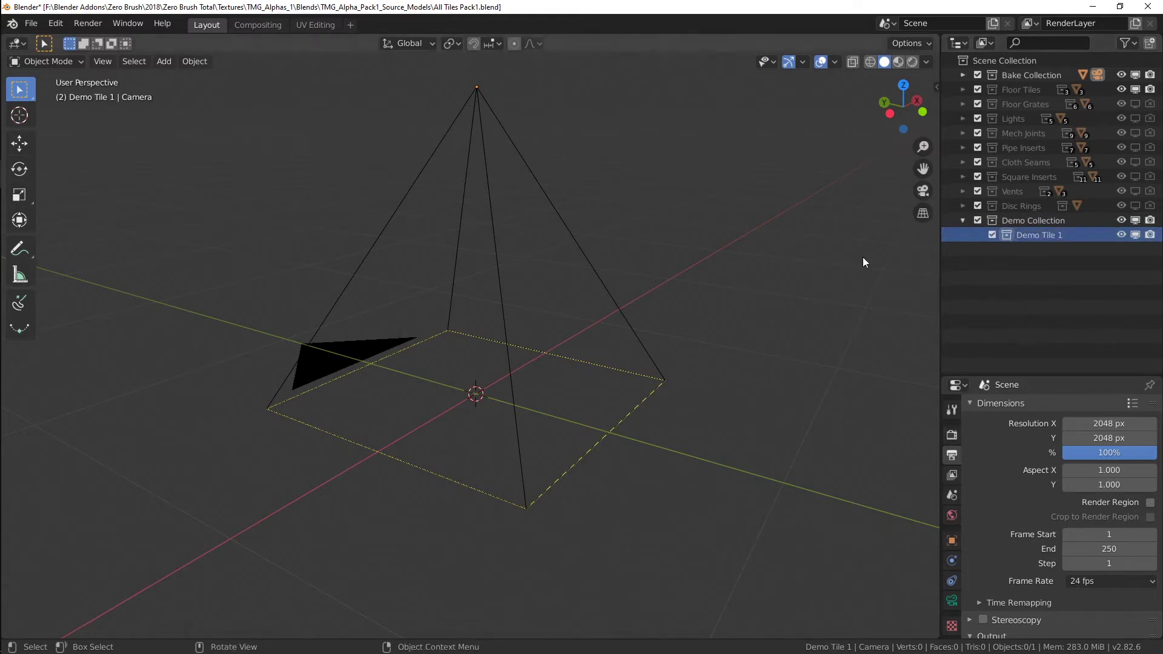
Add a plane mesh of size 2 at the world origin in the Demo Tile 1 collection.
middle_drag(640, 289, 561, 342)
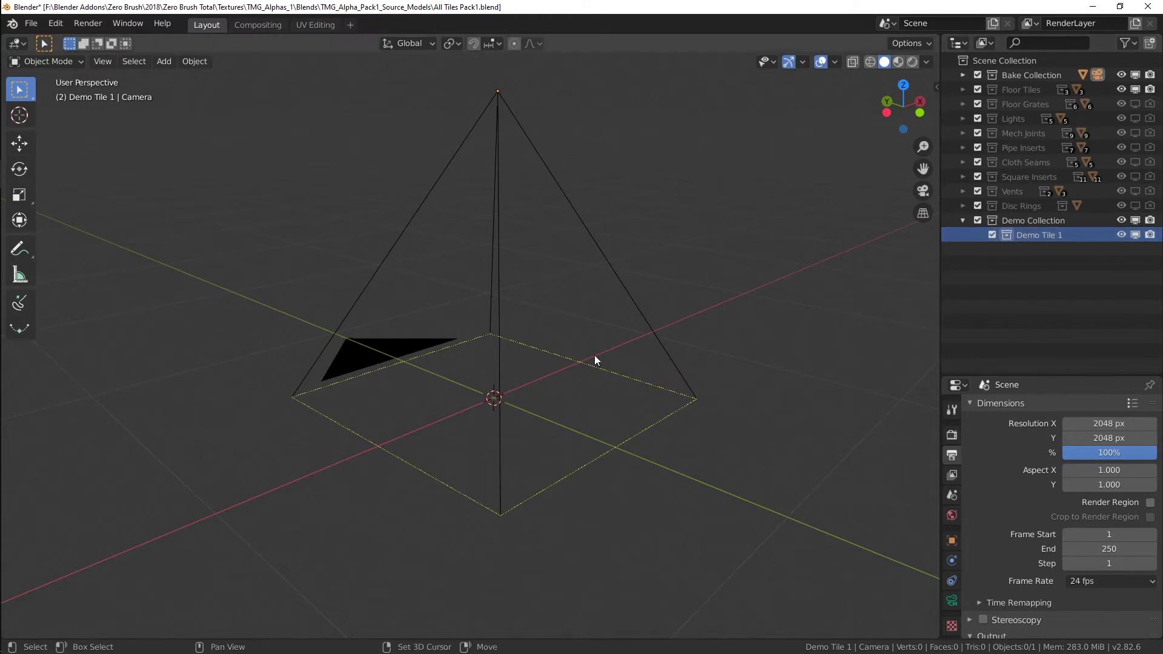
key(shift+a)
mouse_move(594, 355)
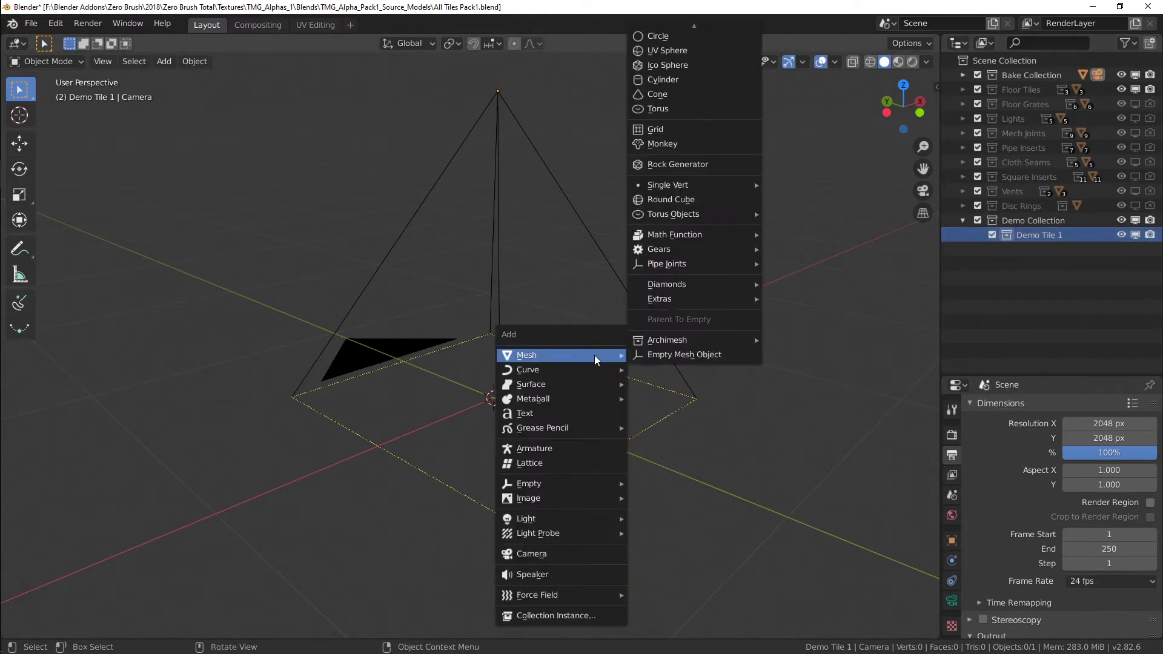
click(658, 31)
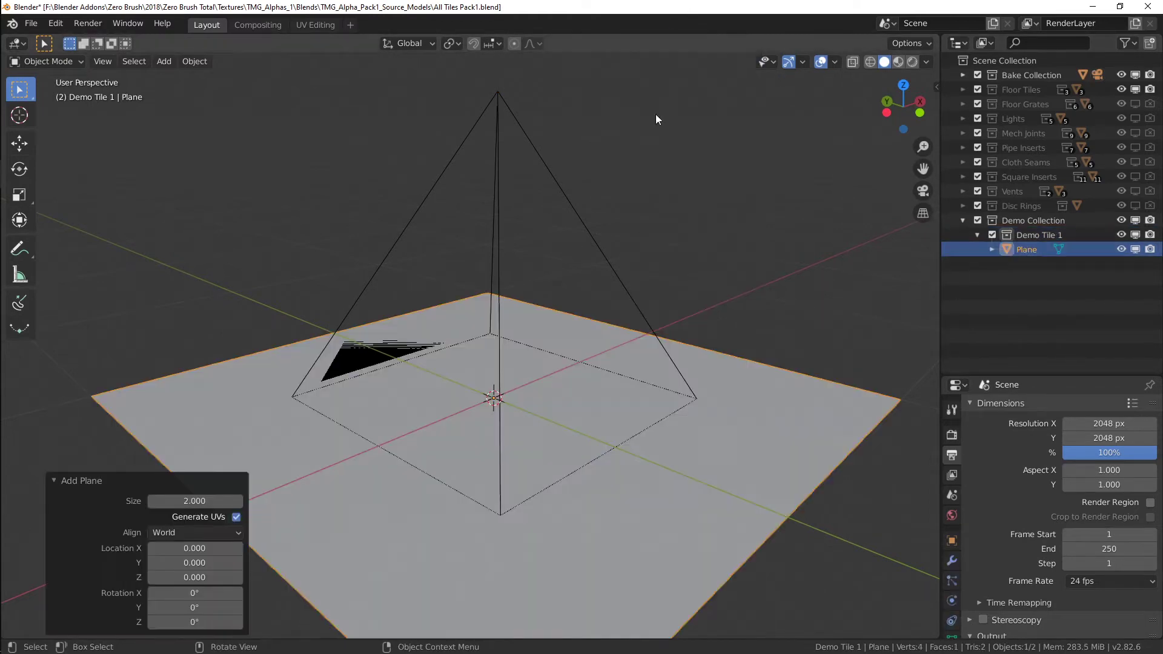
middle_drag(649, 254, 825, 330)
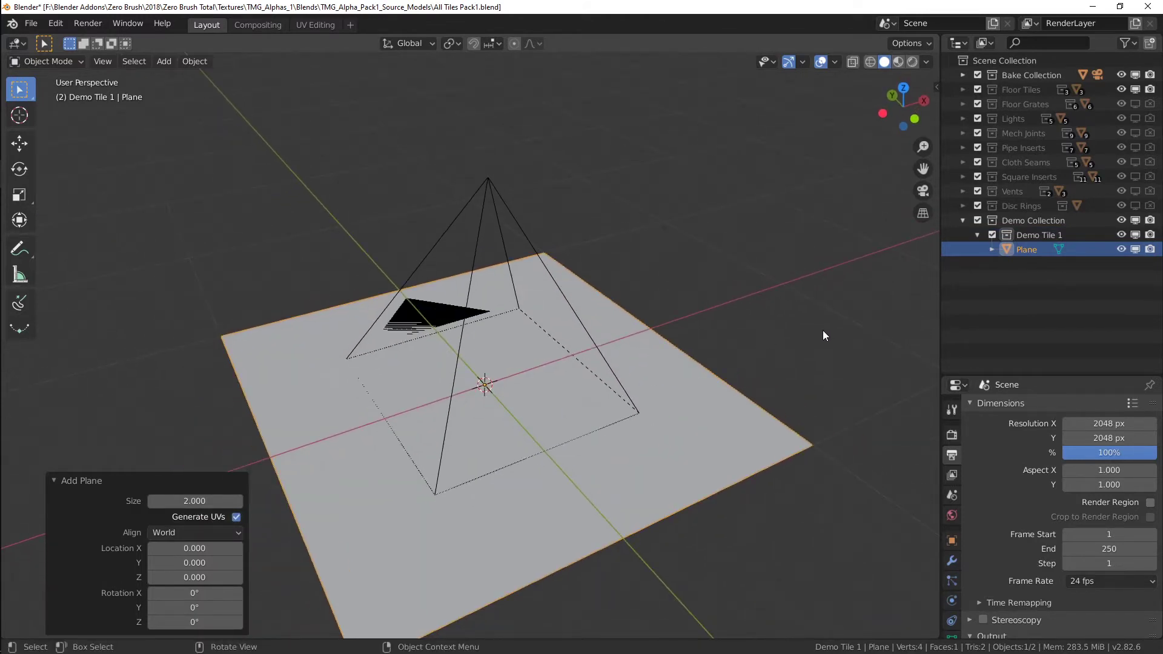
Scale all of the plane's geometry by 0.5 in Edit Mode to fit the camera frame, then return to Object Mode.
click(68, 58)
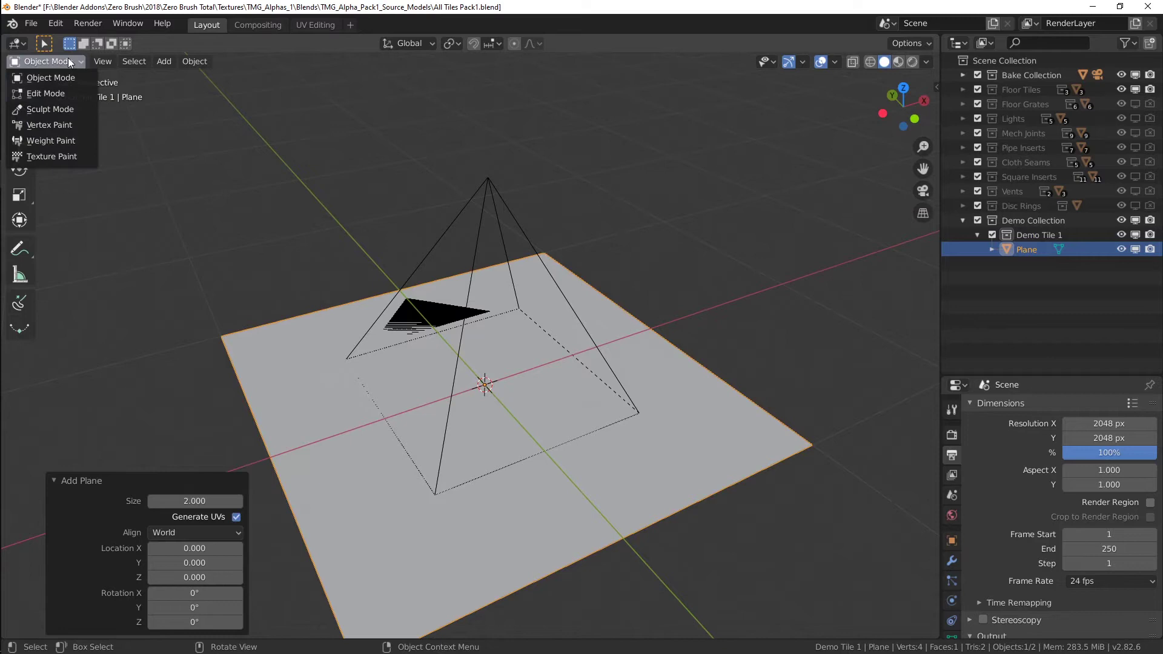
click(60, 92)
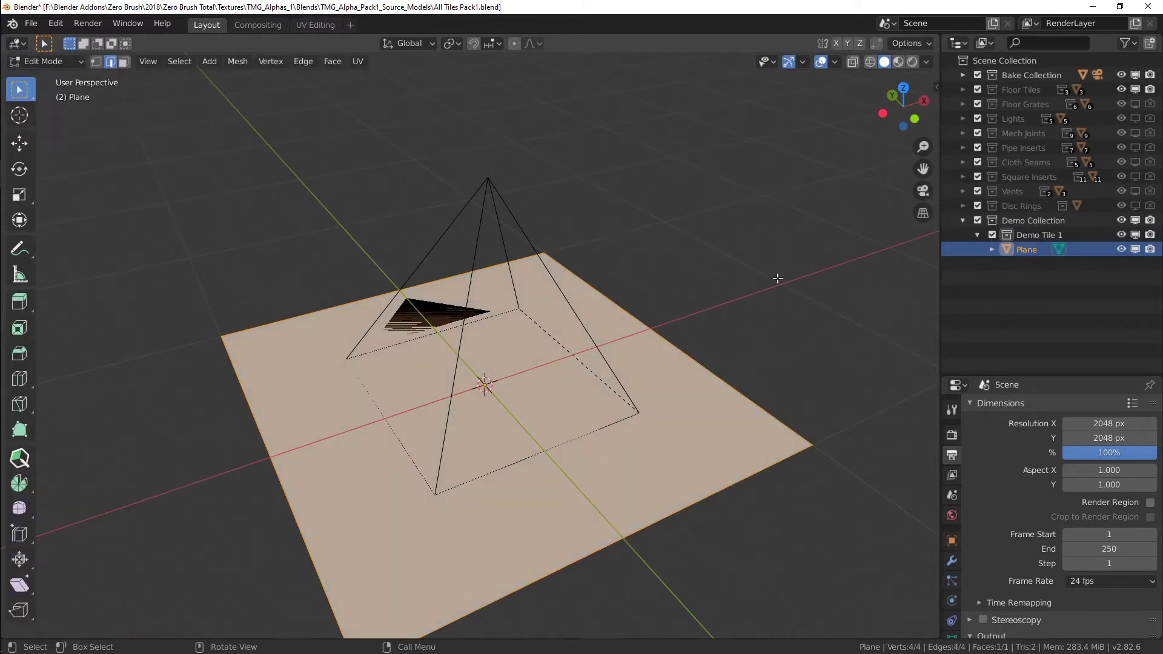
key(s)
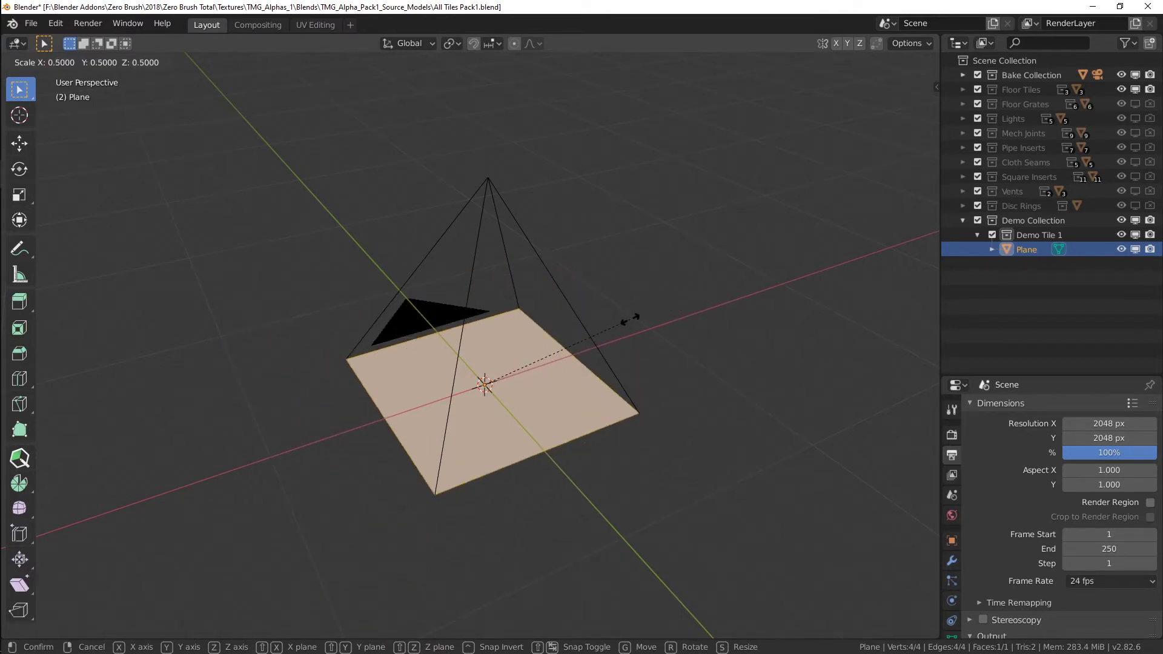
click(630, 317)
middle_drag(667, 444, 558, 351)
key(Tab)
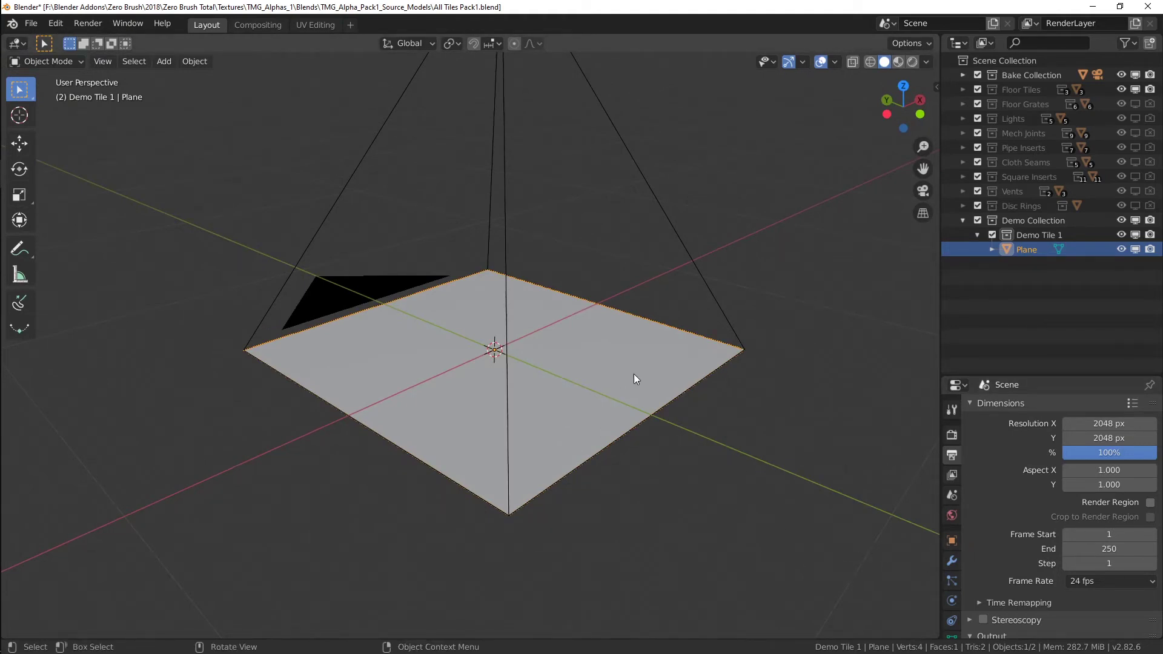
Inset the plane's face in Edit Mode with face selection, using a thickness of about 0.062.
middle_drag(561, 382, 518, 426)
key(Tab)
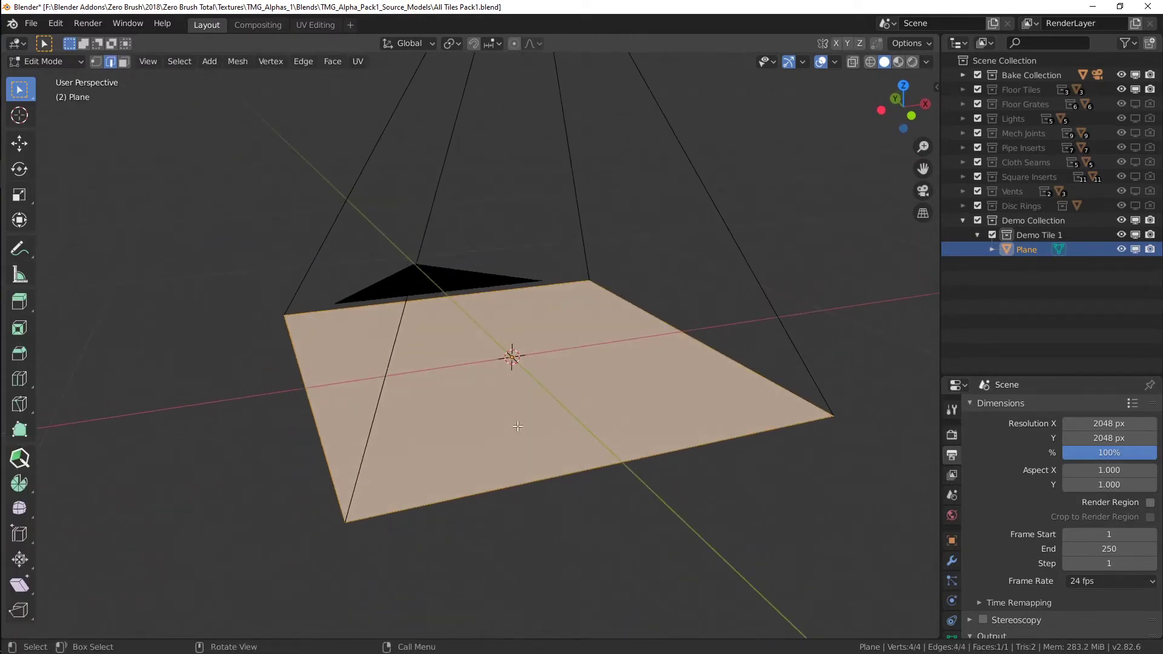
click(124, 61)
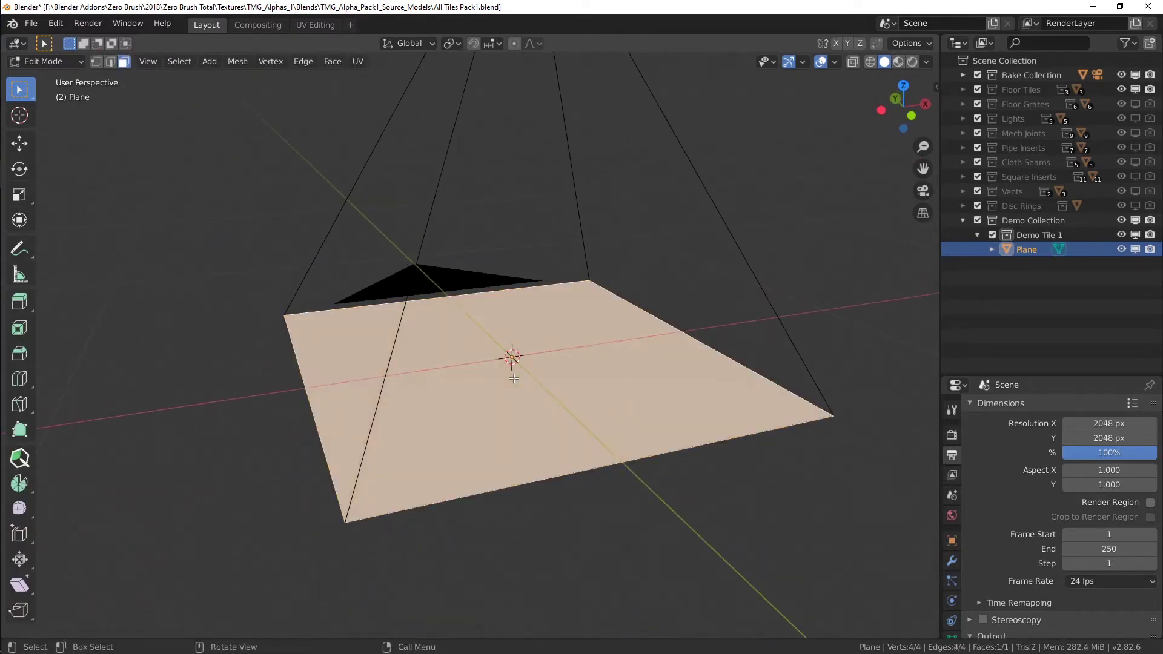
key(i)
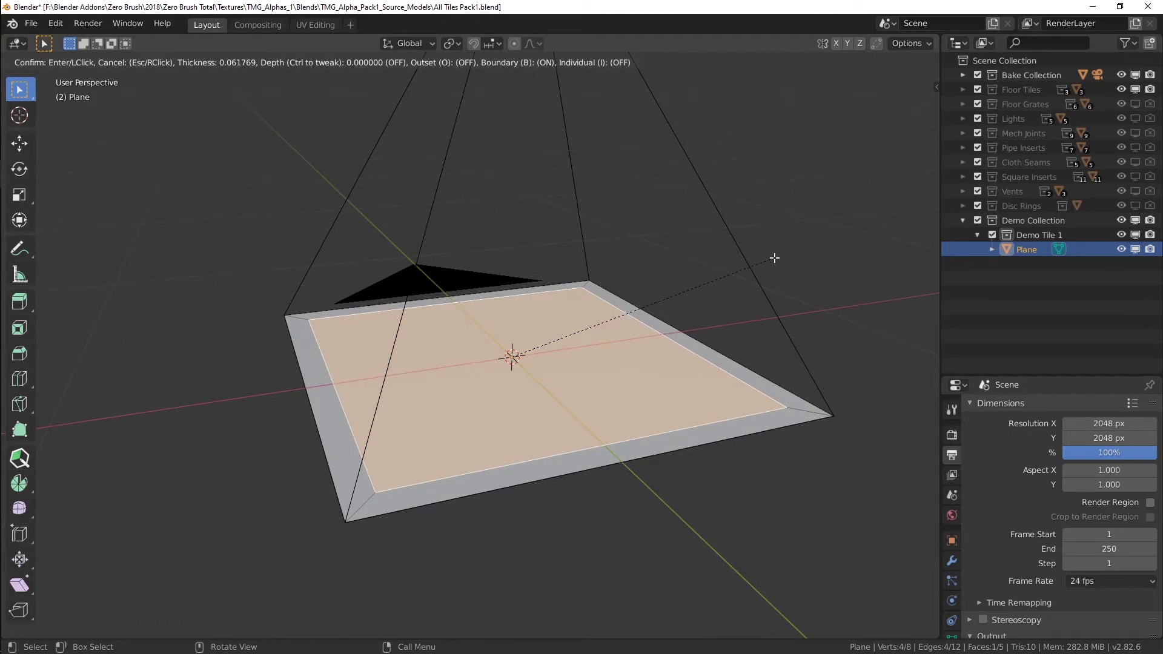
click(774, 258)
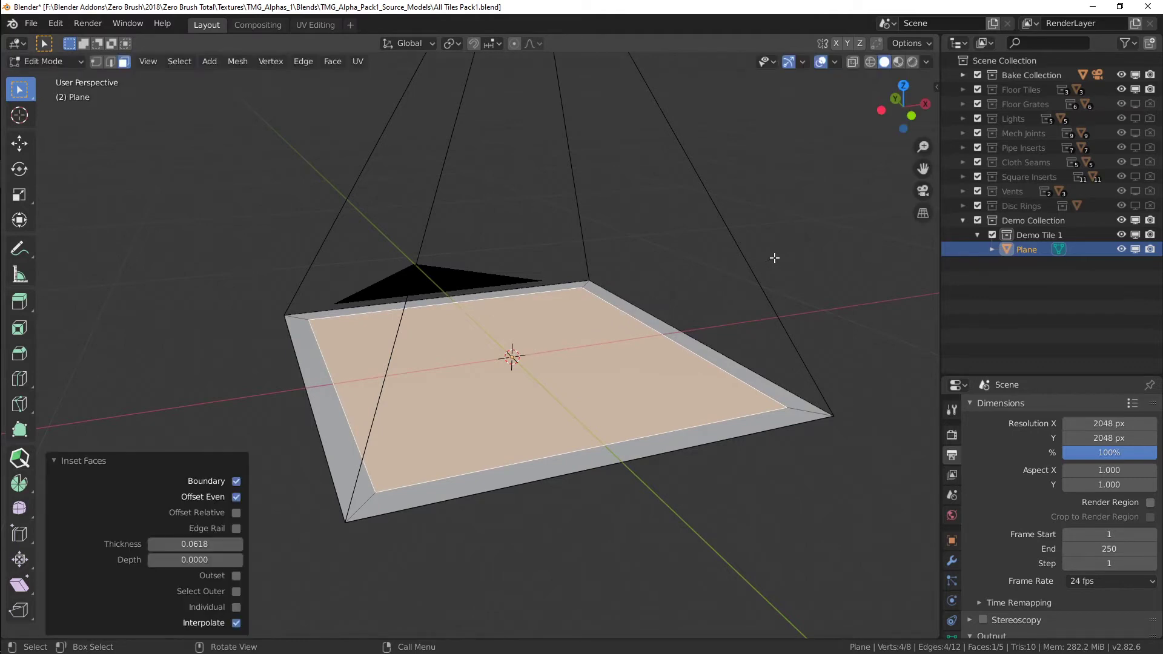
Inset the inner face about 0.047 with a depth of about -0.106 to form a sunken centre, then leave Edit Mode.
key(i)
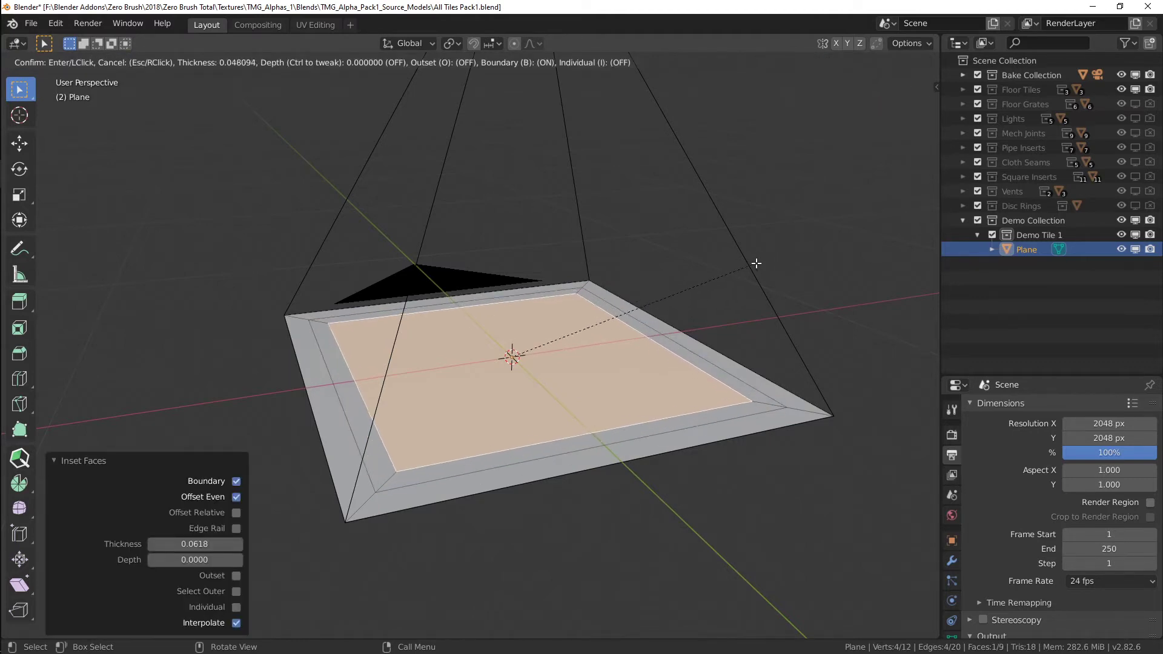
key(ctrl)
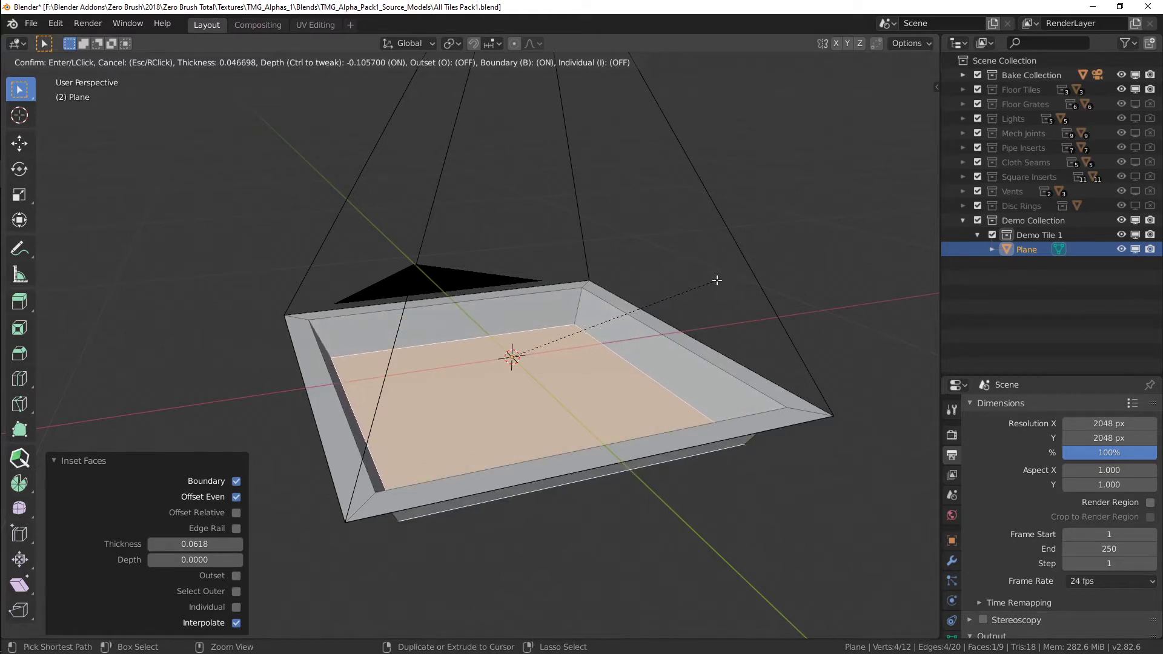
click(717, 280)
alt+drag(717, 281, 565, 412)
alt+drag(561, 356, 616, 356)
key(Tab)
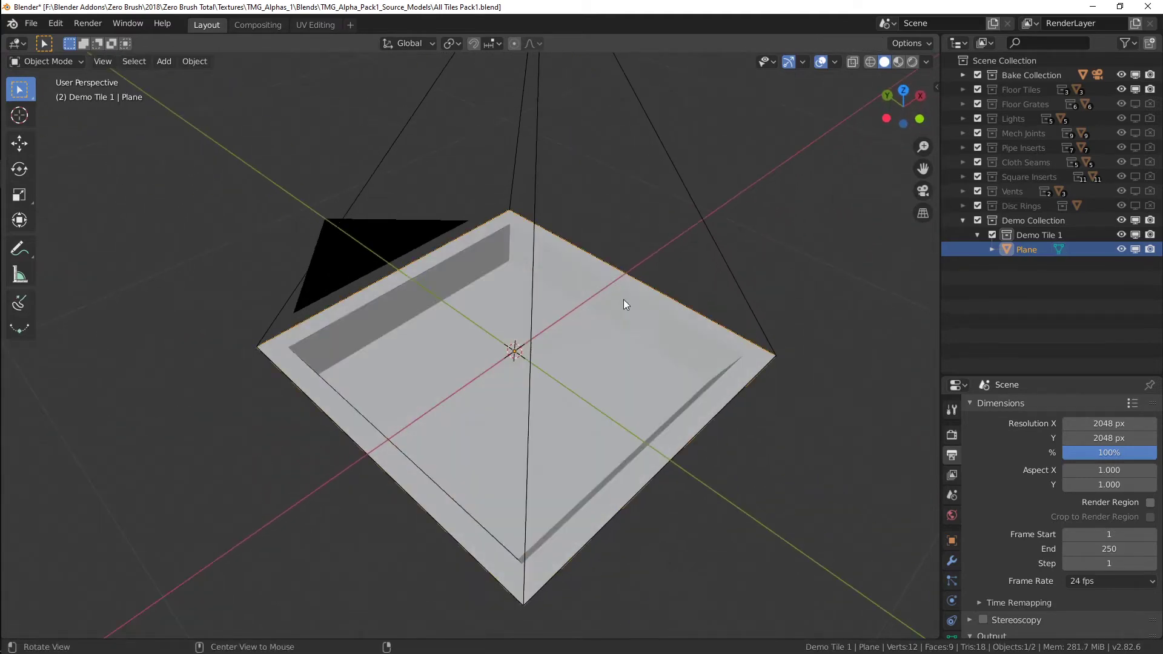
View the tile through the camera and render its height map in the Compositing workspace.
alt+drag(623, 299, 548, 306)
key(KP_0)
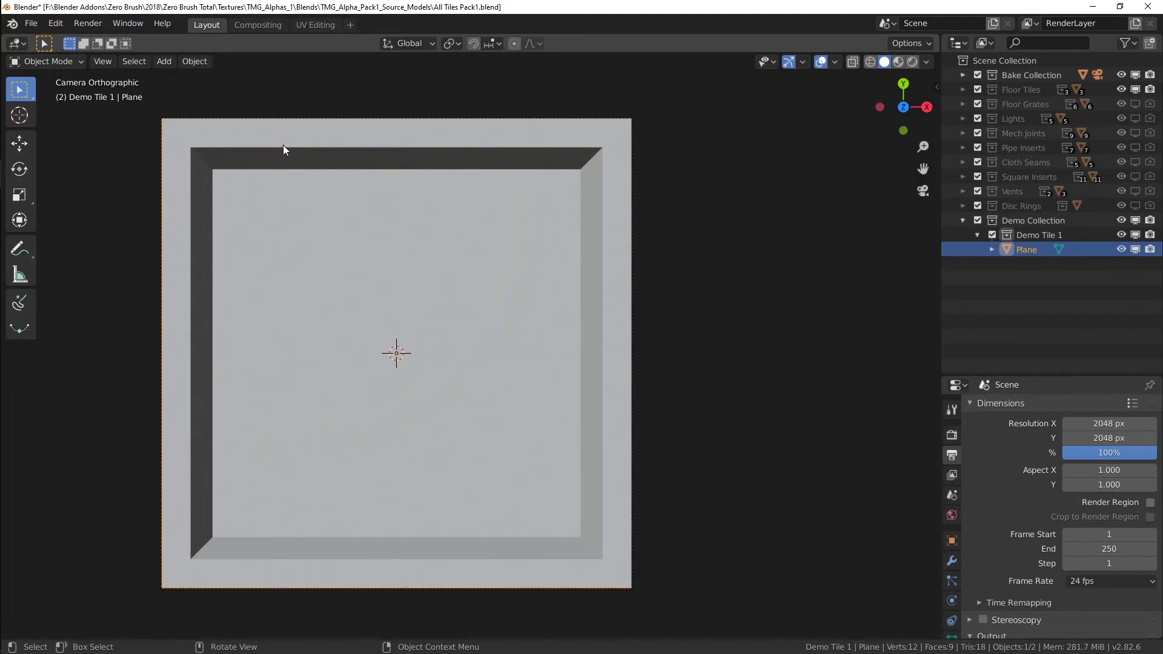
click(260, 28)
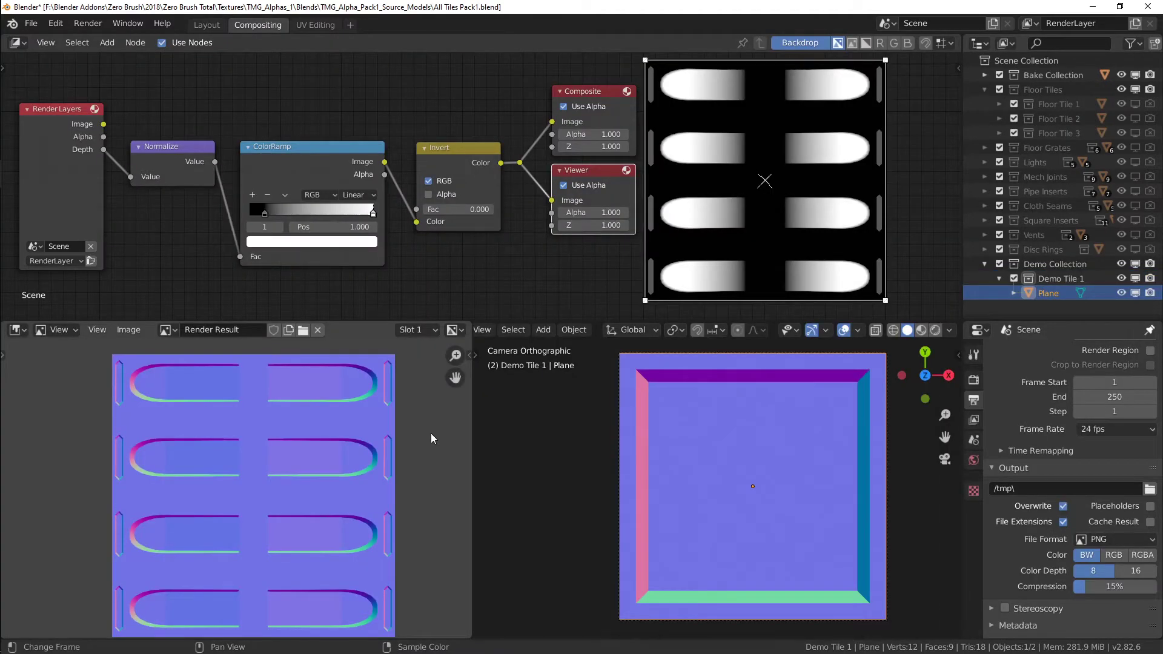
key(F12)
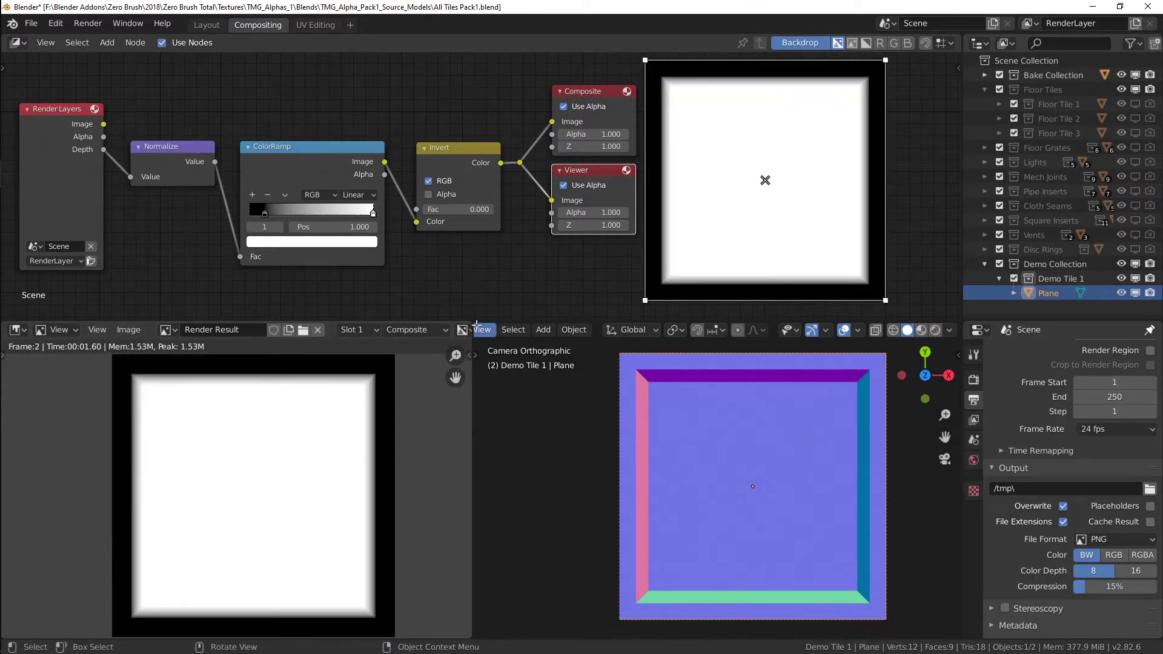
Start saving the rendered height map as a new image and browse to the Alphas folder in TMG_Alpha_Pack_1_Rebake.
click(128, 331)
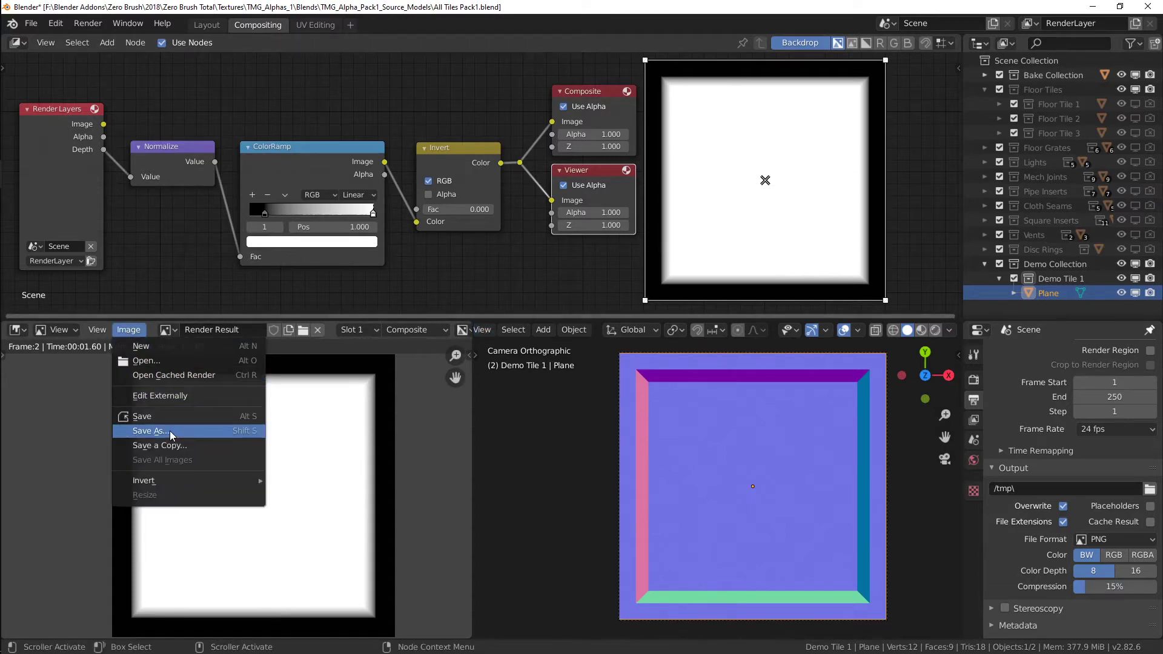
click(150, 431)
click(380, 85)
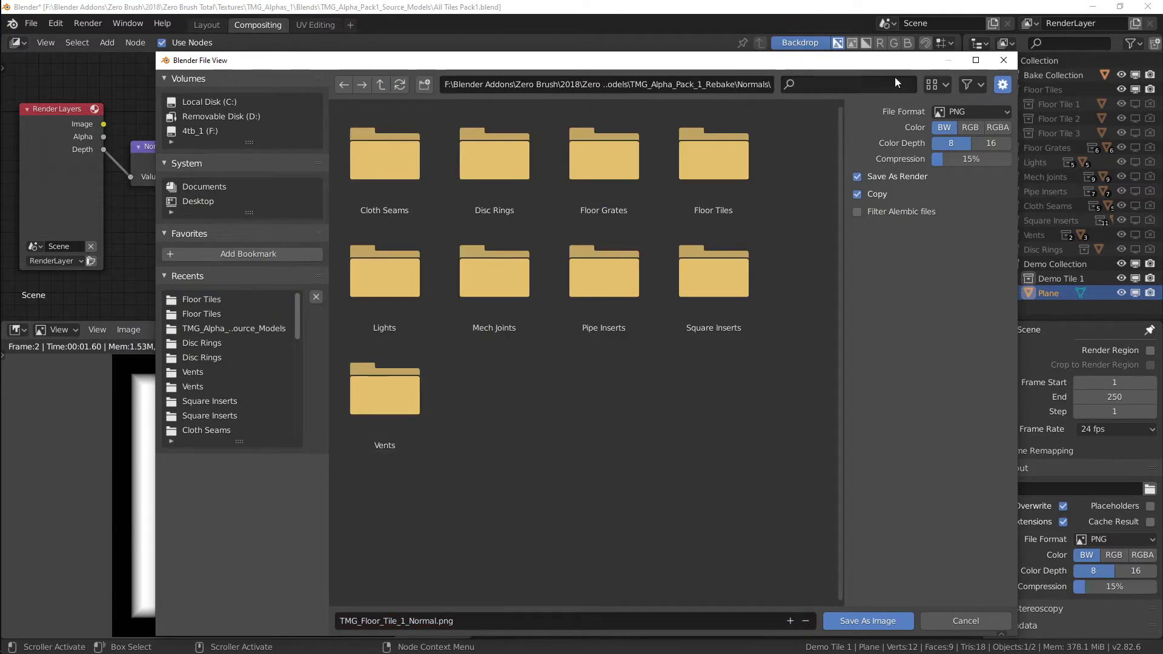
click(380, 84)
click(404, 158)
right_click(511, 390)
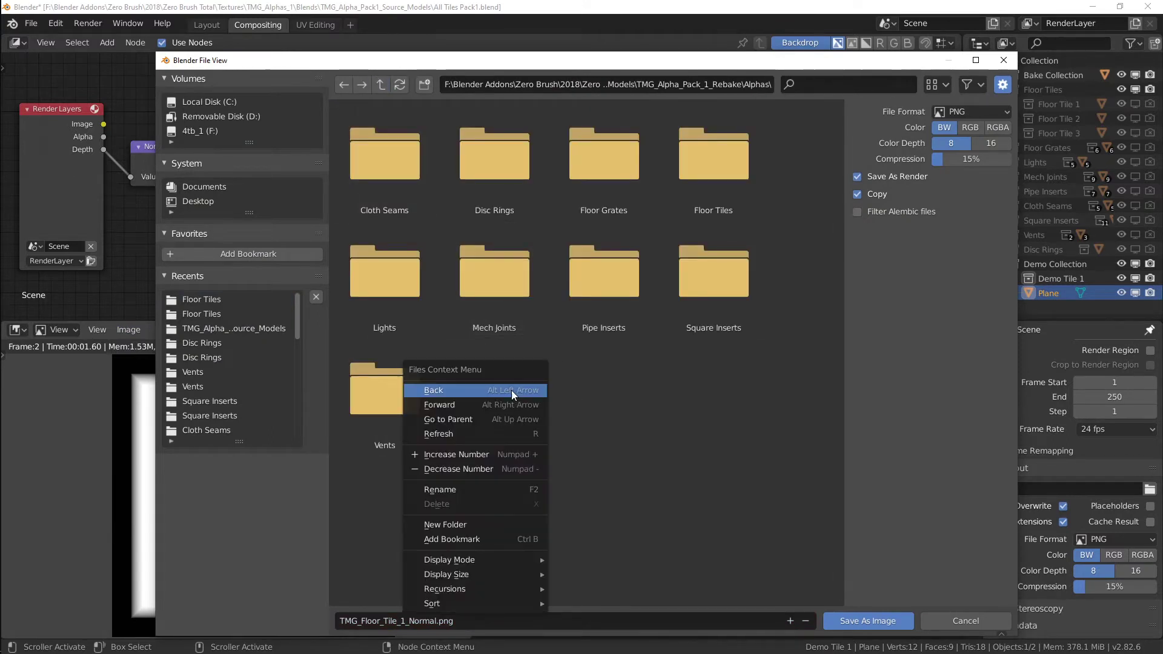
mouse_move(482, 564)
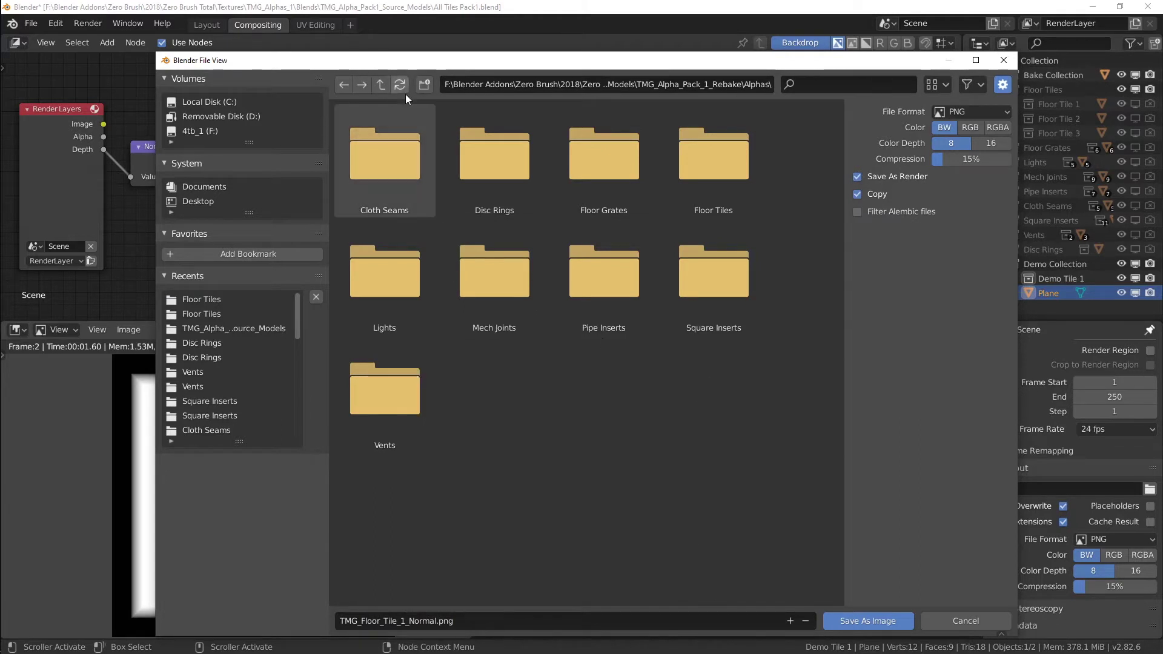
Create a new folder named Demo Tiles inside the Alphas folder and open it.
click(424, 86)
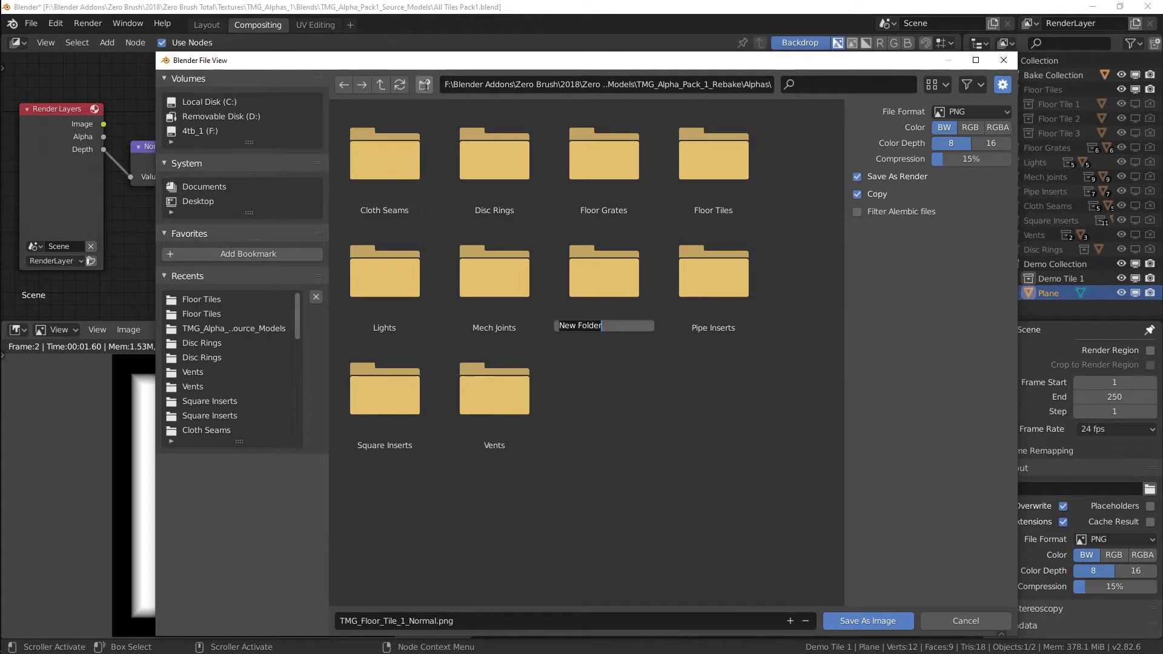
text(Demo)
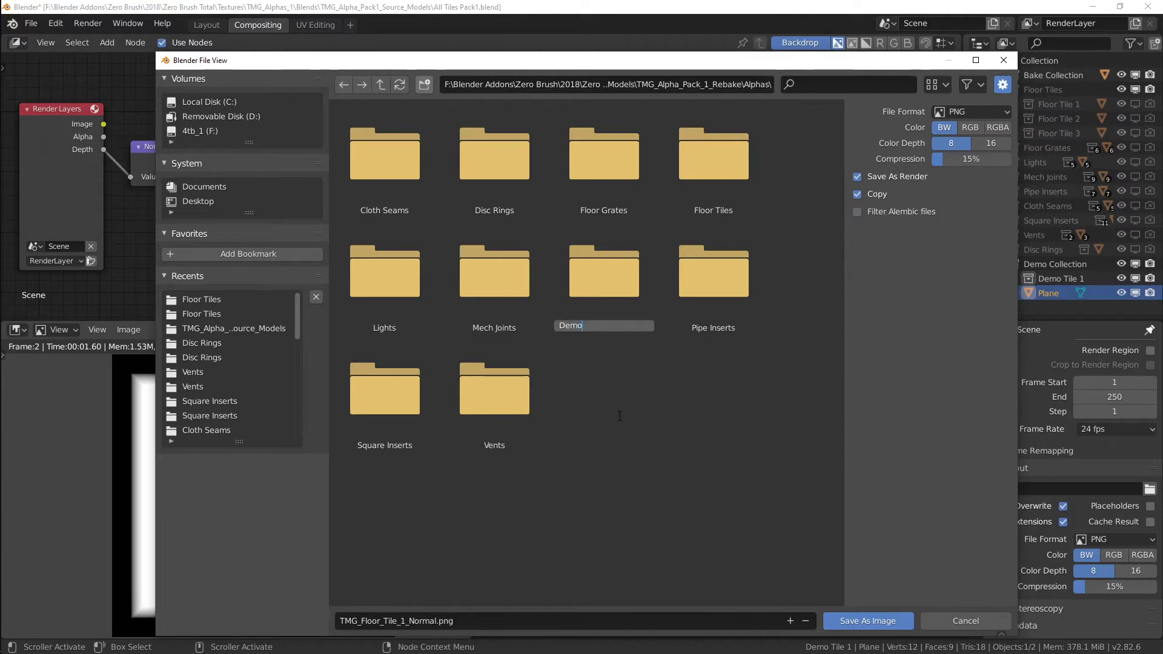
text( Tiles)
key(Return)
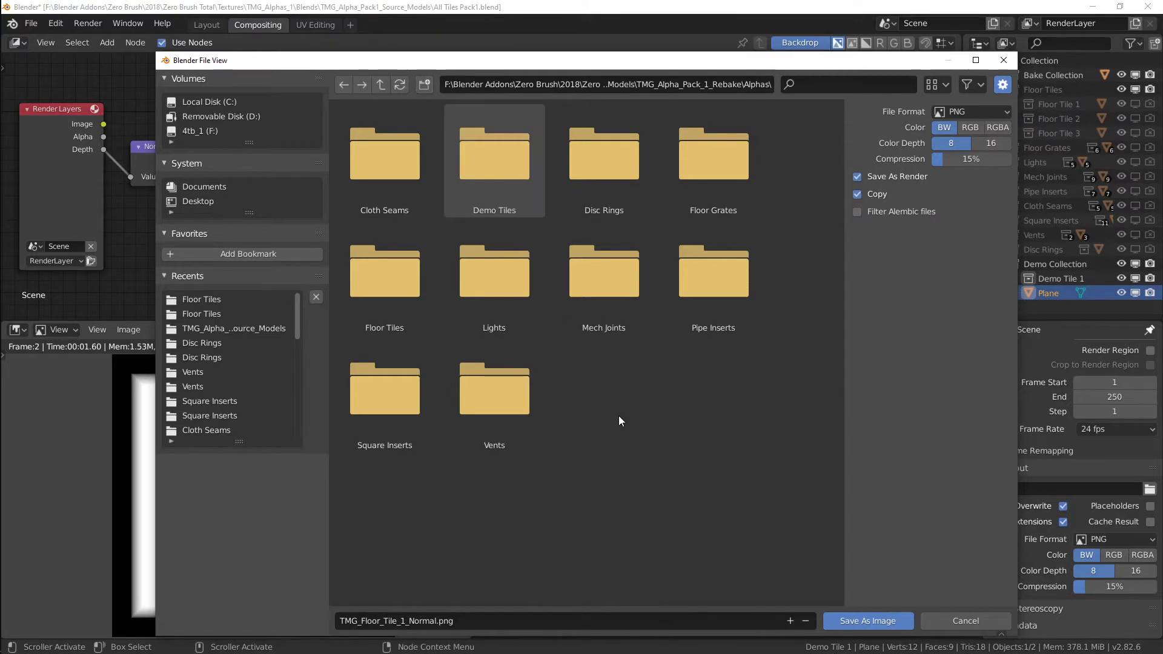
double_click(496, 162)
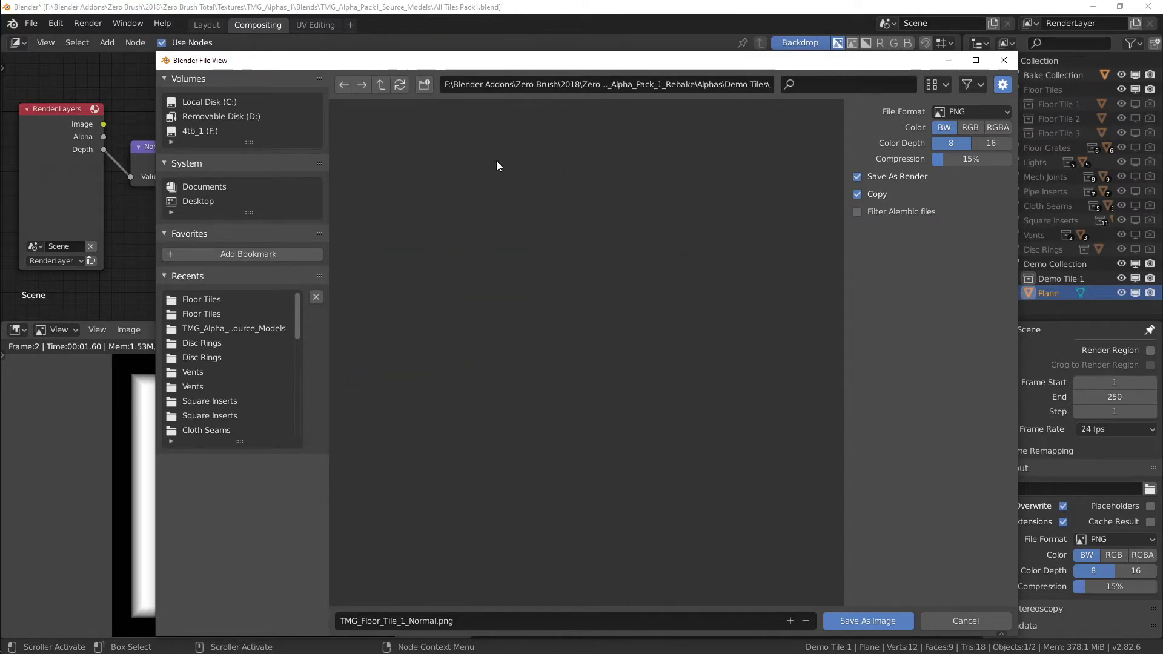
Name the height map TMG_Demo_Tile_1_Height.png and save it in the Demo Tiles folder.
click(384, 621)
click(381, 621)
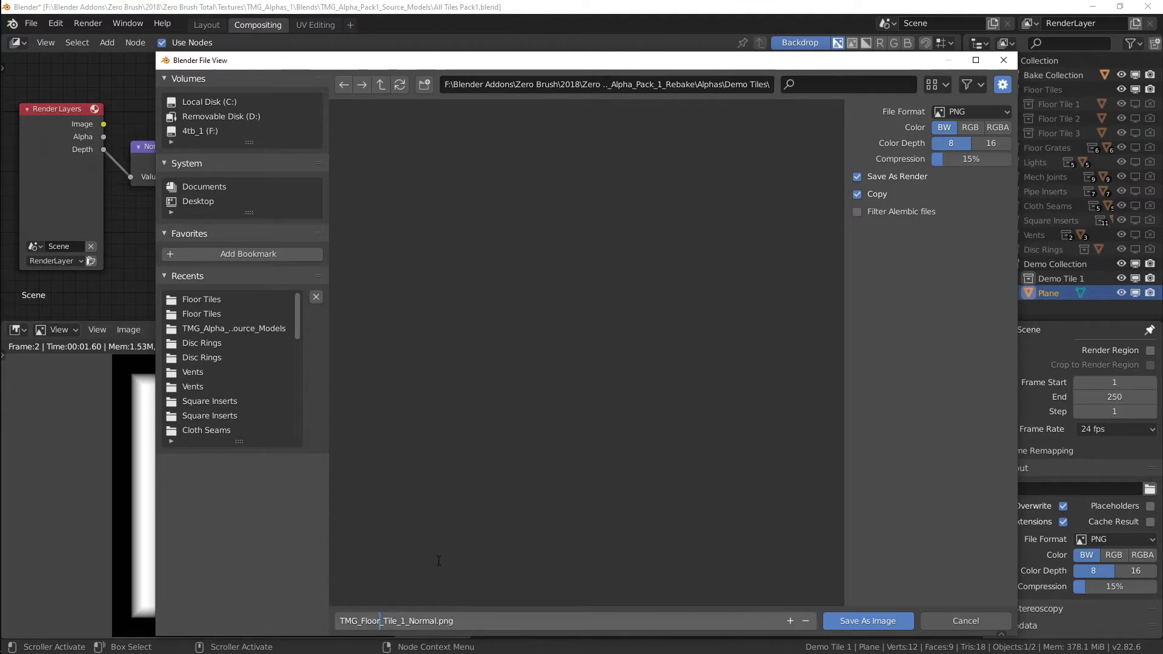
key(BackSpace)
key(BackSpace)
key(BackSpace)
key(BackSpace)
key(BackSpace)
text(Demo)
key(Right)
key(Right)
key(Right)
key(BackSpace)
key(BackSpace)
key(BackSpace)
key(BackSpace)
key(BackSpace)
key(BackSpace)
text(Ak)
key(BackSpace)
text(lpha)
key(BackSpace)
key(BackSpace)
key(BackSpace)
key(BackSpace)
key(BackSpace)
text(Height)
key(Return)
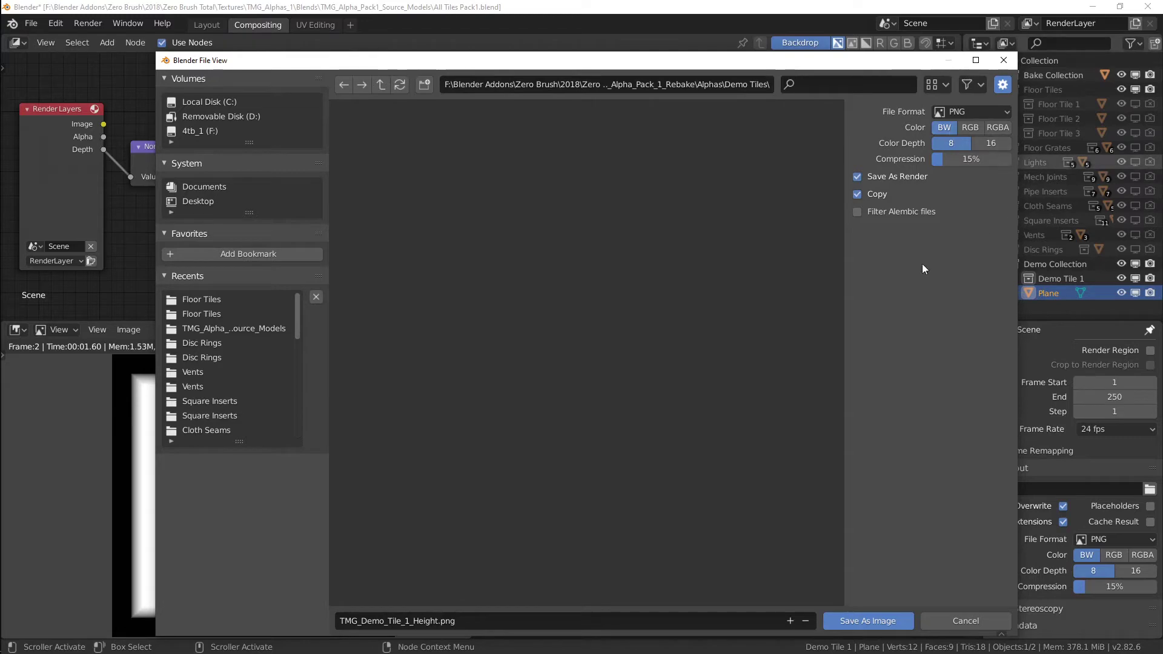
click(854, 619)
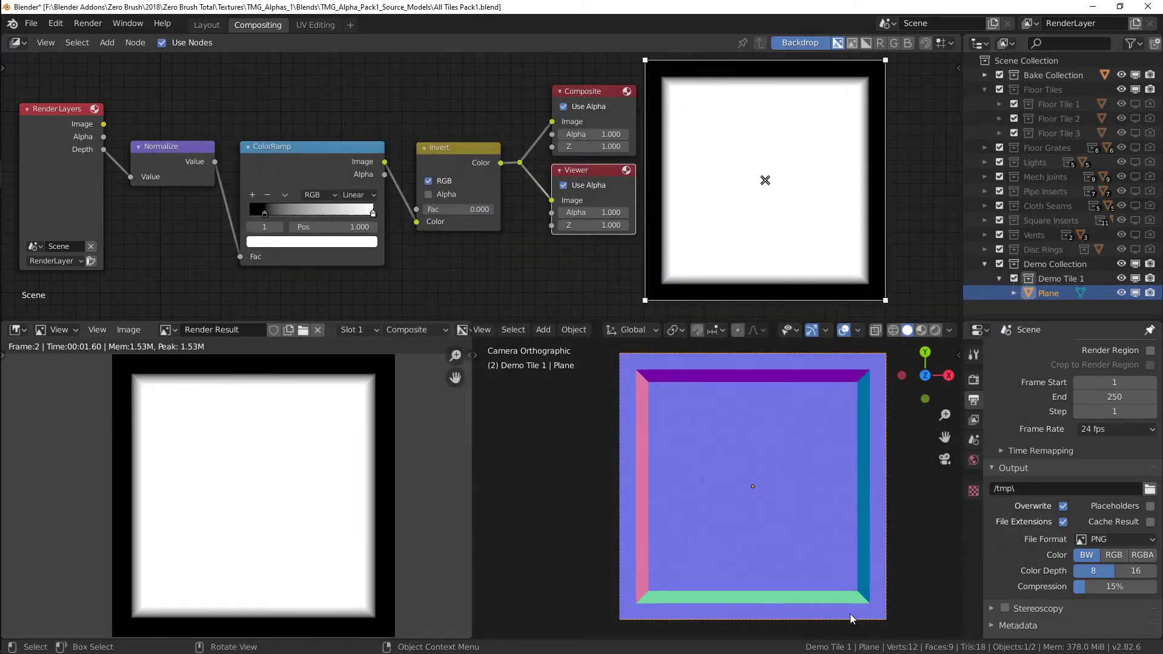
Make a viewport render of the demo tile from the MatCap camera view to produce its normal map.
scroll(481, 332, up, 2)
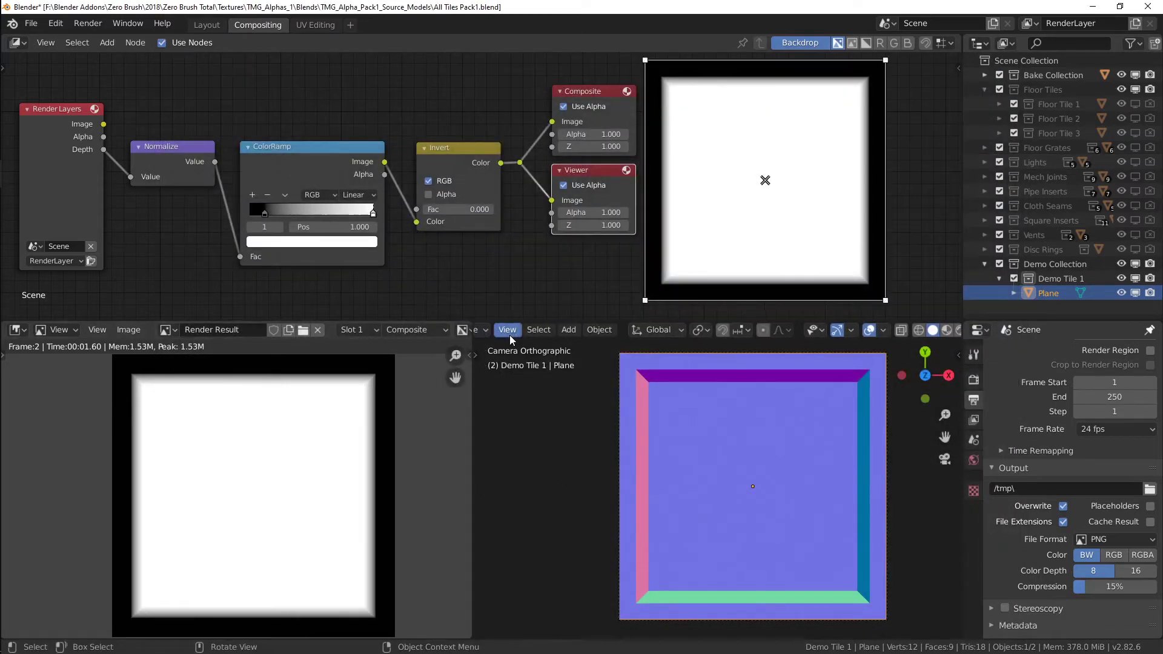
click(507, 330)
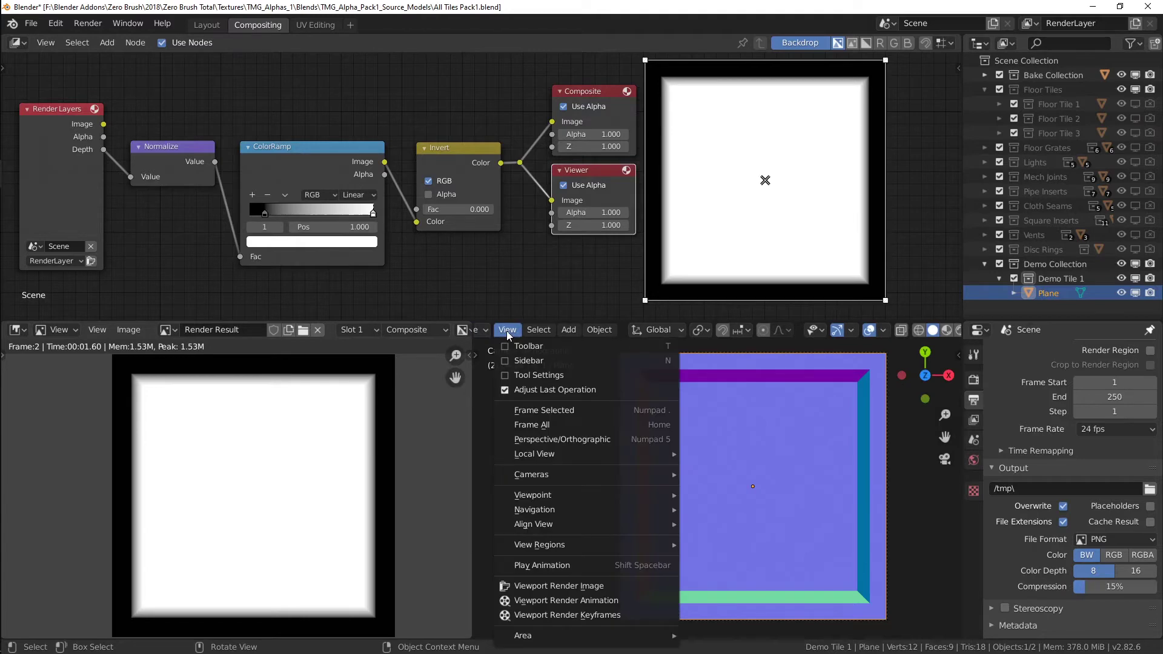
click(569, 587)
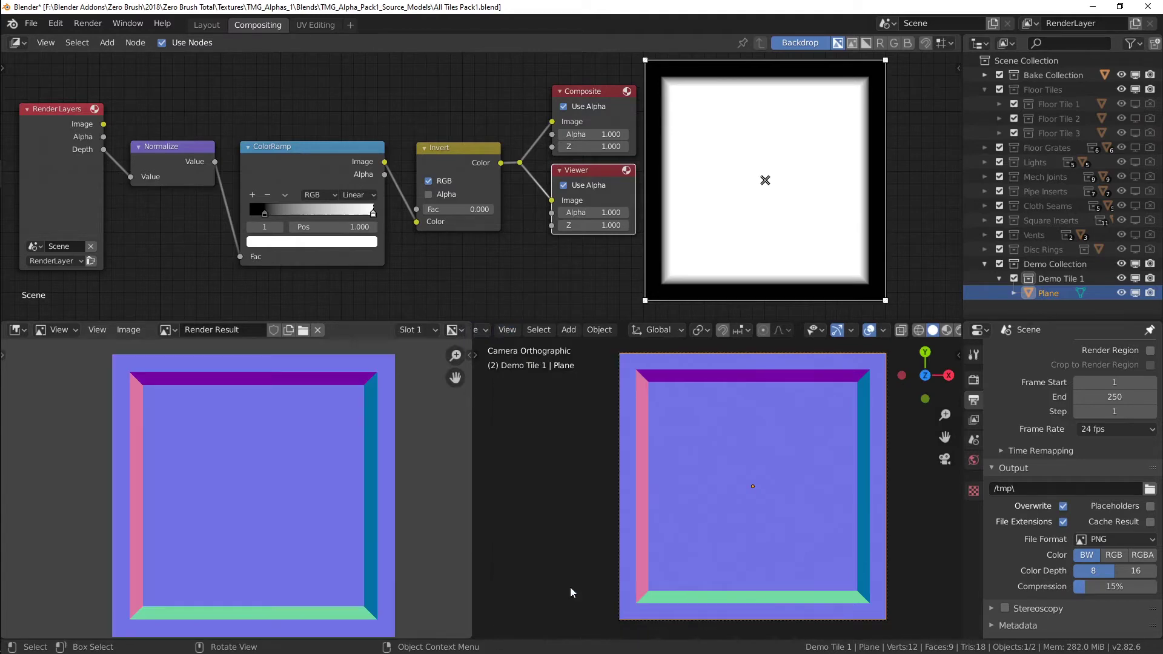
Start saving the viewport render as a new image and browse to the Normals folder in TMG_Alpha_Pack_1_Rebake.
click(128, 328)
click(154, 432)
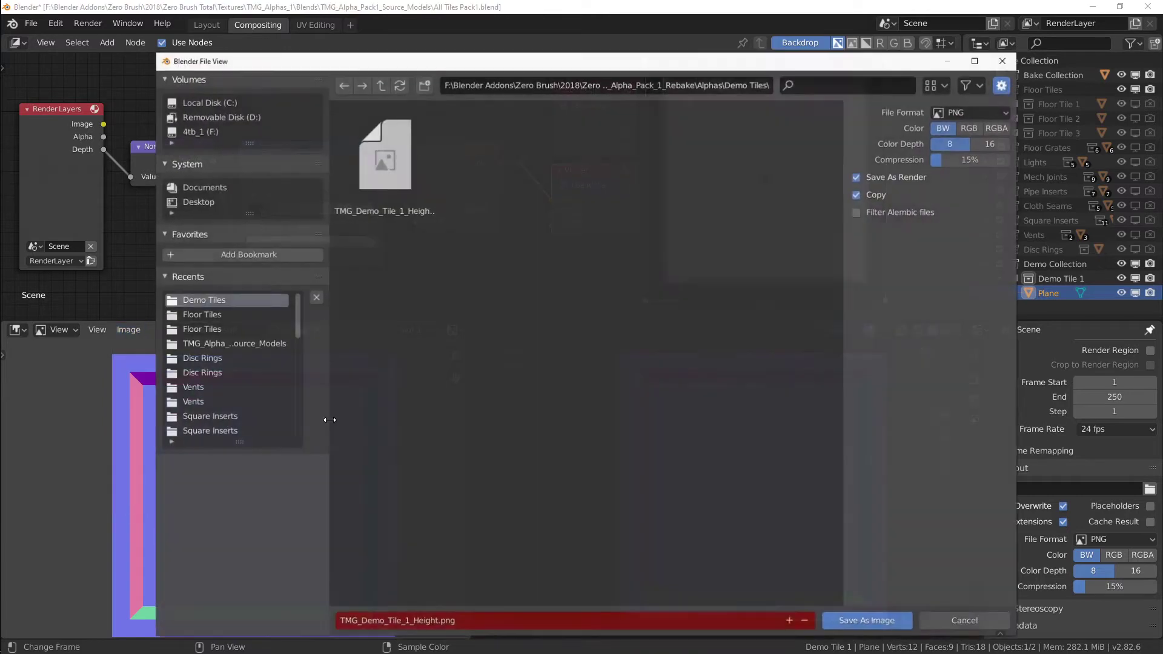
click(379, 87)
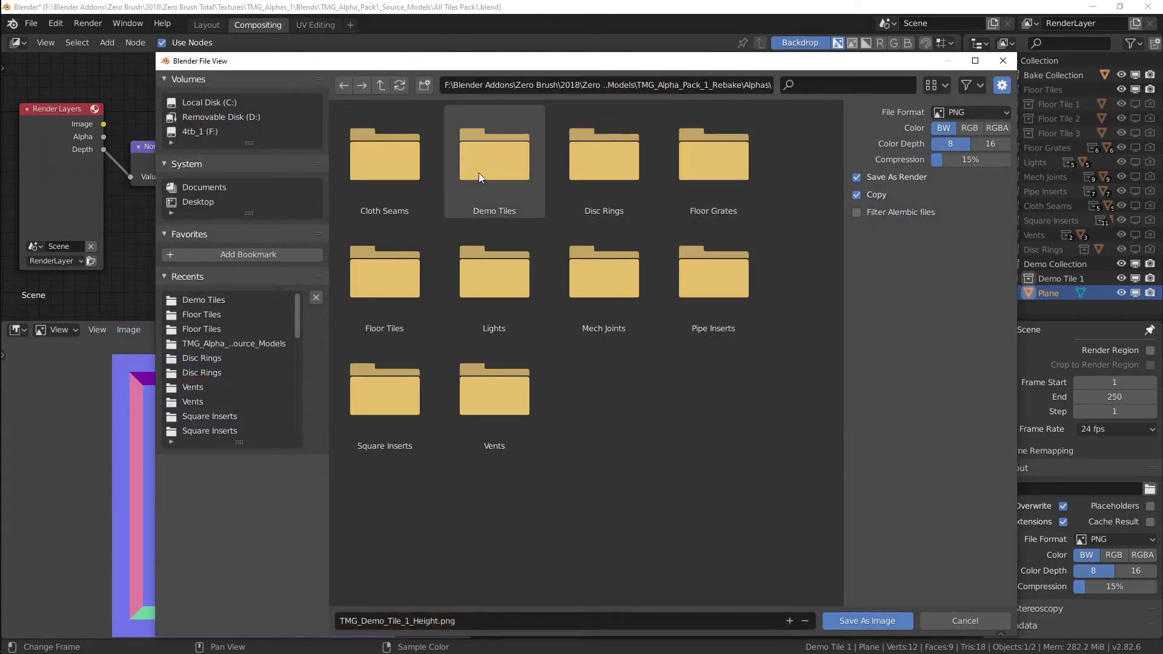
click(377, 83)
click(475, 173)
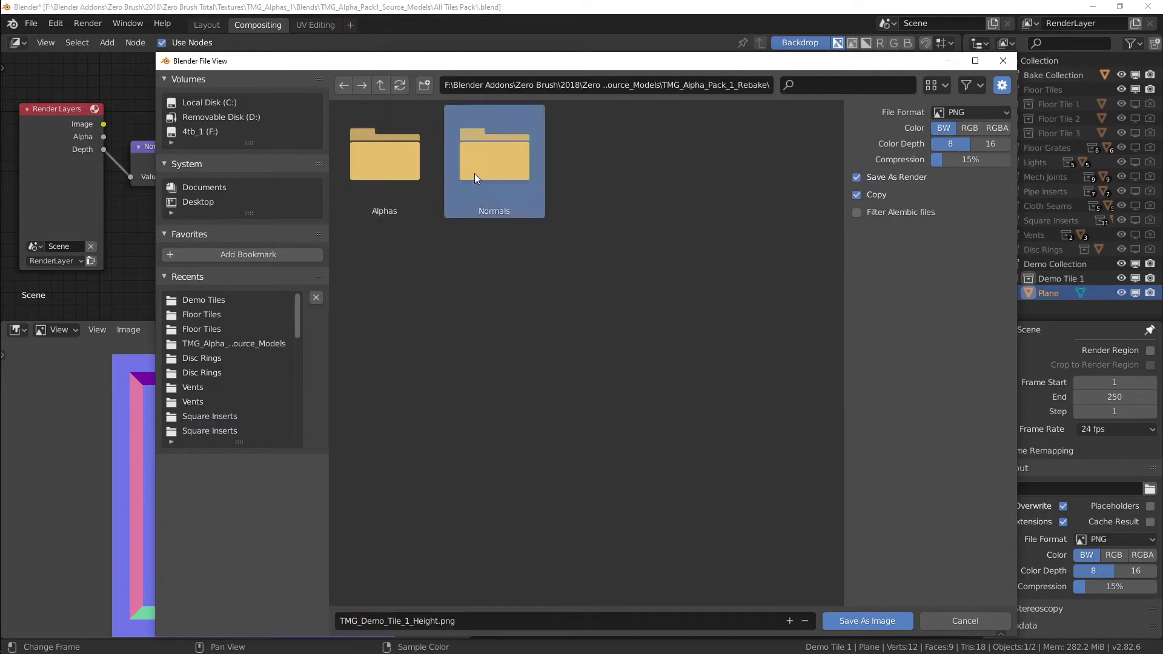
double_click(474, 174)
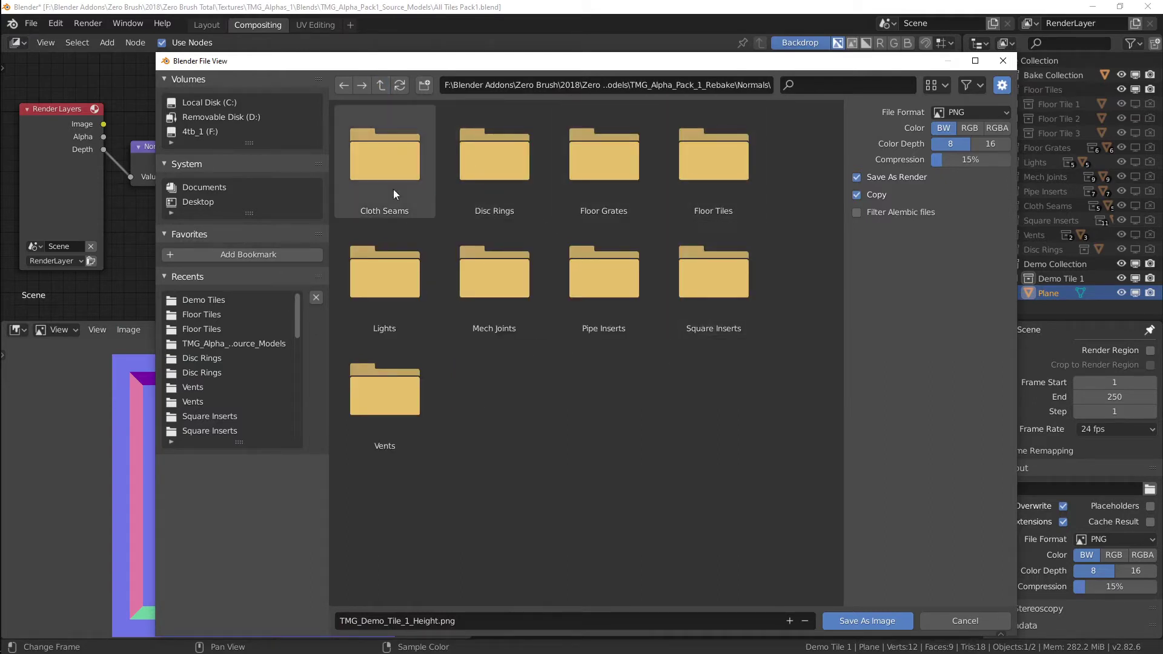
Create a new folder named Demo Tiles inside the Normals folder and open it.
click(424, 85)
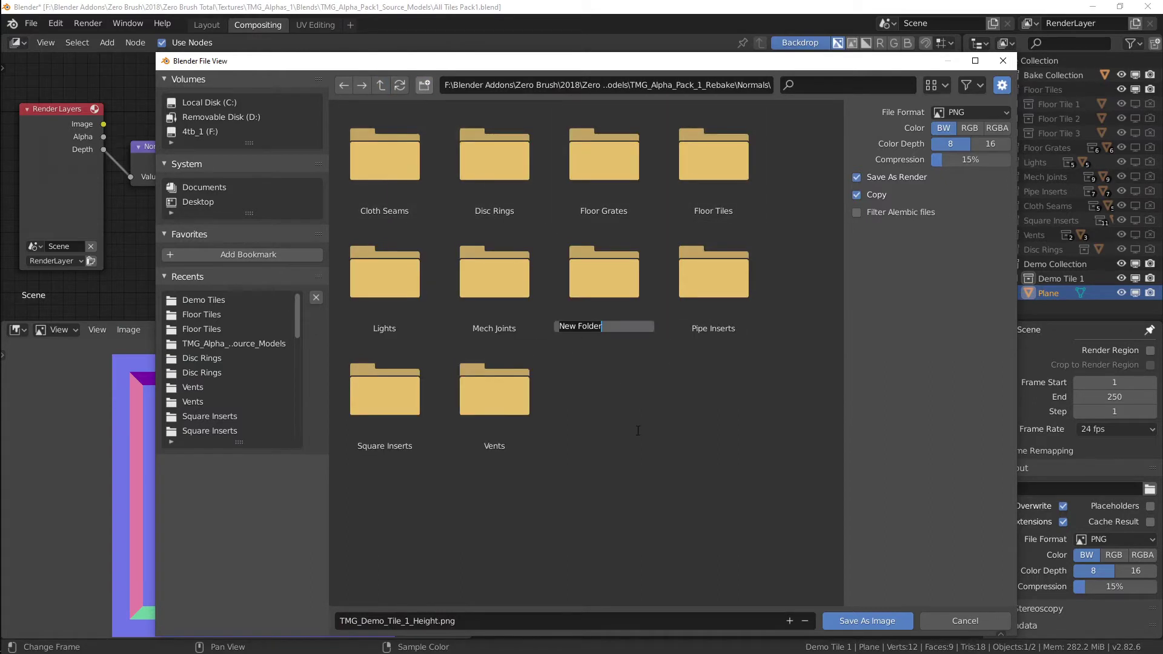
text(Demo Tiles)
key(Return)
double_click(514, 182)
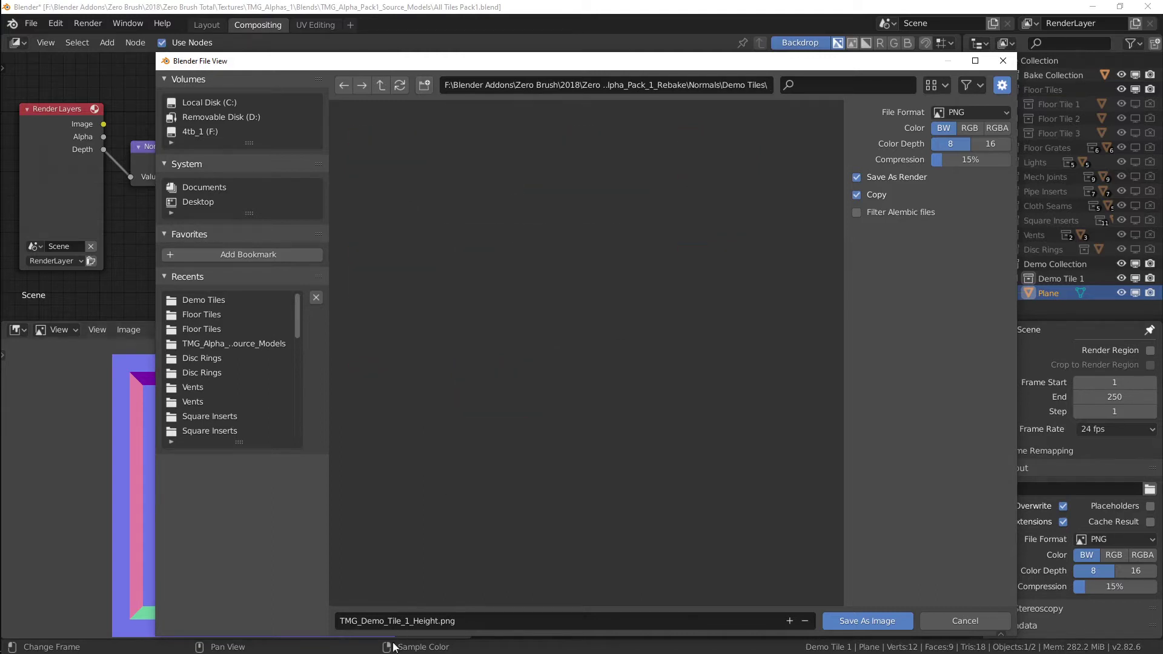
Name the normal map TMG_Demo_Tile_1_Normal.png, set its color to RGB and save it in the Demo Tiles folder.
click(394, 618)
click(439, 620)
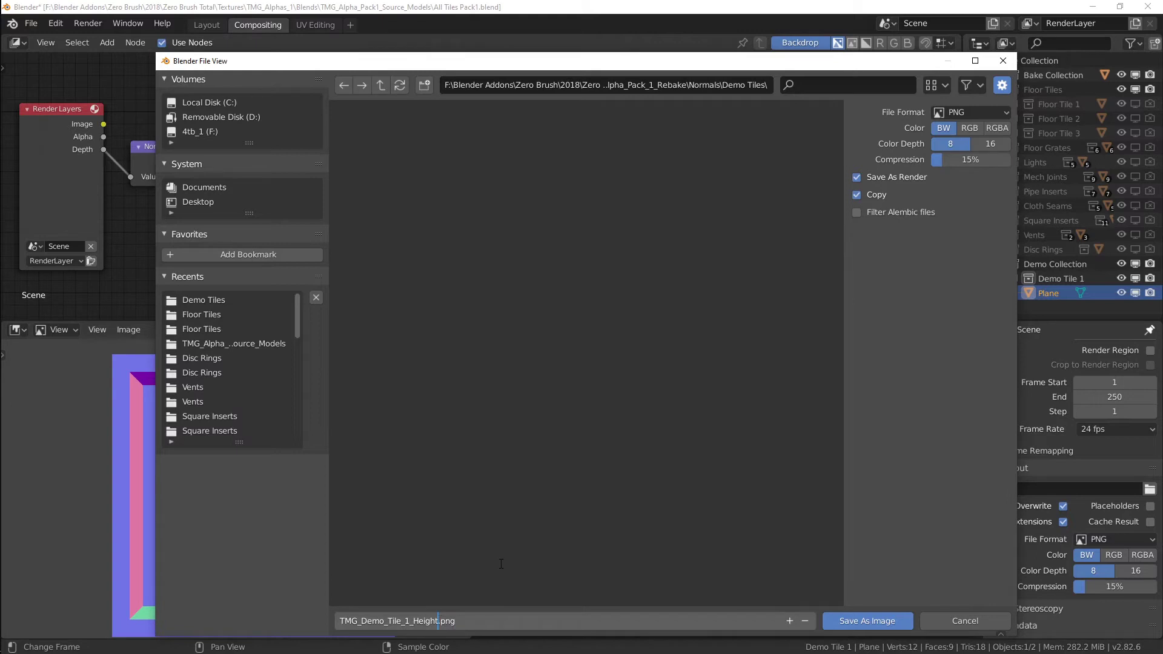
key(BackSpace)
key(BackSpace)
key(BackSpace)
key(BackSpace)
key(BackSpace)
key(BackSpace)
text(Normal)
click(501, 564)
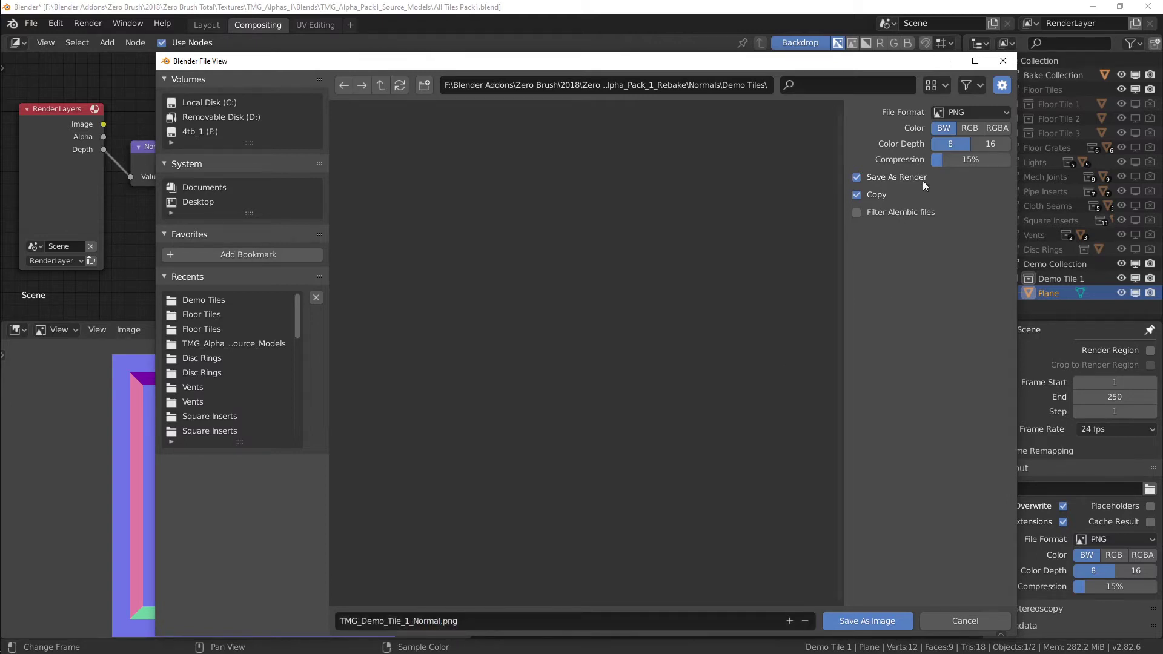
click(970, 129)
click(857, 615)
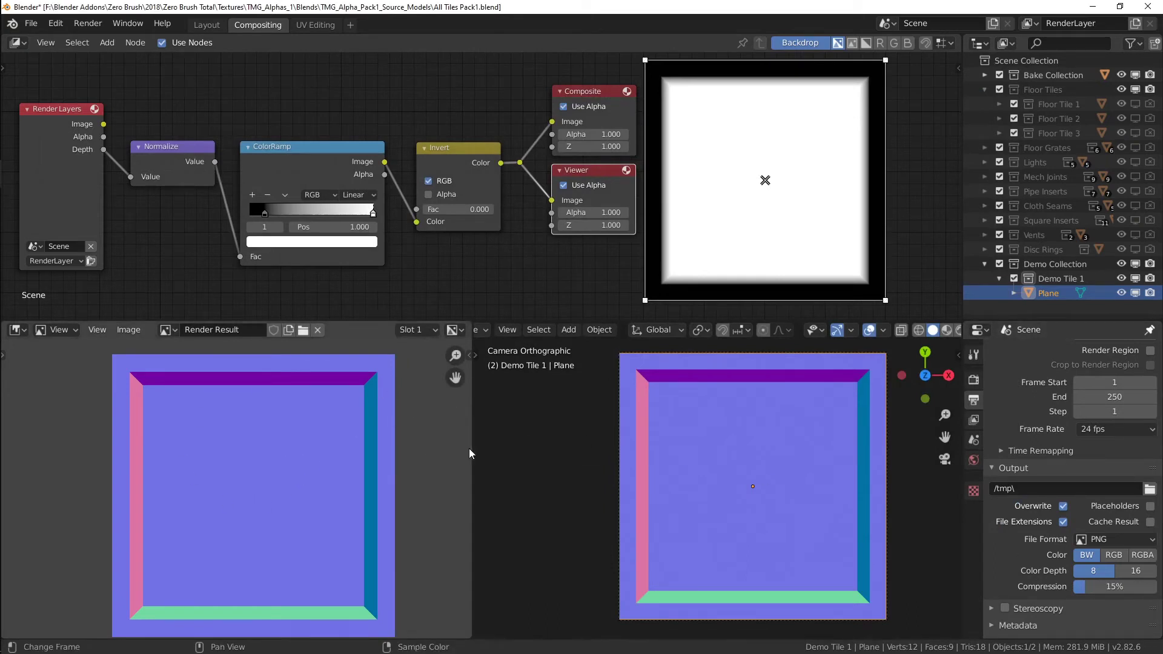
Return to the Layout workspace and add a mesh cylinder at the center of the demo tile.
click(206, 24)
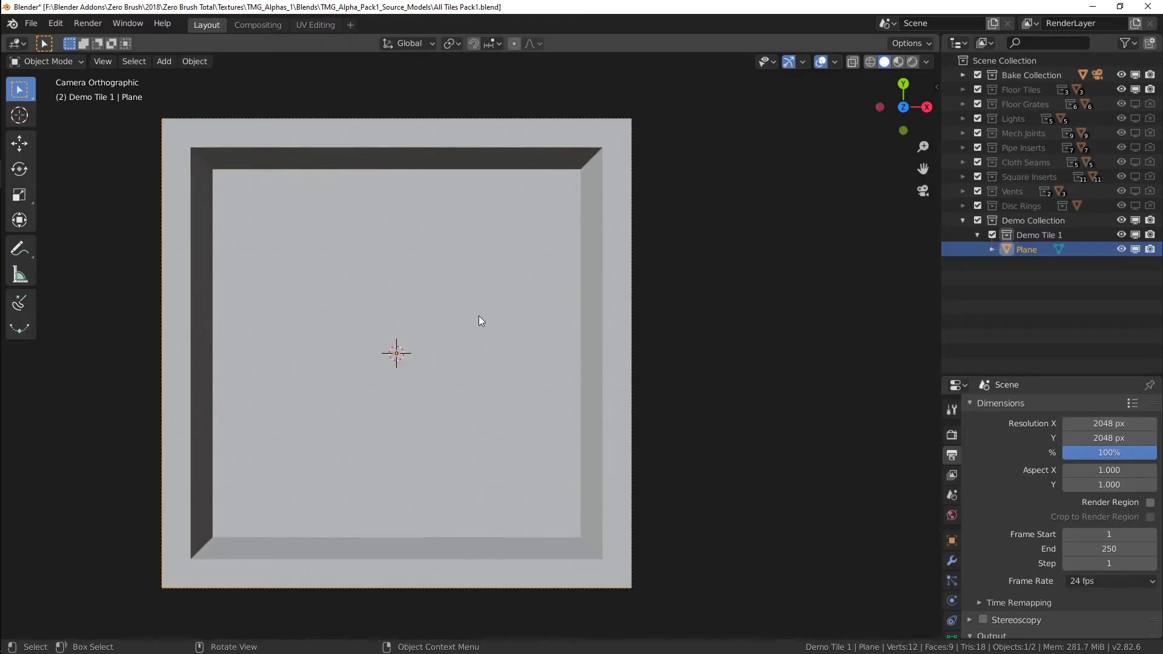
middle_drag(478, 320, 190, 306)
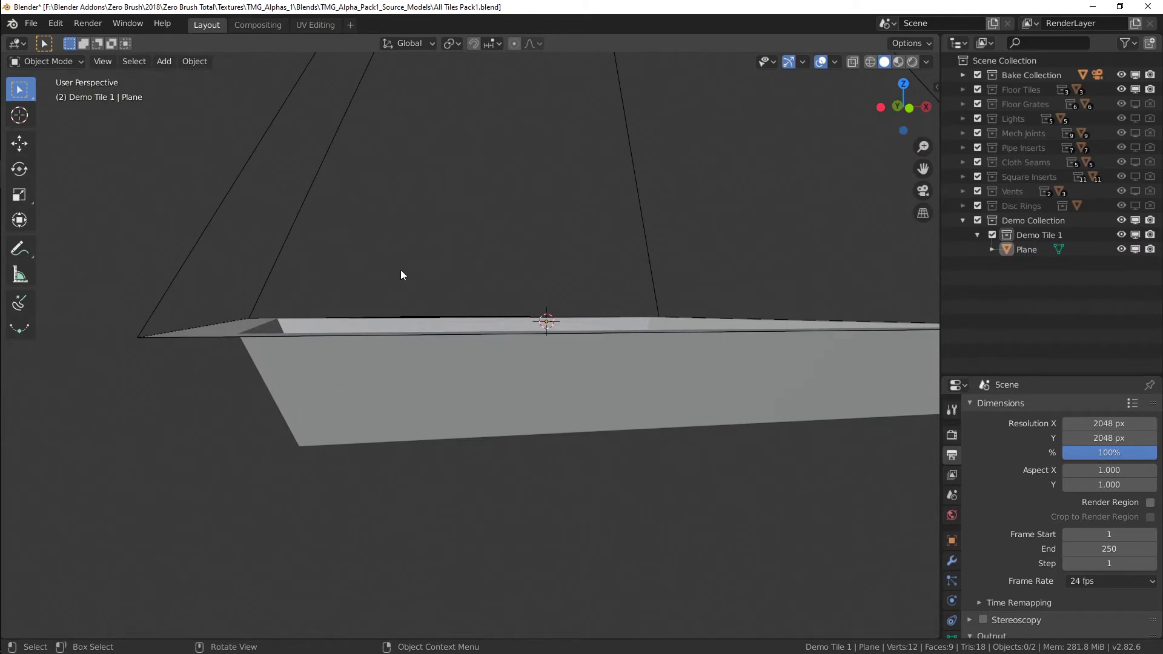
middle_drag(371, 406, 533, 339)
key(shift+a)
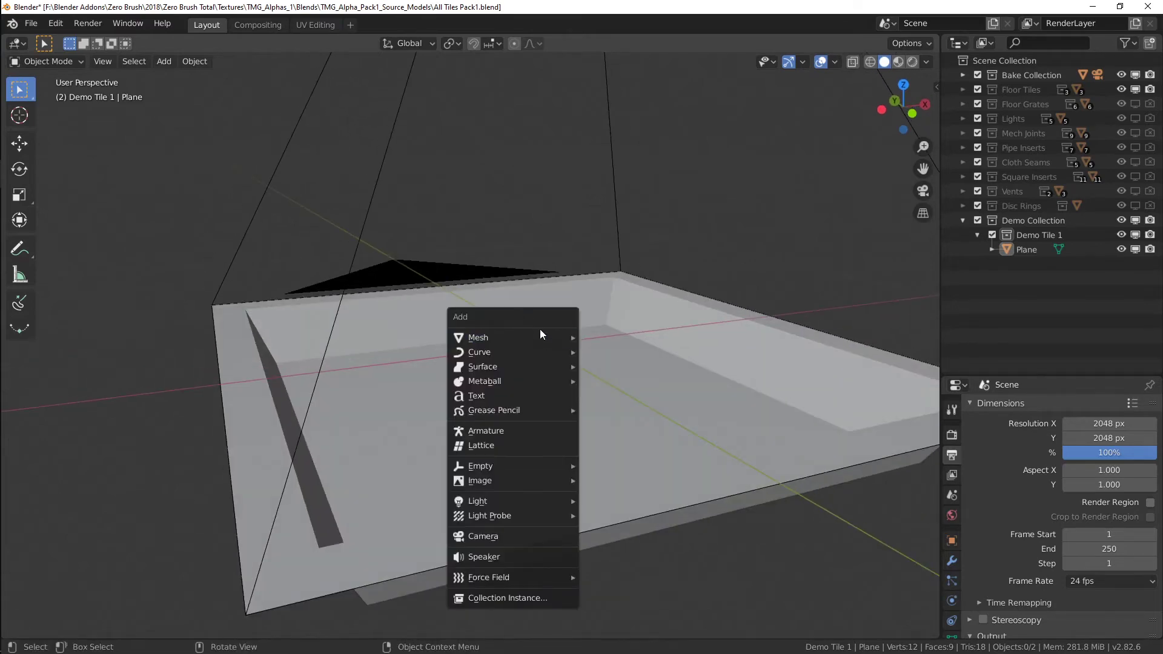
mouse_move(545, 337)
click(609, 65)
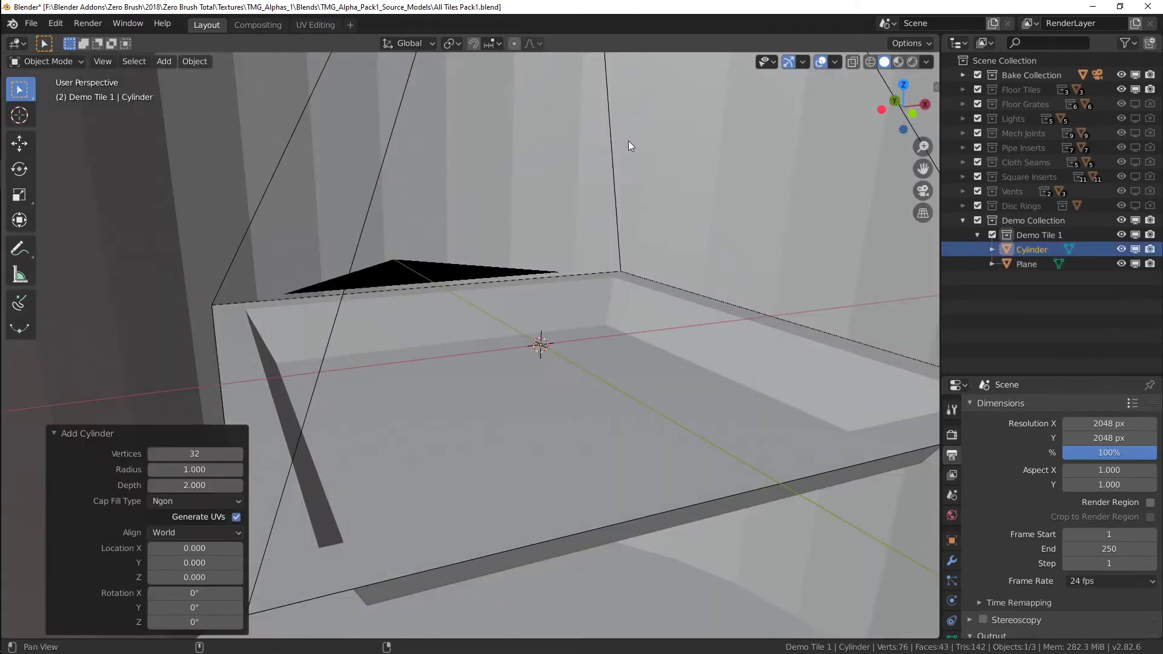
Scale the cylinder down uniformly by about 0.132 and again by about 0.372 so it fits well inside the tile.
ctrl+middle_drag(627, 140, 589, 258)
scroll(520, 262, down, 4)
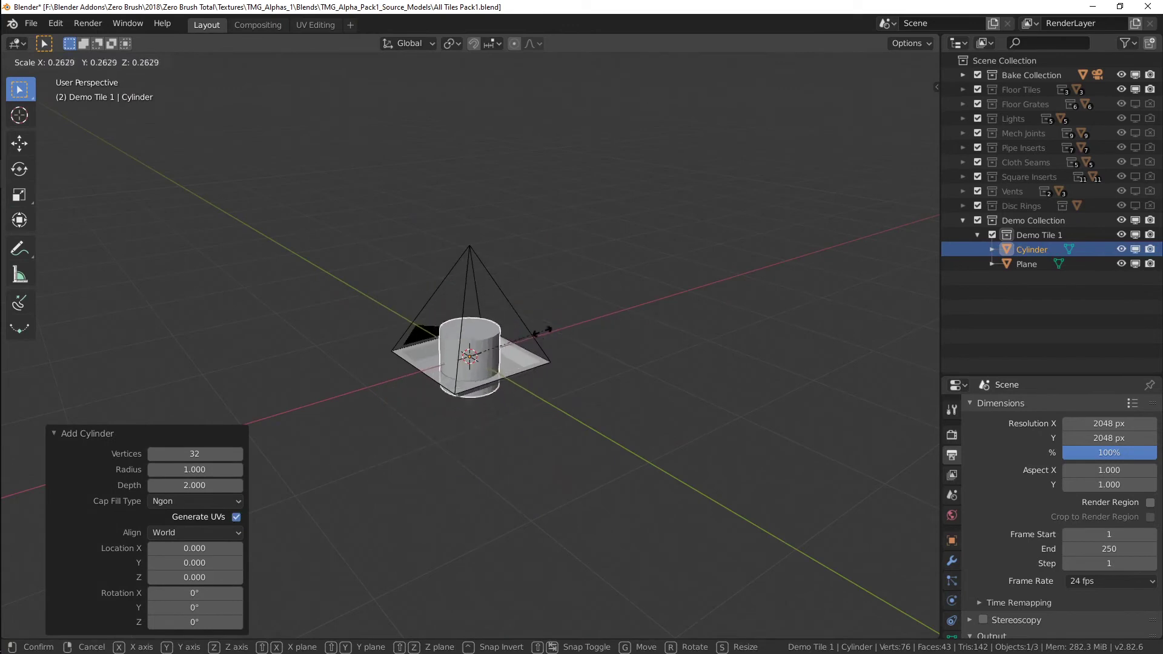
click(503, 346)
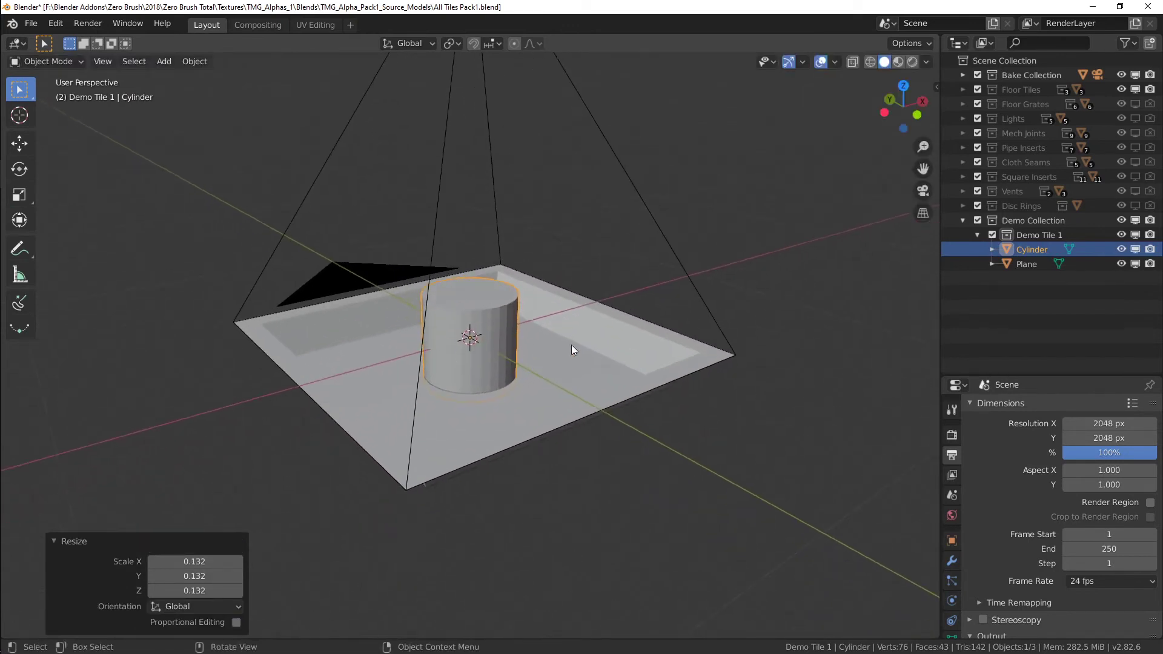
key(s)
click(532, 341)
scroll(500, 350, up, 2)
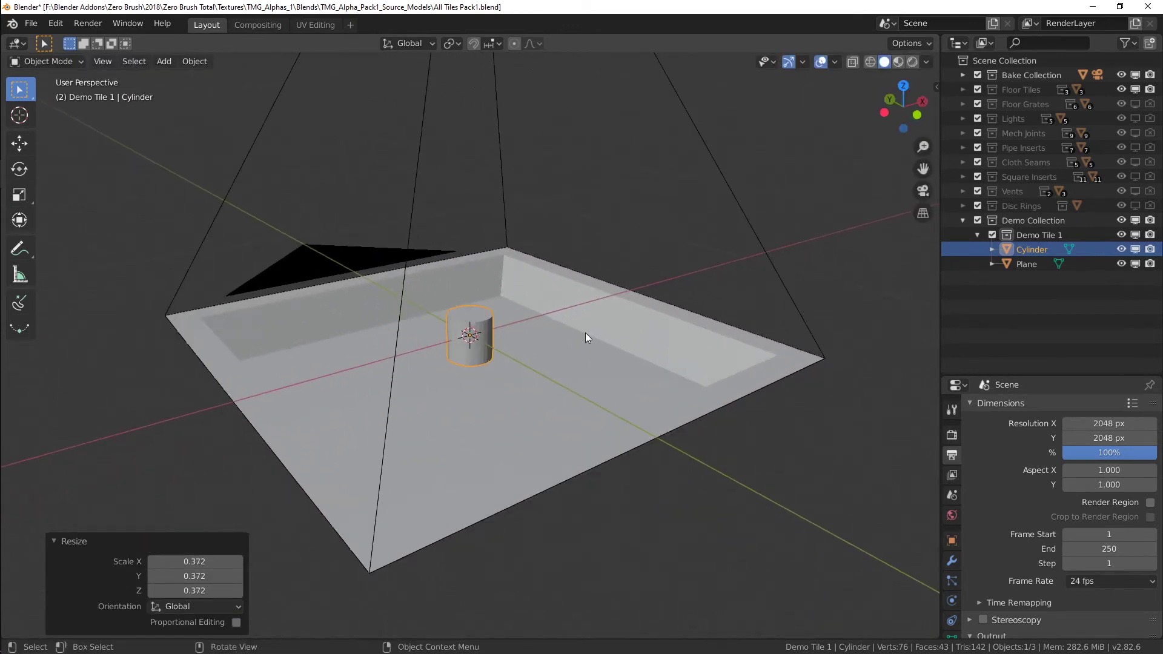
Rotate the cylinder 90° around X and stretch it along Y by a factor of about 9.535 to span the tile.
key(r)
key(x)
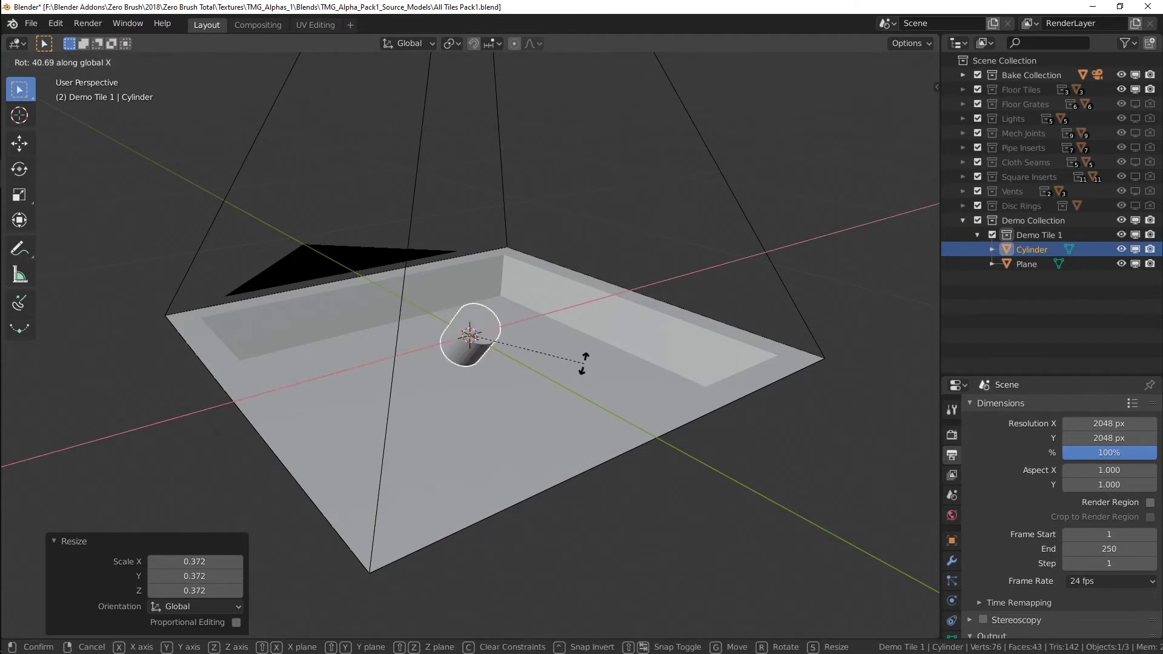
key(9)
key(0)
key(Return)
key(s)
key(y)
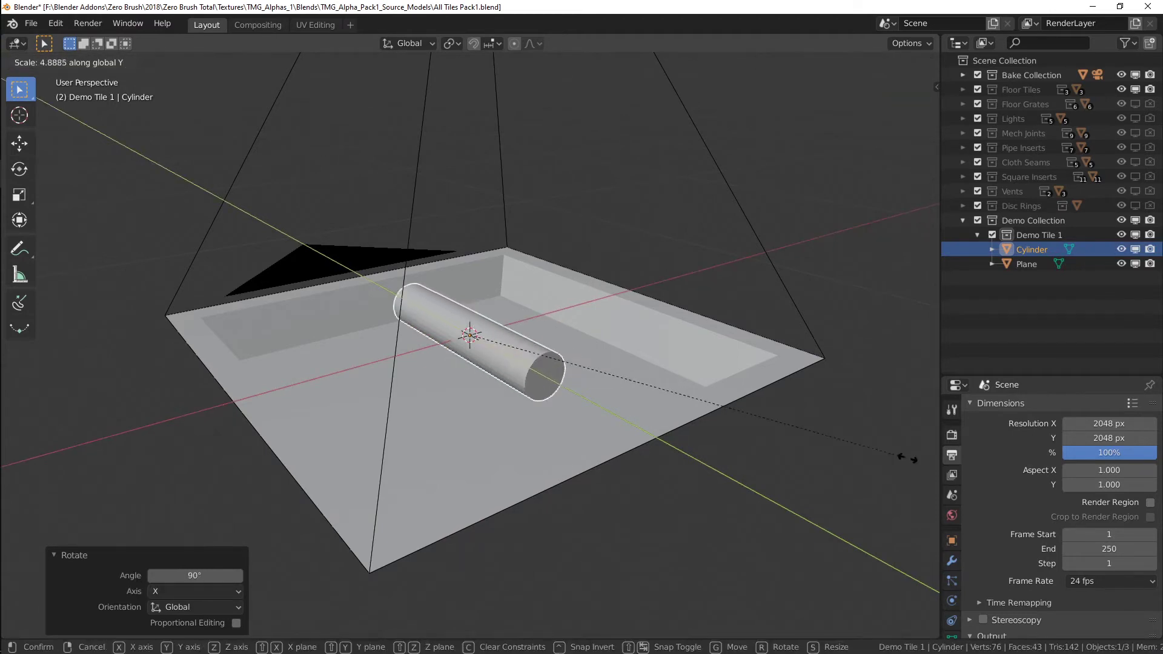
click(600, 296)
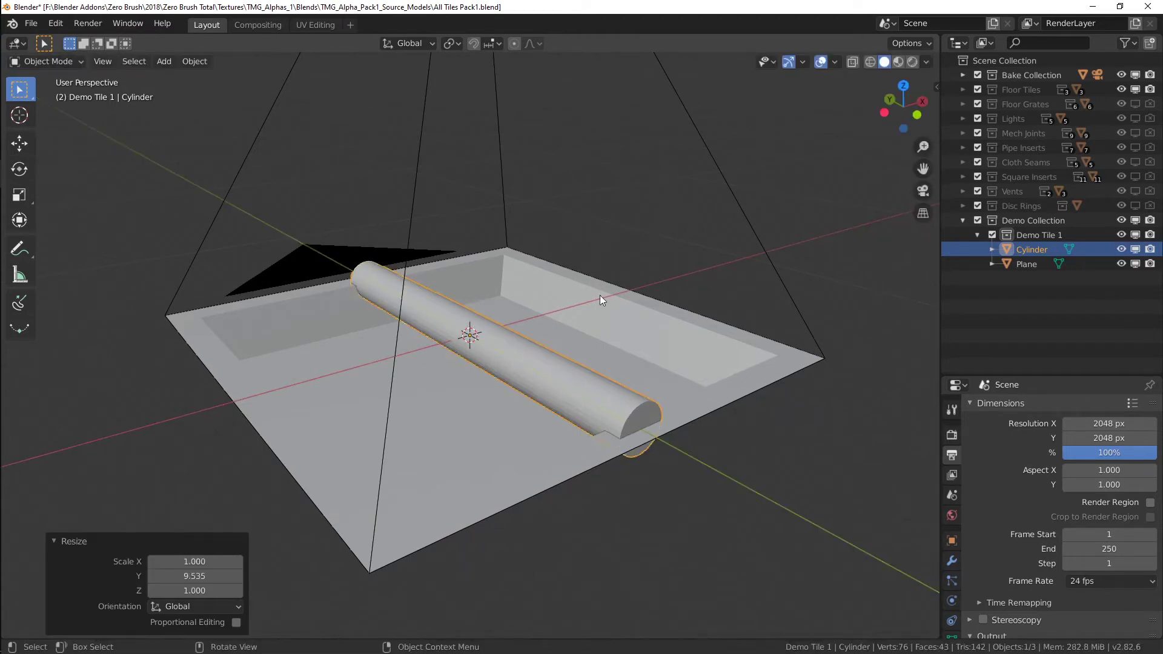
Lower the cylinder along Z by about 0.071 and thin it by scaling X and Z to about 0.777.
key(g)
key(z)
click(497, 369)
middle_drag(497, 370, 720, 345)
key(s)
key(shift+x)
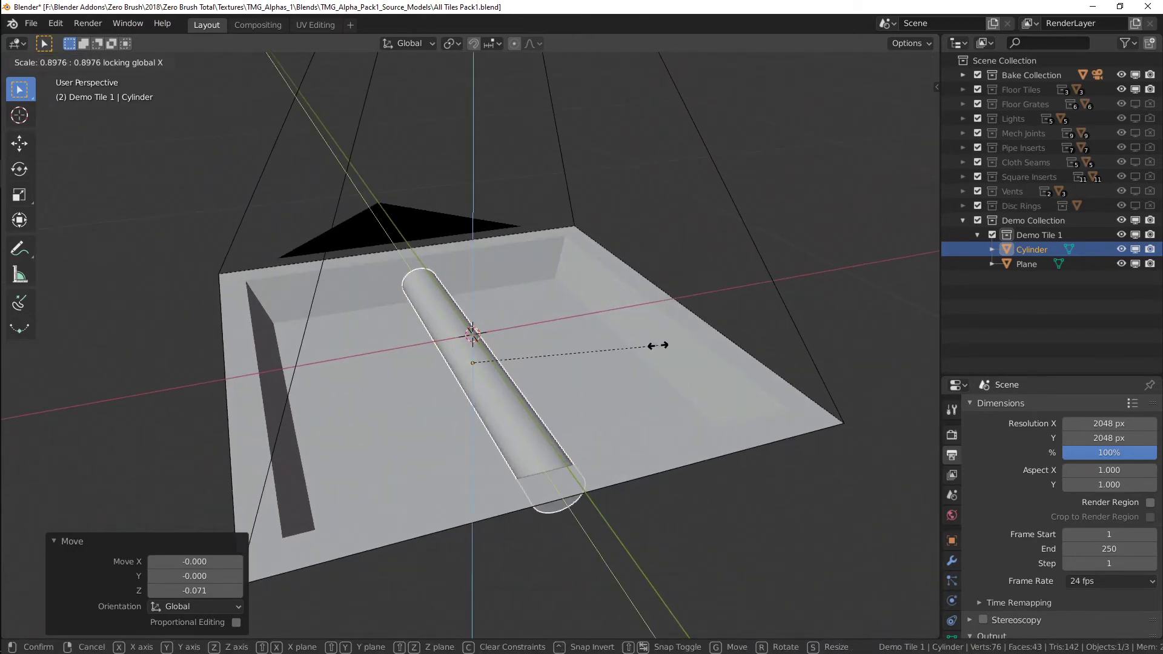
click(607, 337)
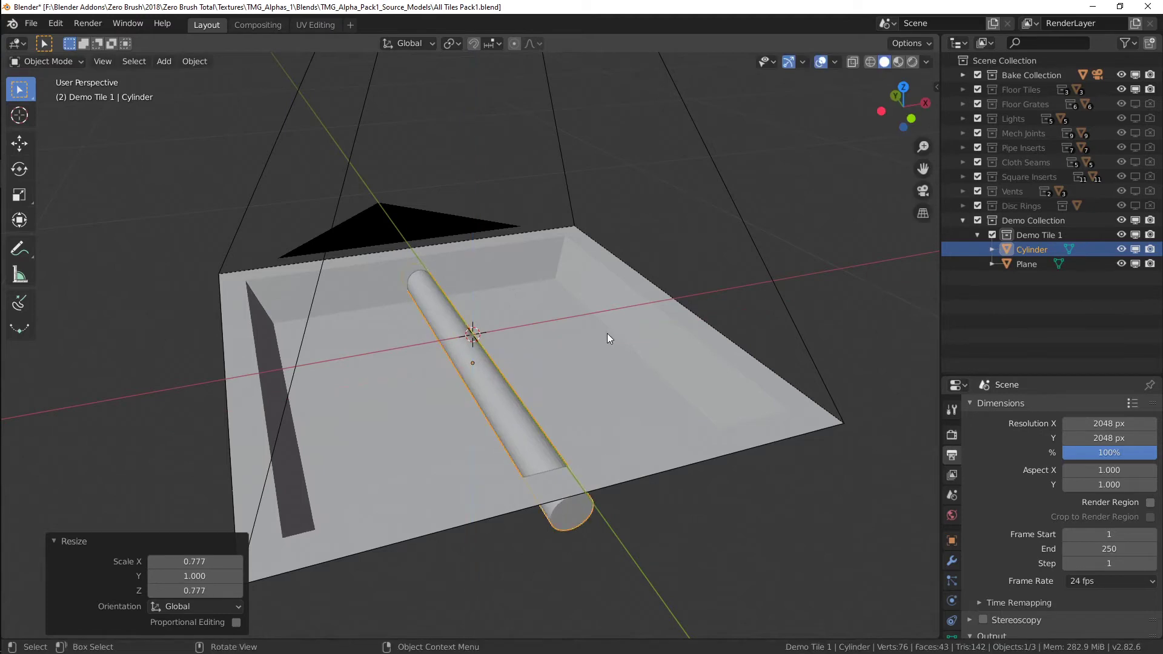
Shade the cylinder smooth and apply all of its transforms.
right_click(464, 365)
key(ctrl+a)
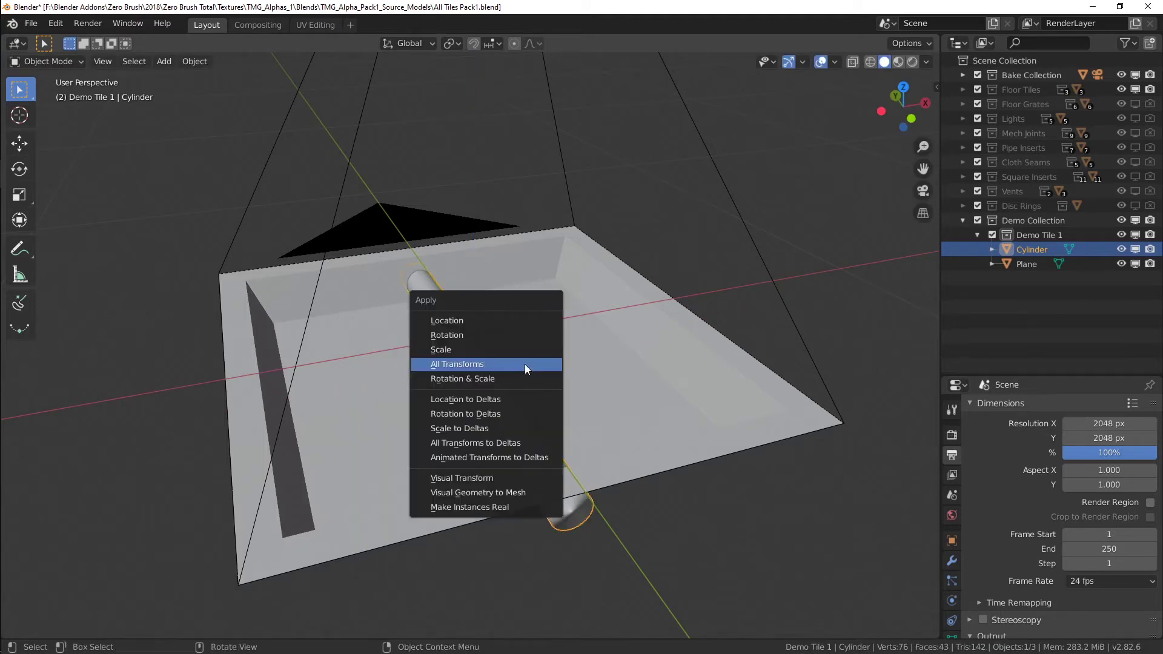
click(471, 362)
middle_drag(473, 364, 514, 366)
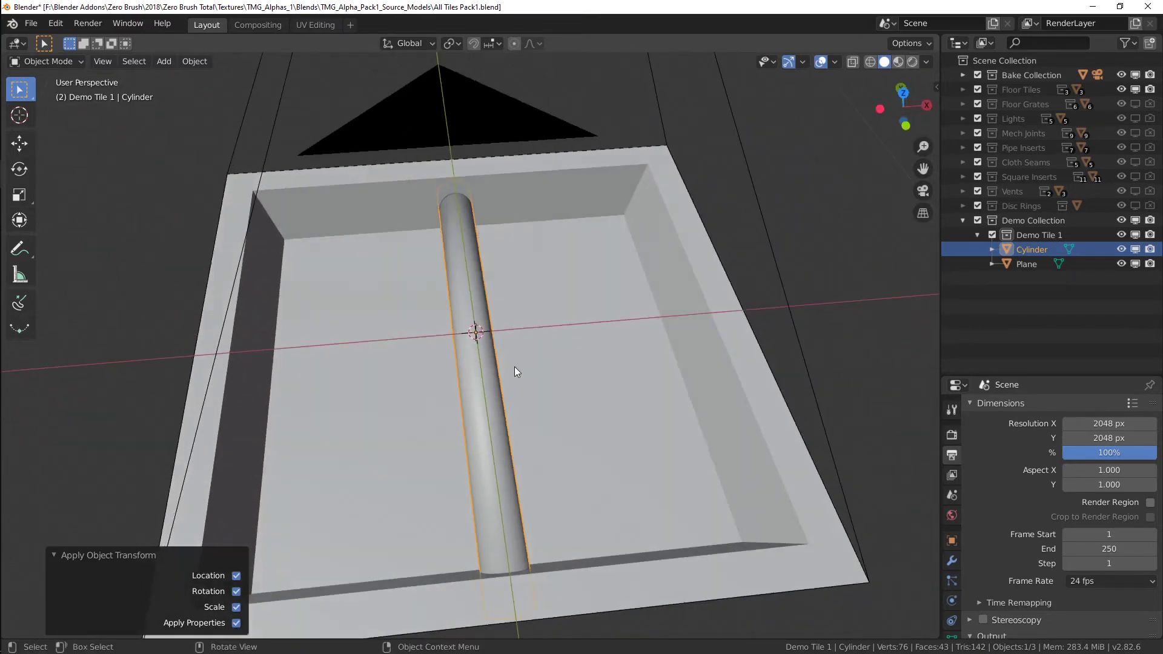
Add one centered loop cut around the cylinder and bevel it to a width of about 0.4 toward both ends.
key(Tab)
middle_drag(412, 377, 487, 351)
key(alt+a)
key(ctrl+r)
click(474, 349)
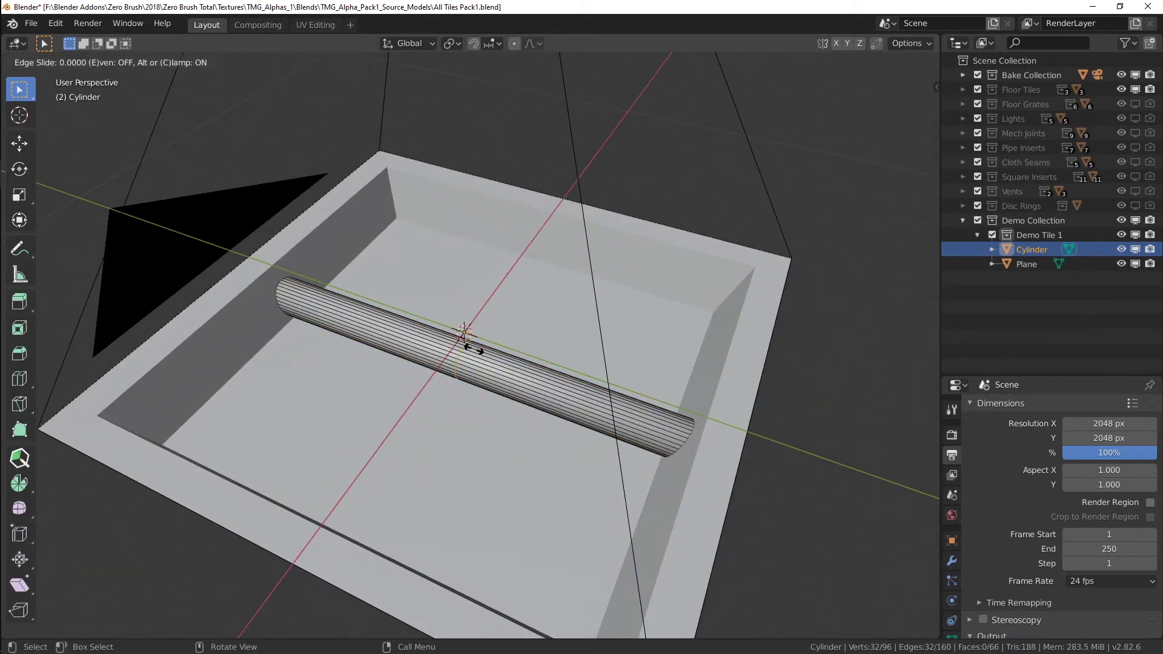
right_click(474, 349)
key(ctrl+b)
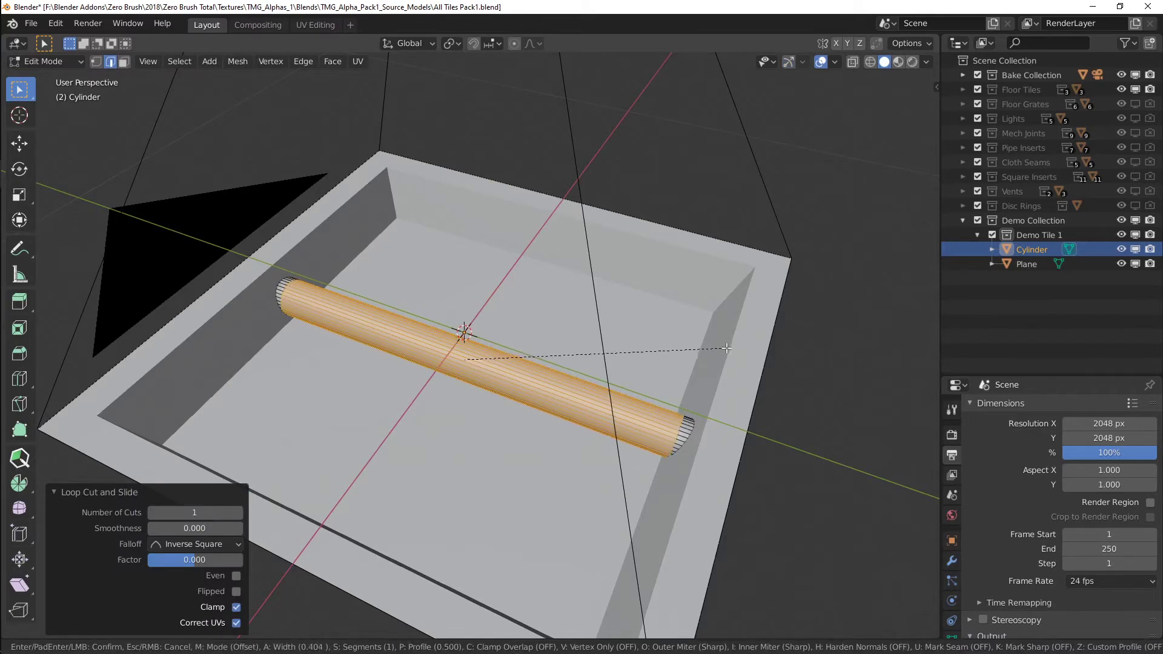
click(714, 347)
key(Tab)
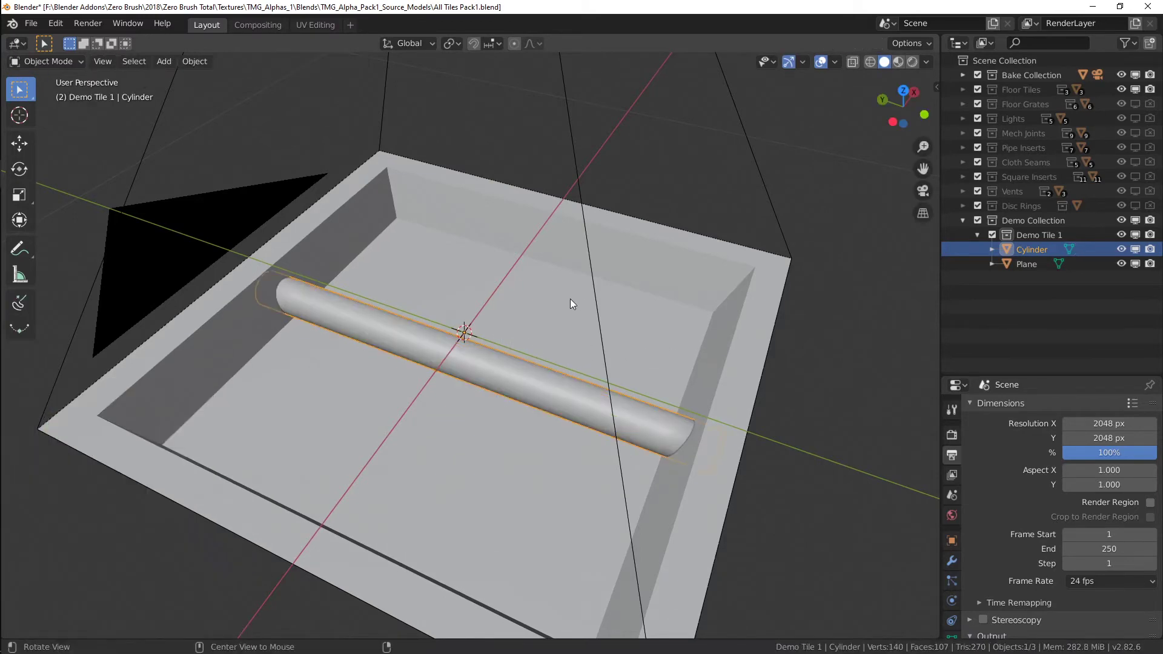
Render the tile in the Compositing workspace and examine the cylinder's shading in the maximized height map.
middle_drag(569, 299, 516, 385)
middle_drag(516, 385, 510, 354)
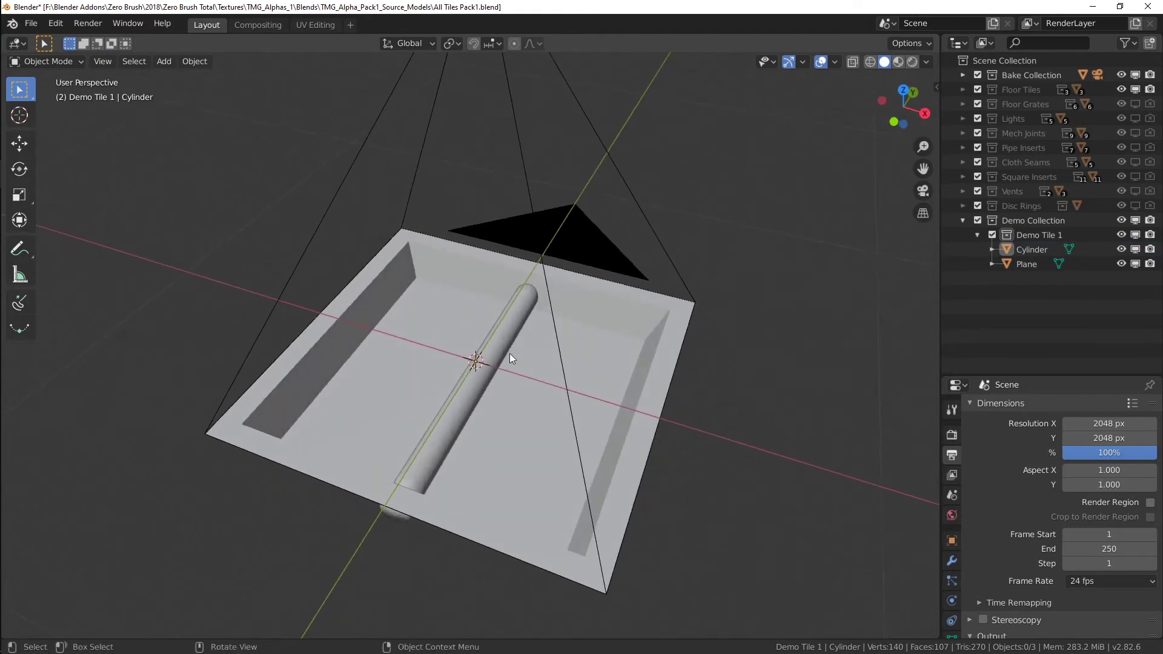
click(257, 27)
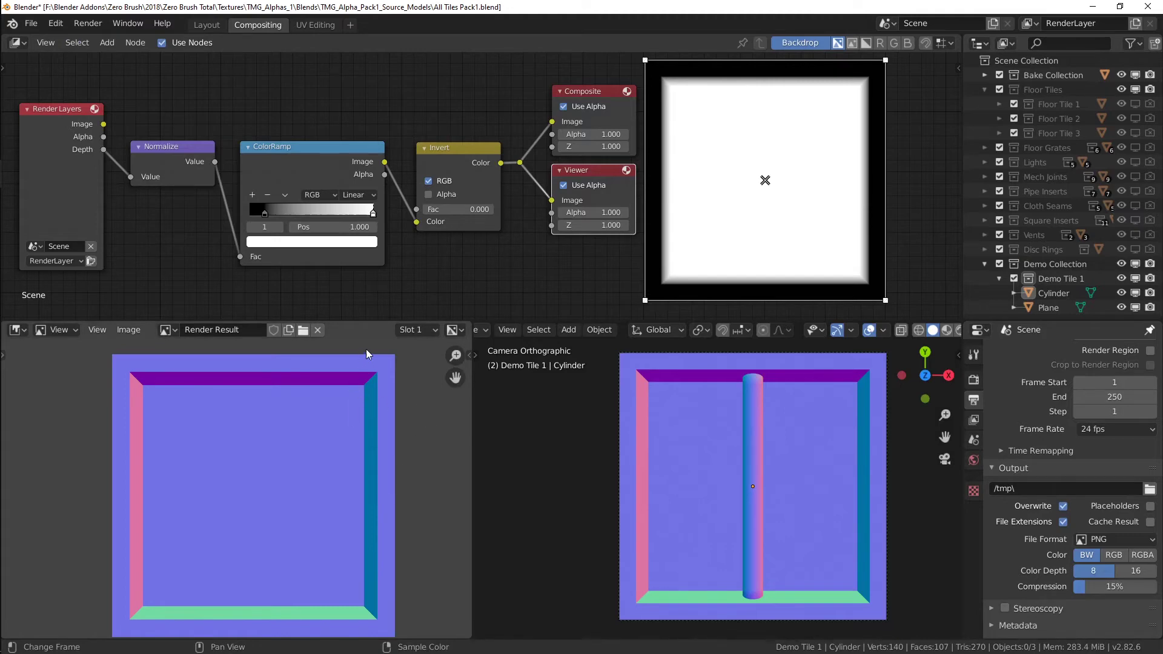
key(F12)
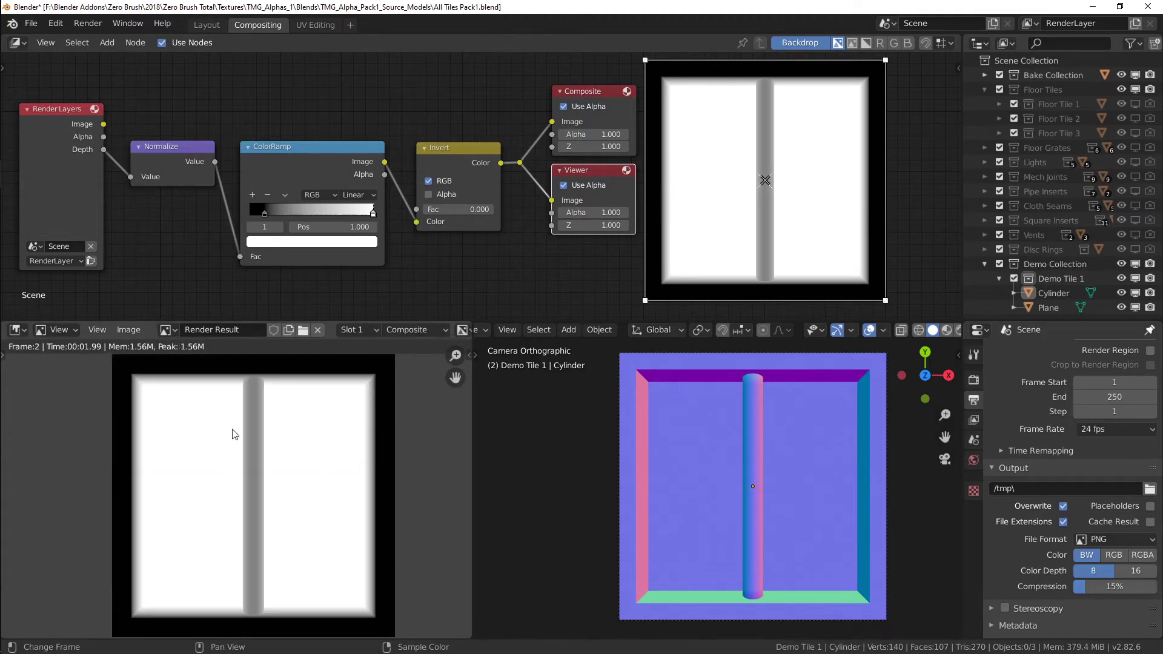
scroll(270, 471, up, 2)
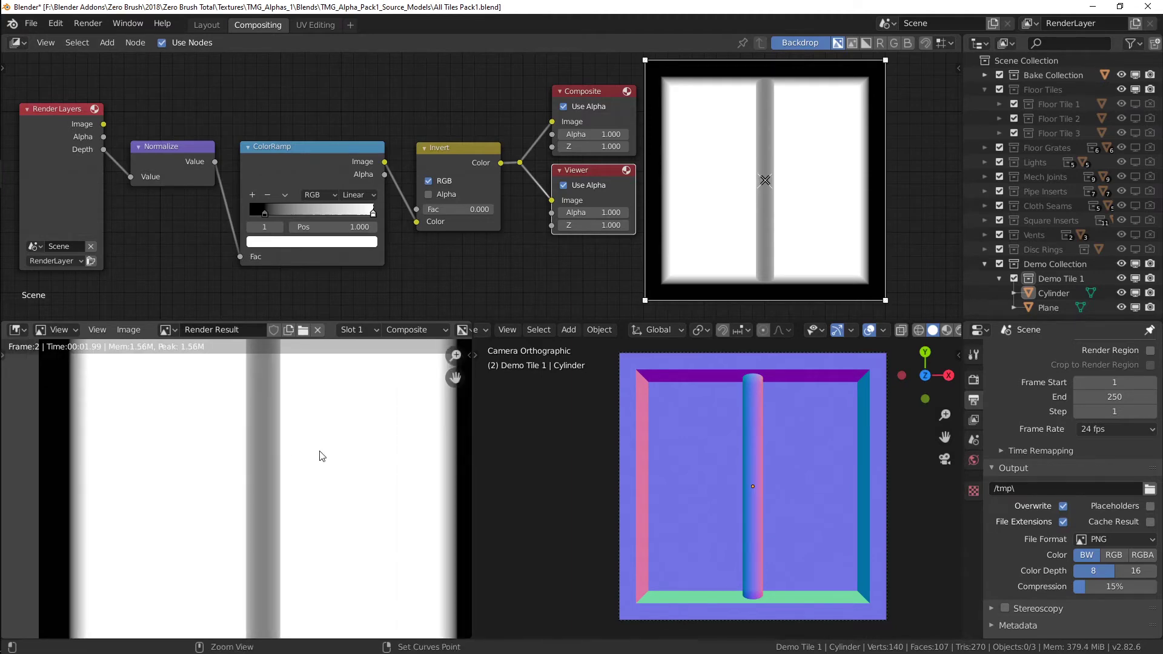
key(ctrl+space)
ctrl+middle_drag(569, 335, 504, 227)
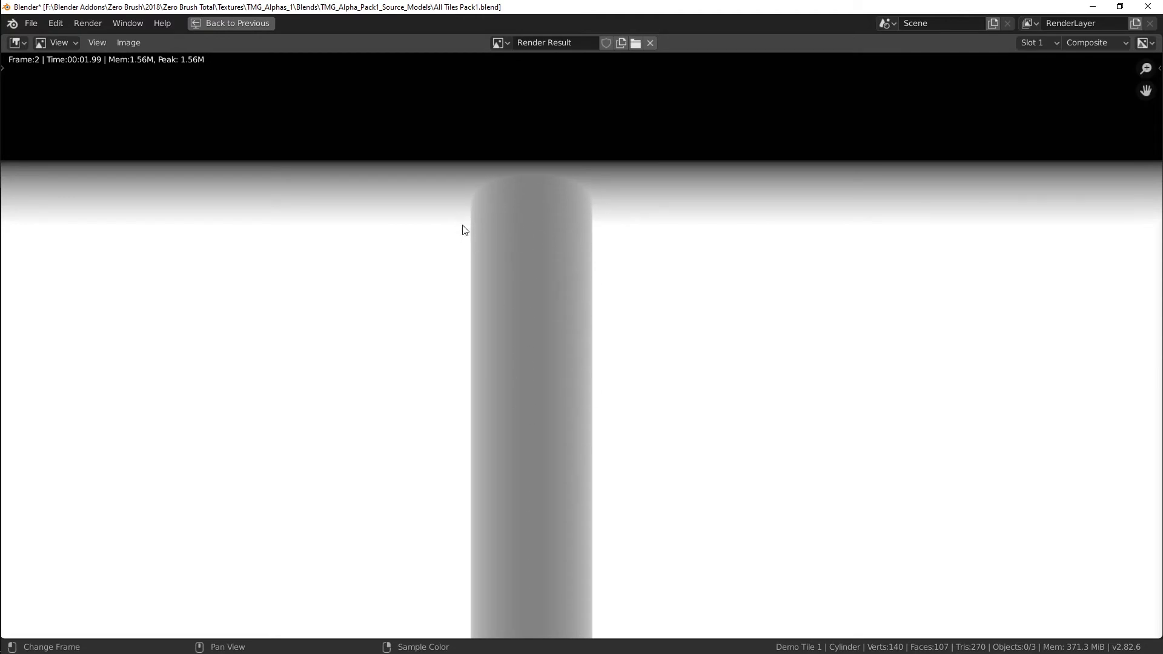
ctrl+middle_drag(693, 246, 552, 295)
key(Escape)
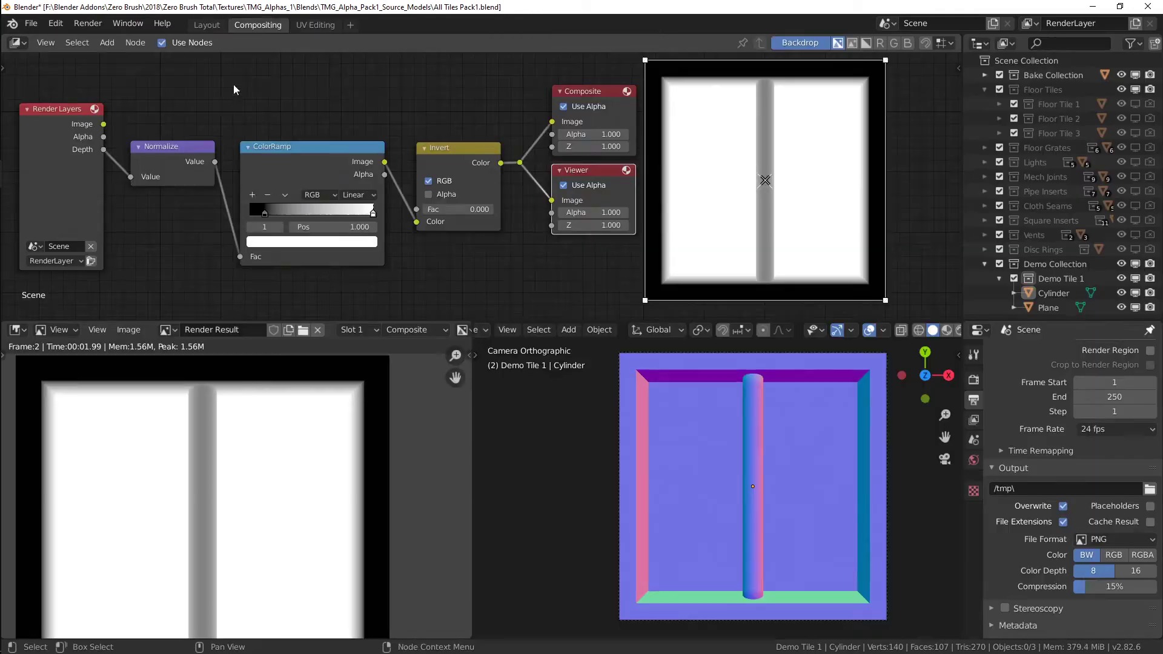
Return to the Layout workspace and raise the cylinder along Z by about 0.032 toward the tile's rim.
click(198, 28)
click(448, 394)
scroll(497, 376, up, 4)
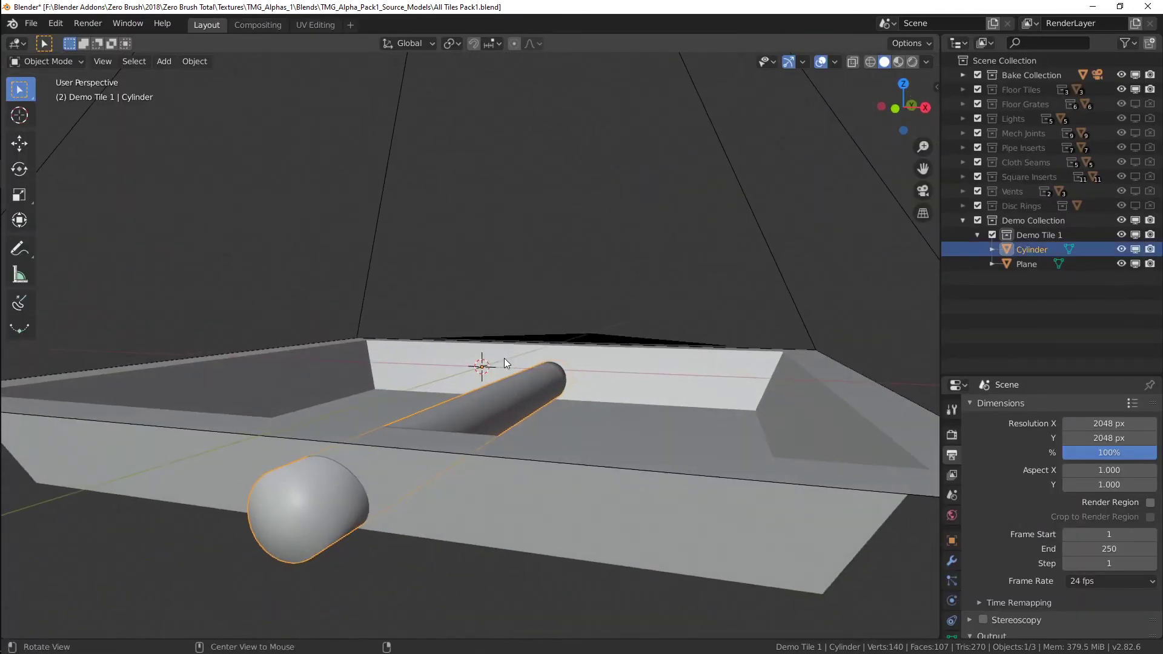
key(g)
key(z)
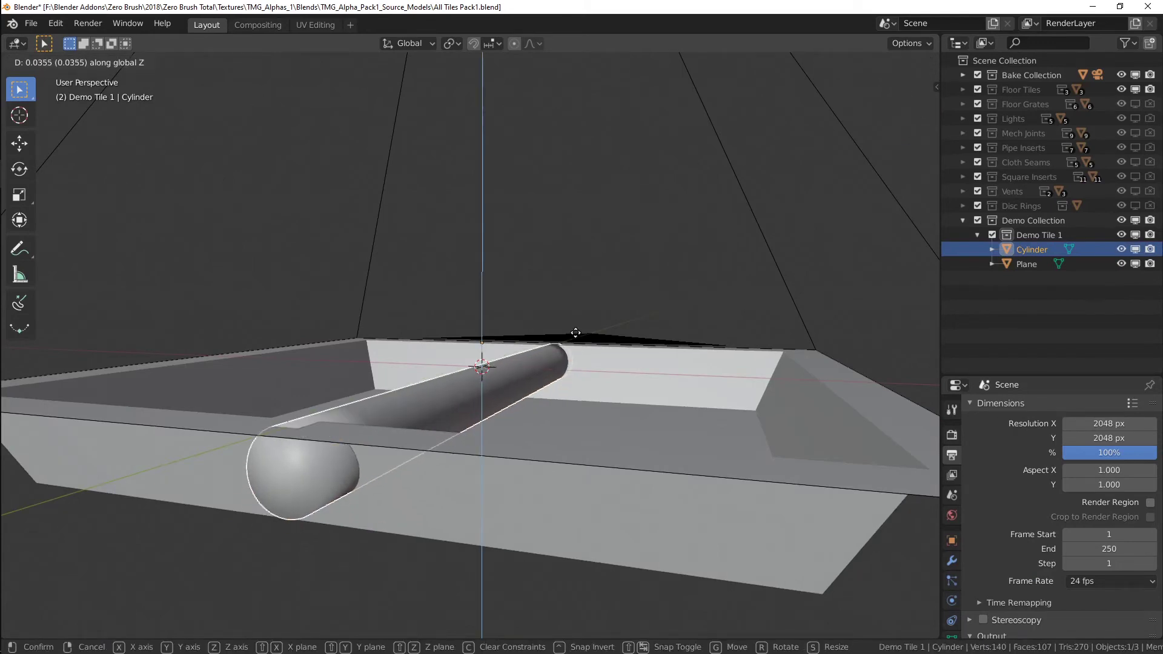
click(575, 335)
Nudge the cylinder up a further 0.001 or so along Z to line its top up with the tile's rim.
scroll(427, 415, up, 3)
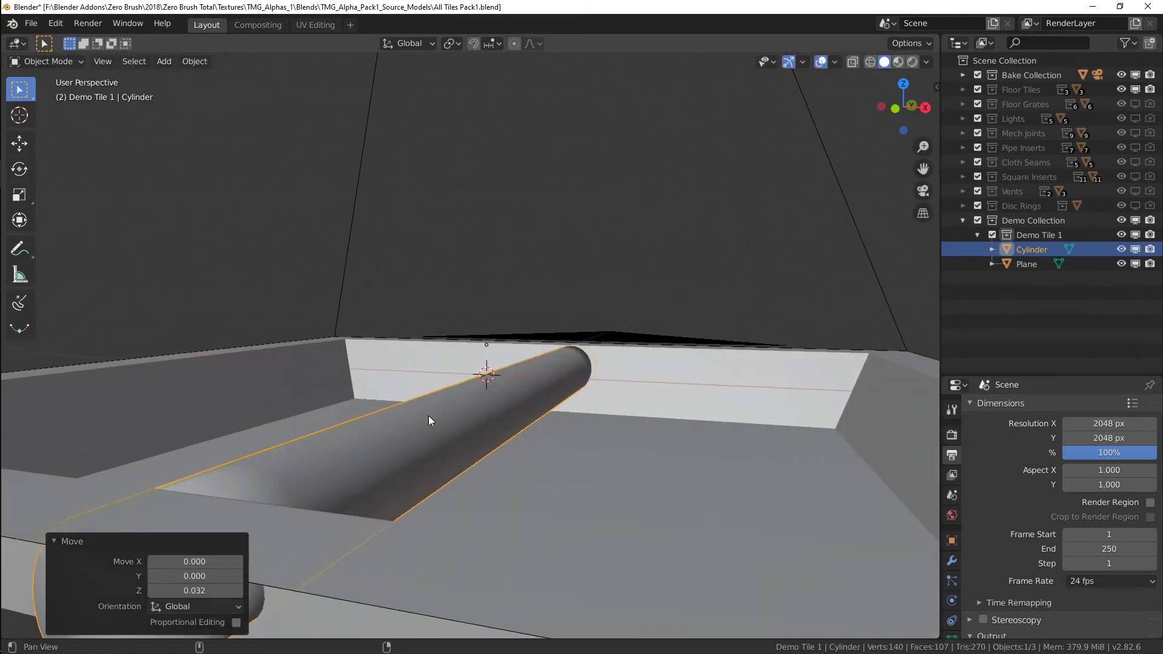
scroll(463, 412, down, 1)
scroll(419, 418, up, 2)
scroll(421, 422, down, 1)
key(g)
key(z)
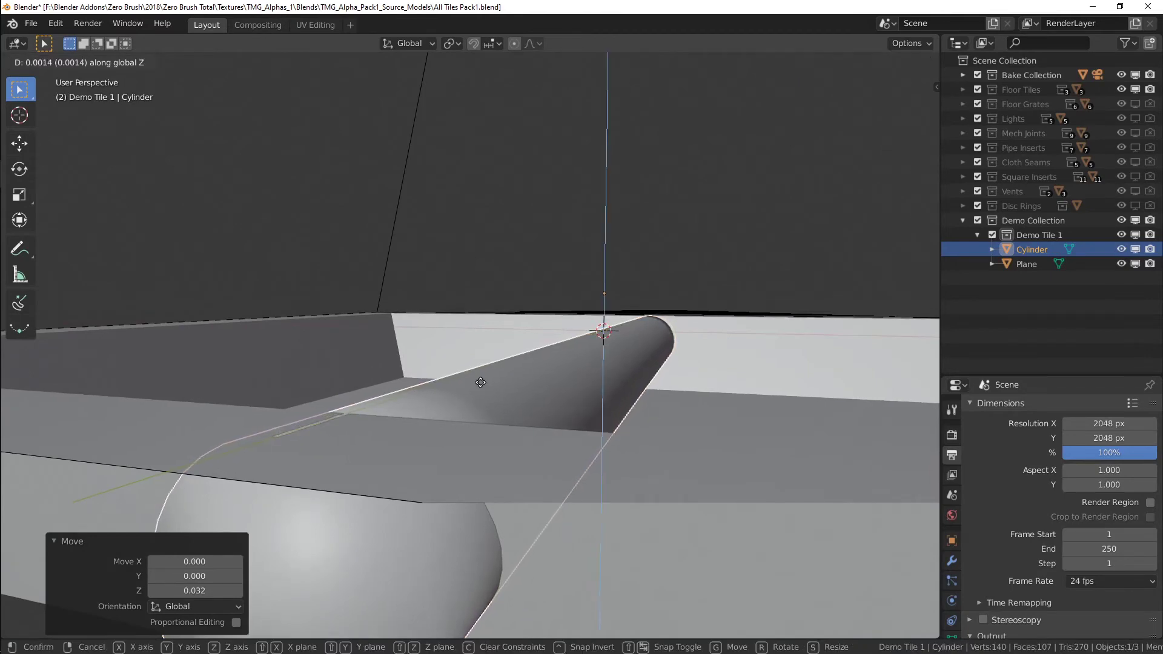
click(479, 384)
scroll(550, 256, down, 6)
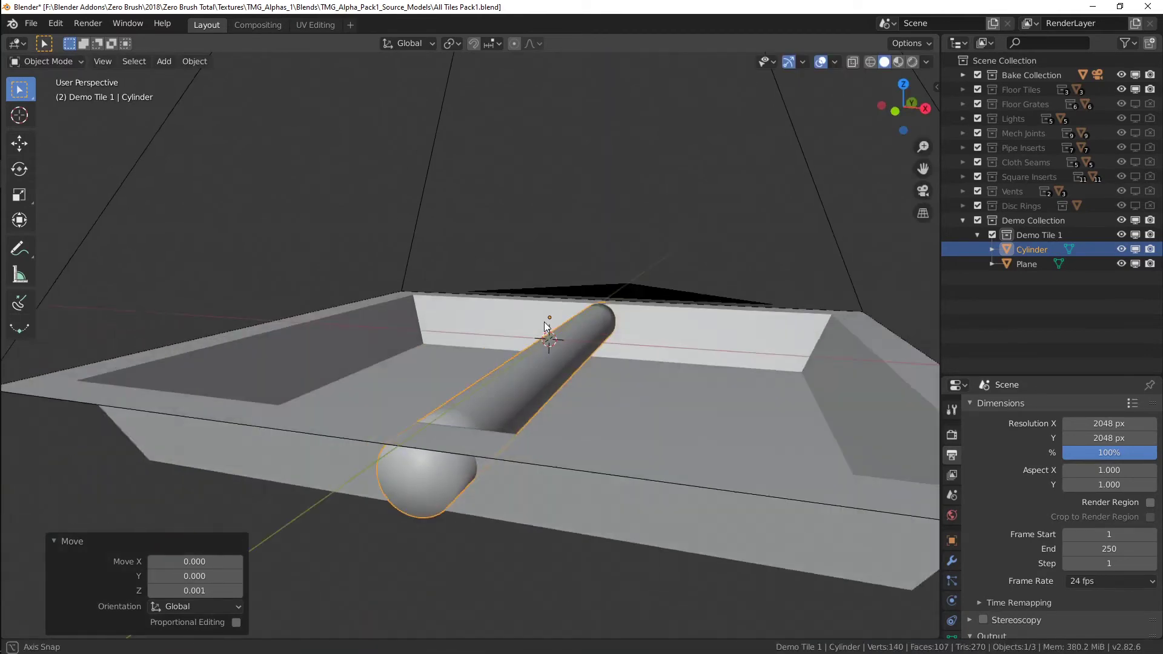
click(377, 151)
Render the height map again in the Compositing workspace and examine where the raised cylinder meets the tile's rim.
click(251, 26)
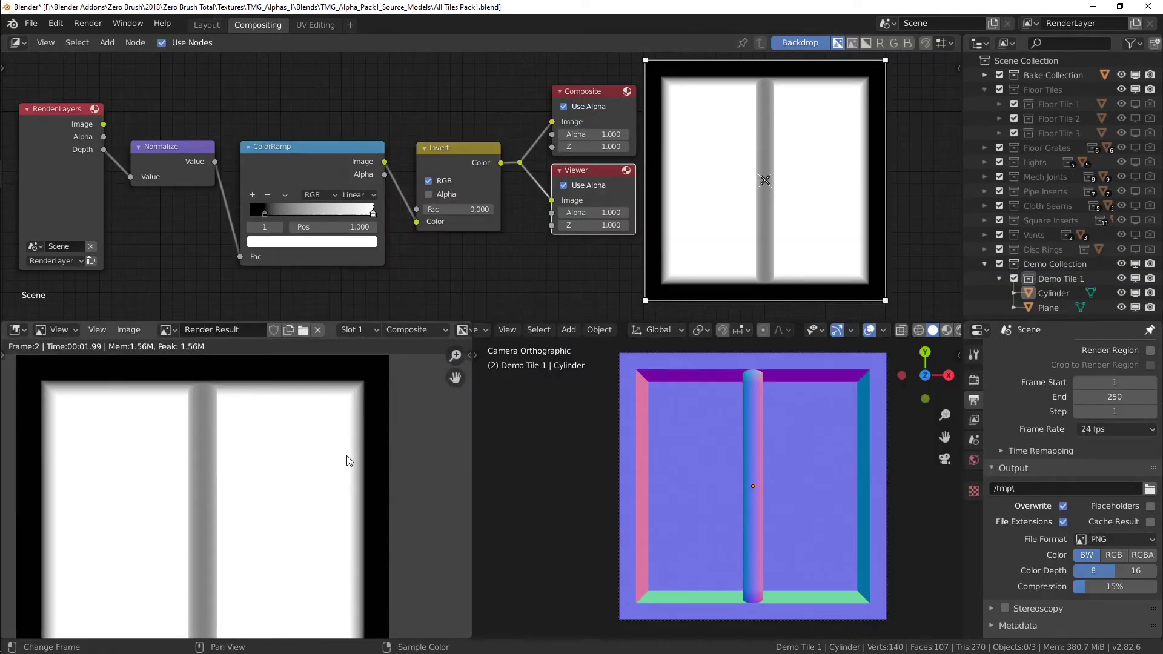
key(F12)
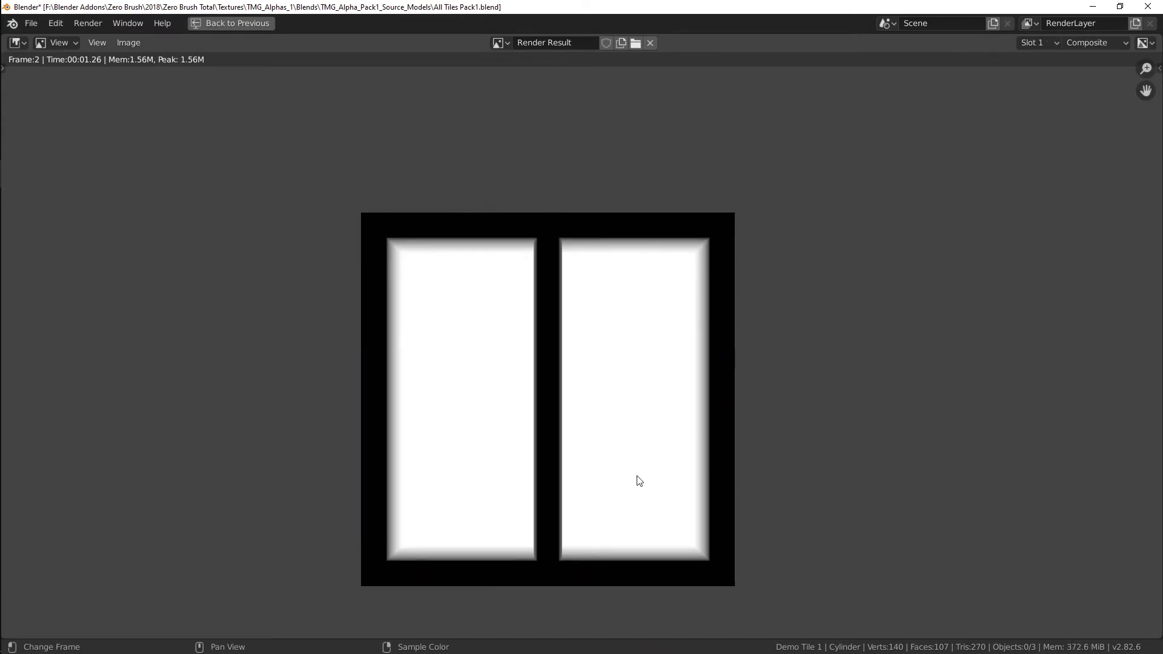
ctrl+middle_drag(635, 481, 626, 241)
middle_drag(521, 280, 641, 223)
middle_drag(641, 222, 582, 324)
ctrl+middle_drag(545, 433, 683, 285)
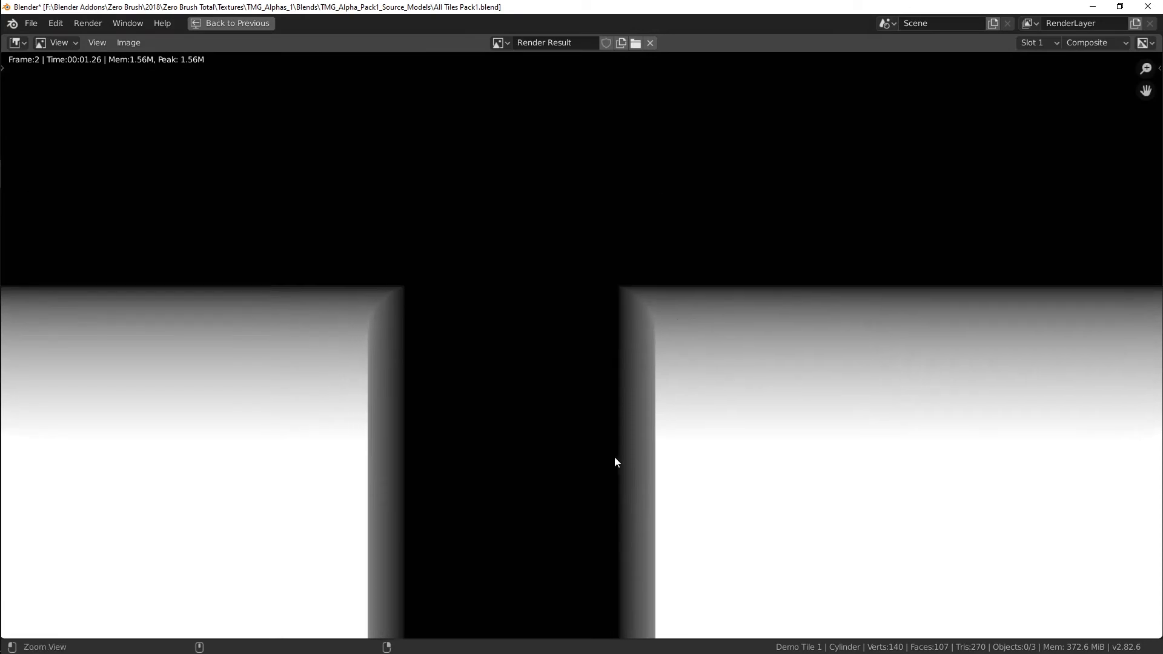
ctrl+middle_drag(614, 456, 654, 355)
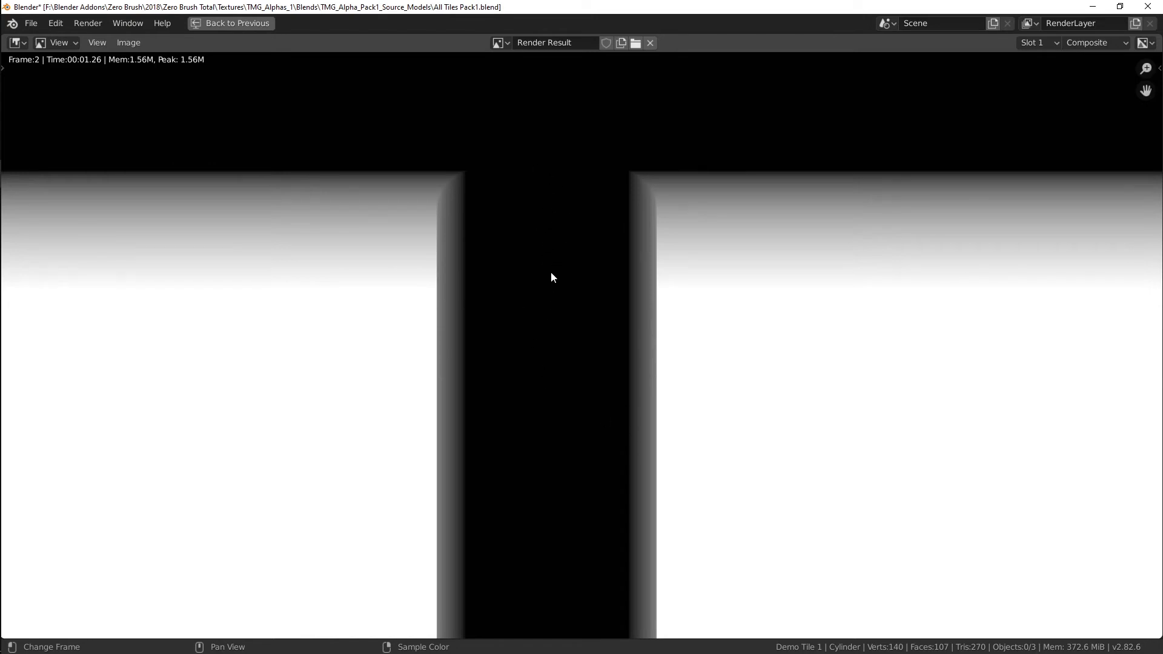
Return to the Layout workspace and lower the whole cylinder mesh along Z by about 0.01.
scroll(663, 279, down, 2)
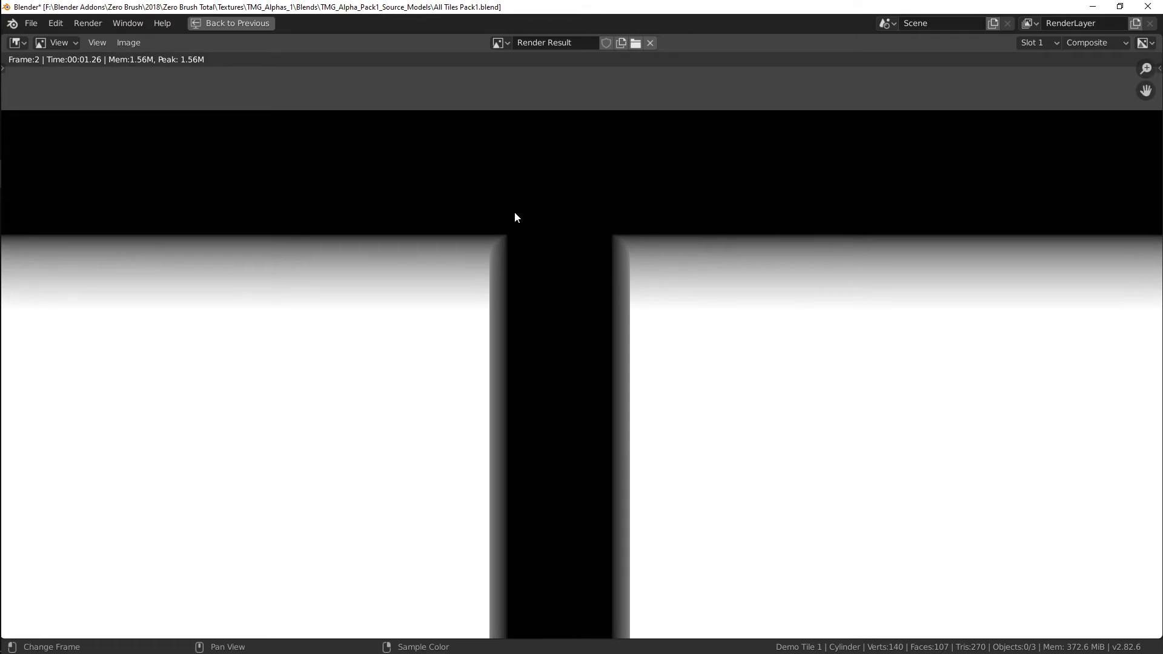
key(Escape)
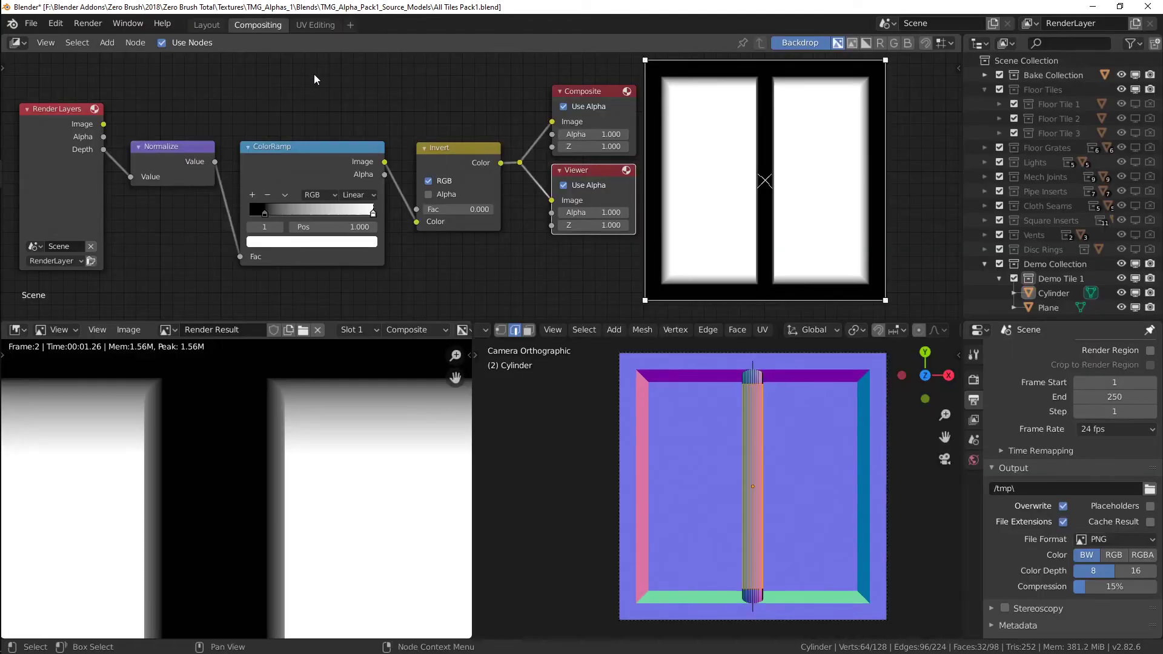
click(207, 25)
scroll(496, 303, up, 2)
key(a)
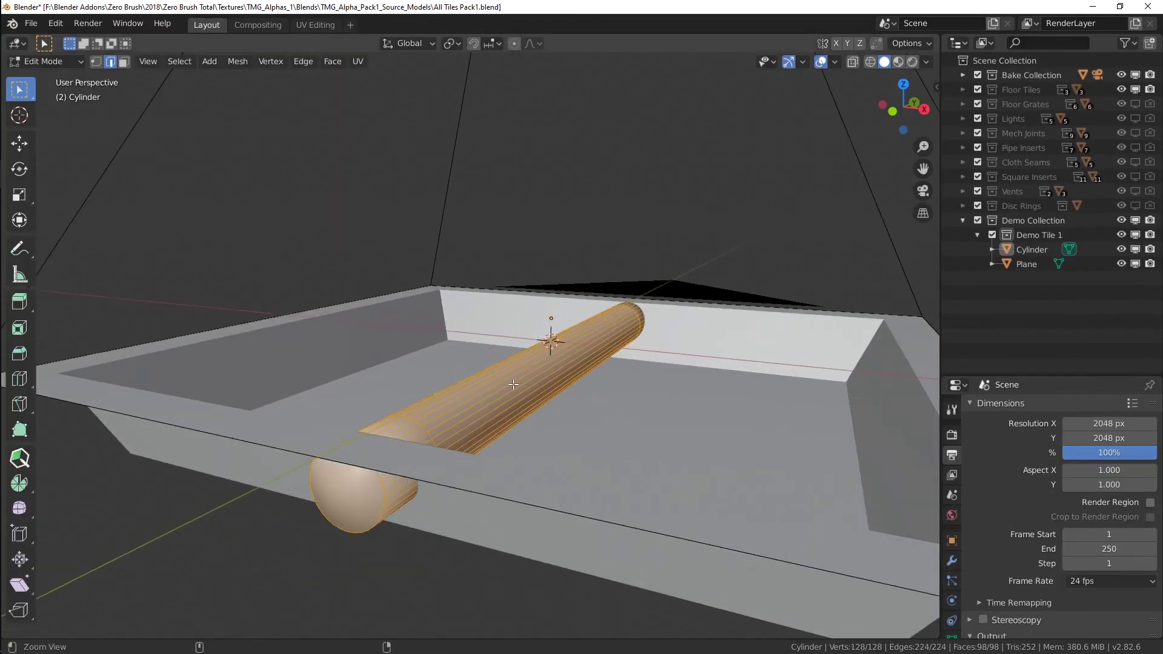
scroll(549, 328, up, 5)
middle_drag(549, 328, 553, 324)
key(g)
key(z)
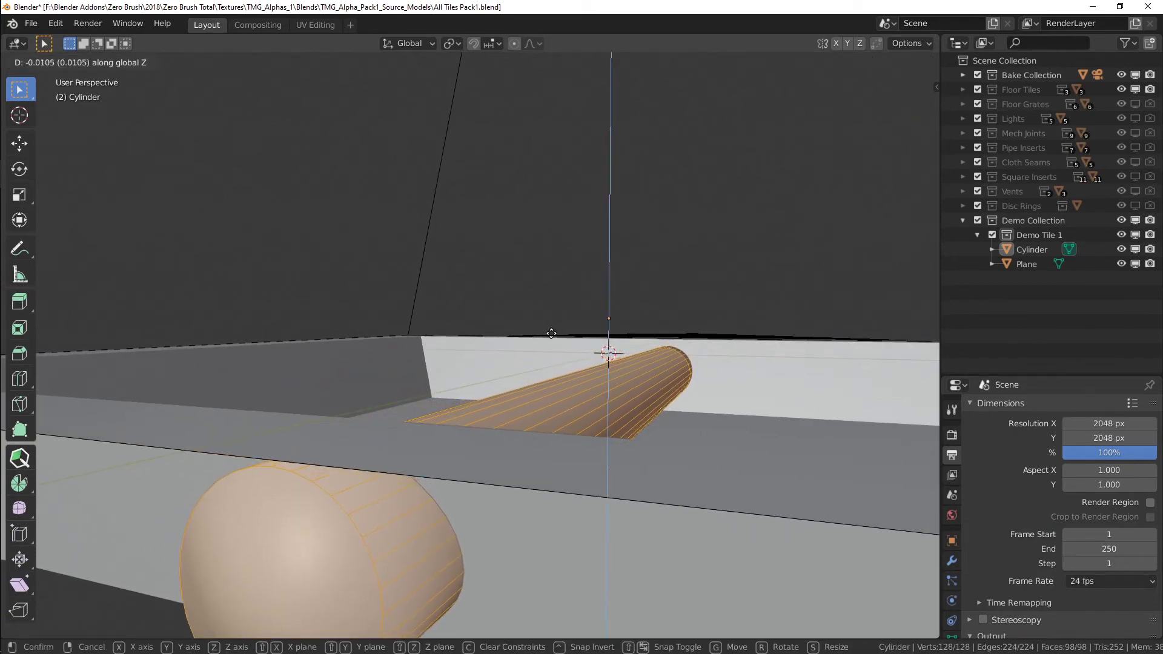
click(552, 330)
key(Tab)
scroll(626, 207, down, 4)
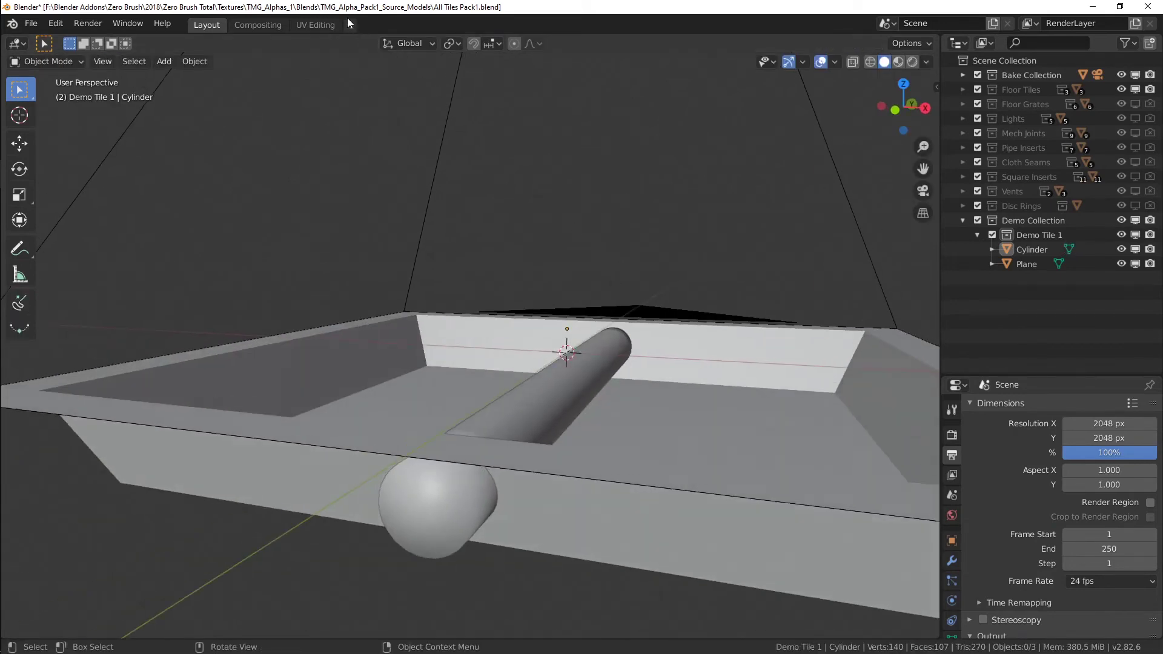
Render the height map in the Compositing workspace and examine the lowered cylinder's shading near the tile's rim.
click(258, 25)
key(ctrl+space)
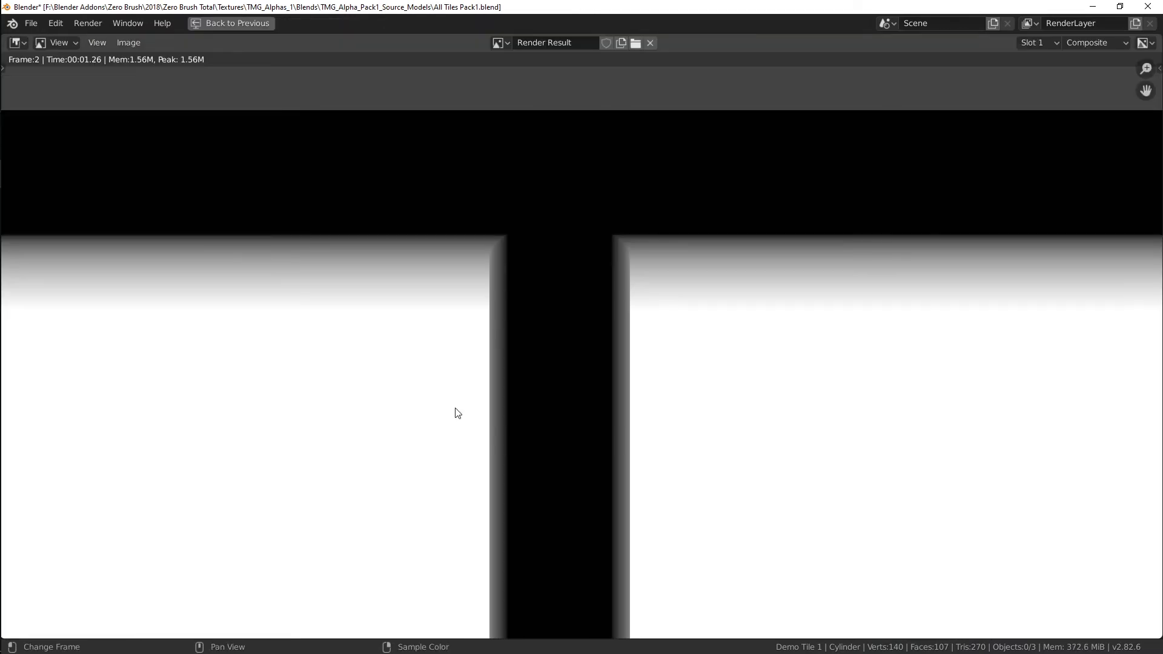
scroll(630, 346, down, 1)
key(F12)
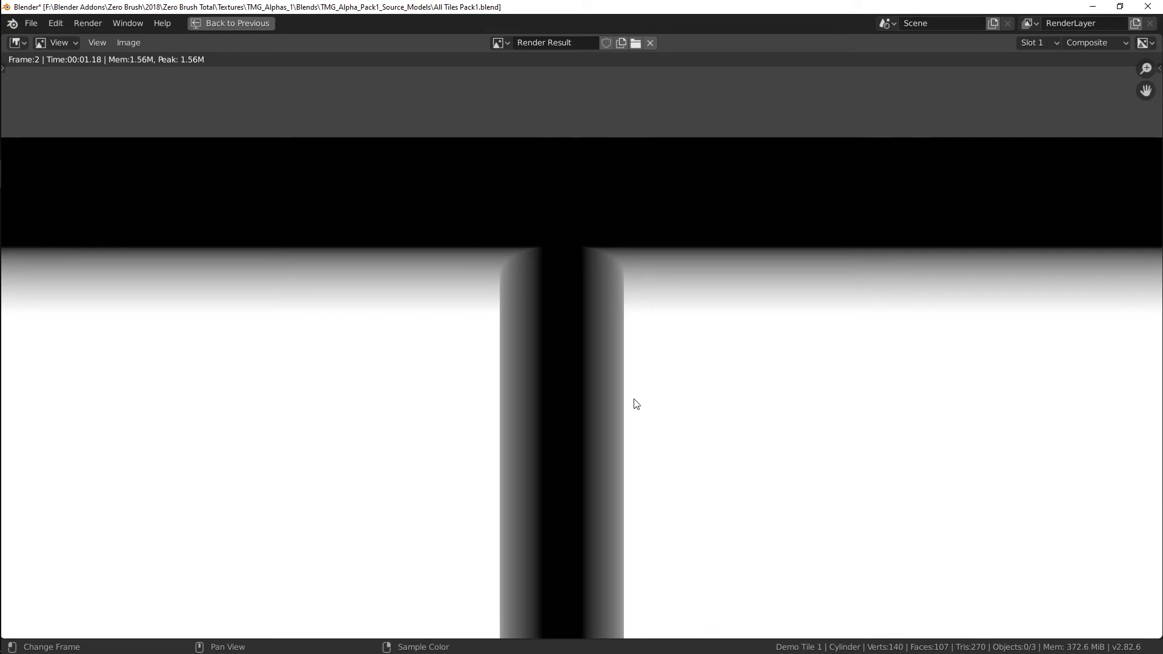
ctrl+middle_drag(632, 380, 653, 178)
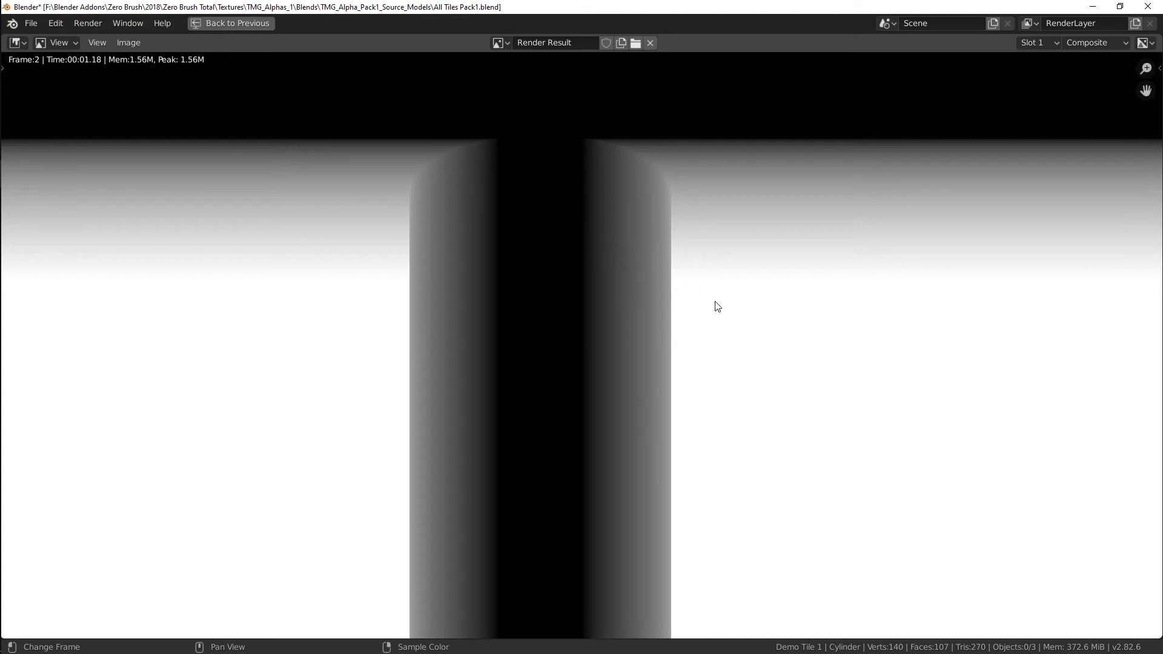
key(ctrl+space)
Back in the Layout workspace, lower the cylinder mesh a further 0.01 or so along Z, below the tile's rim.
click(206, 24)
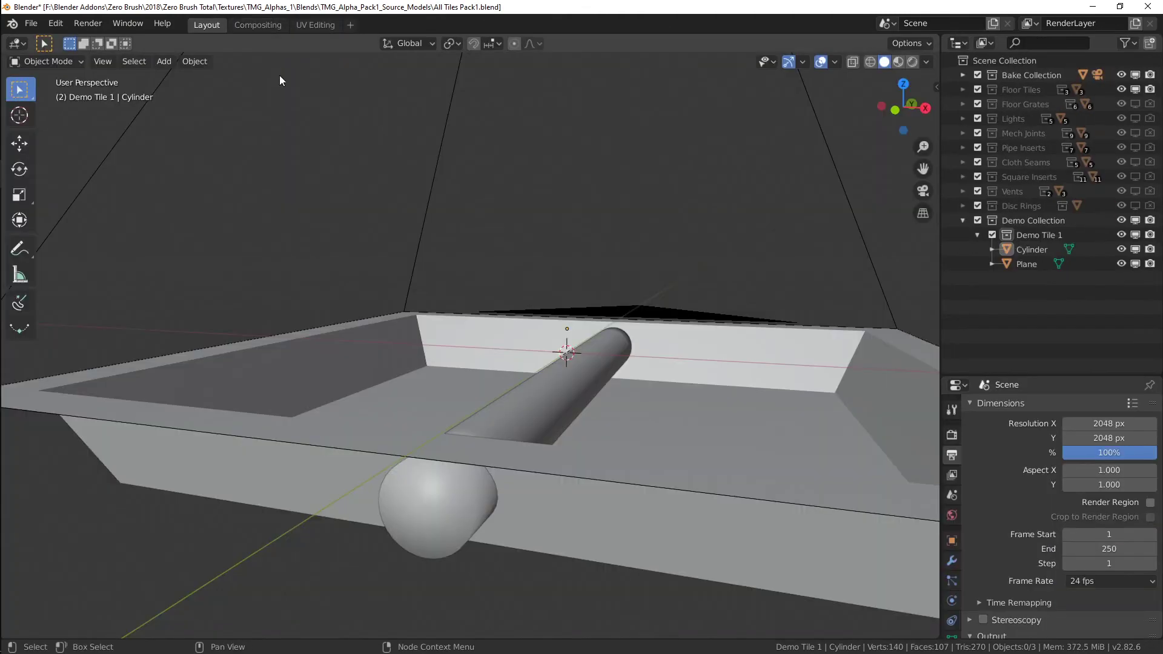
key(Tab)
key(g)
key(z)
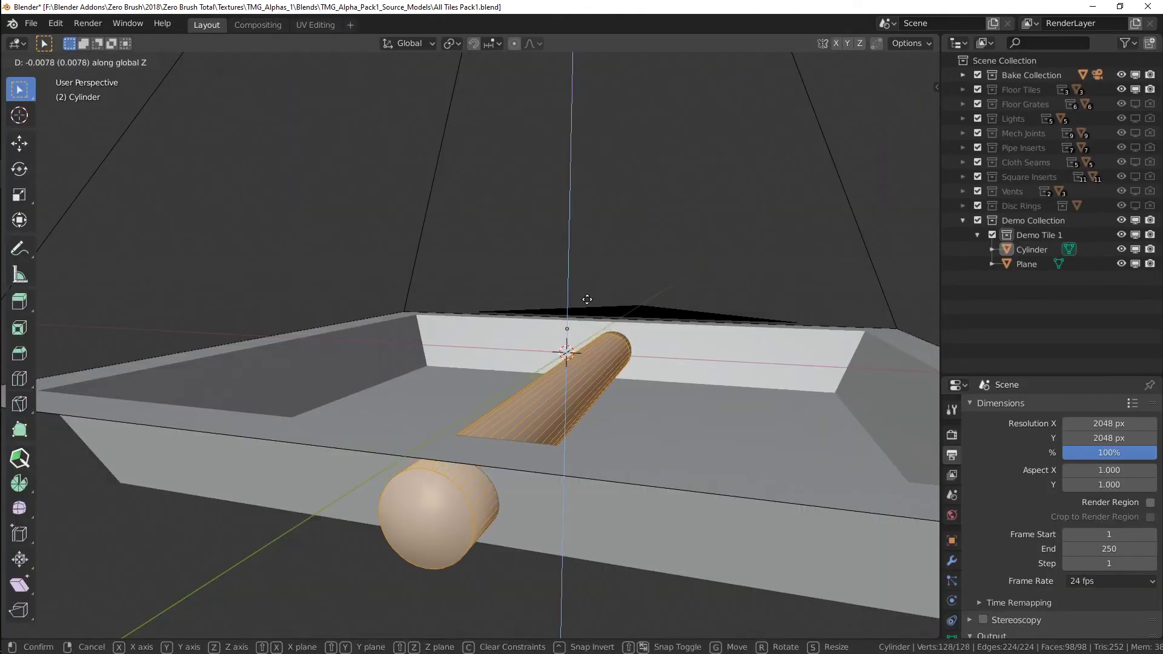
click(587, 304)
key(Tab)
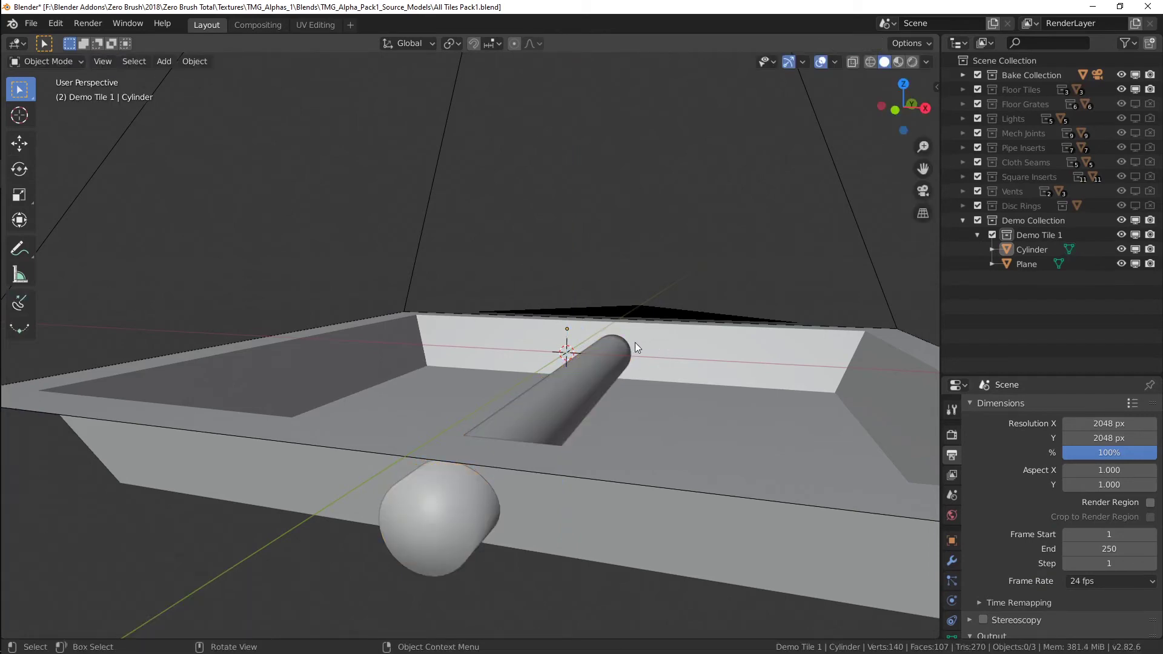
Re-render in the Compositing workspace and examine the cylinder's end and the whole height map before returning to the Layout workspace.
click(257, 25)
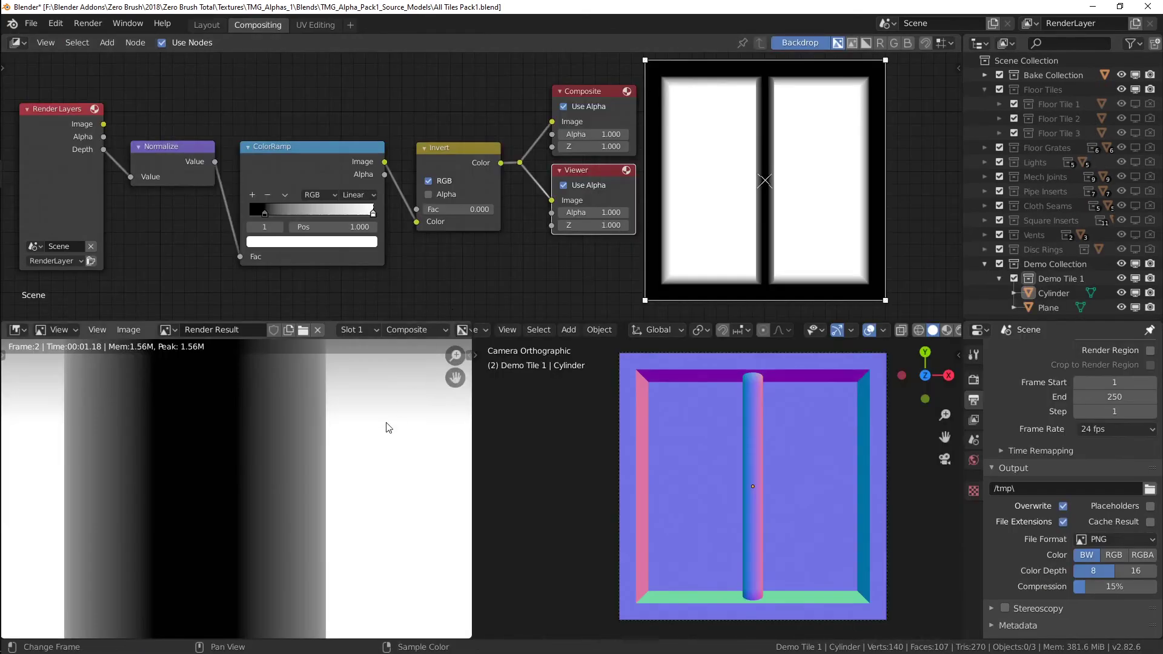
key(F12)
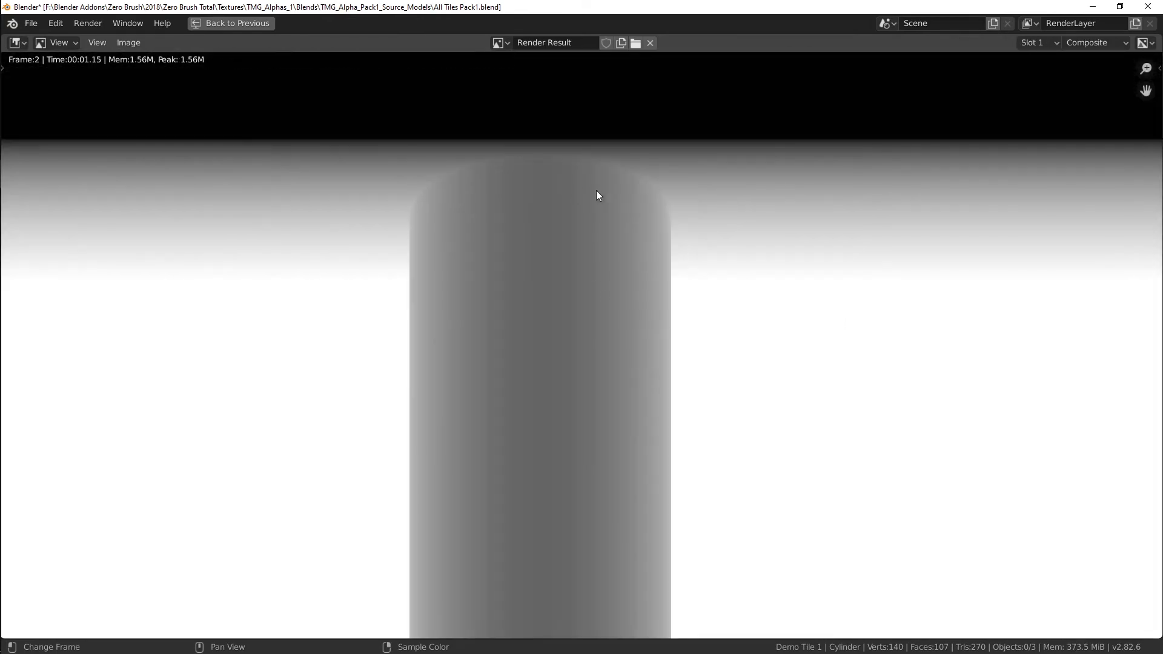
scroll(596, 190, up, 4)
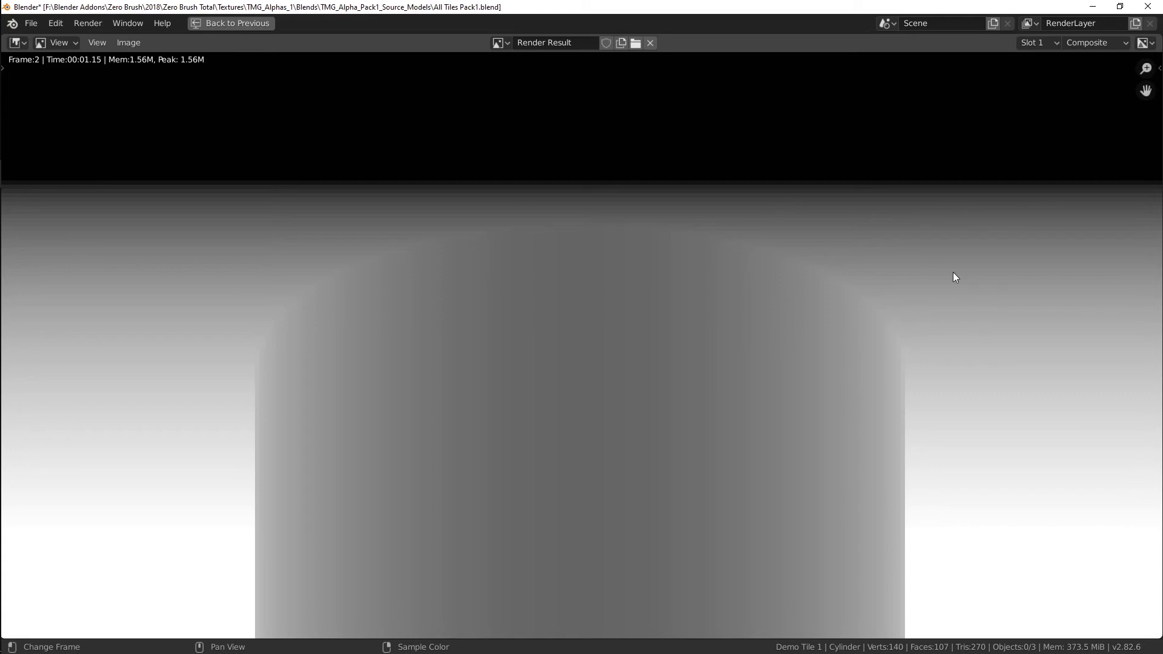
scroll(826, 258, down, 10)
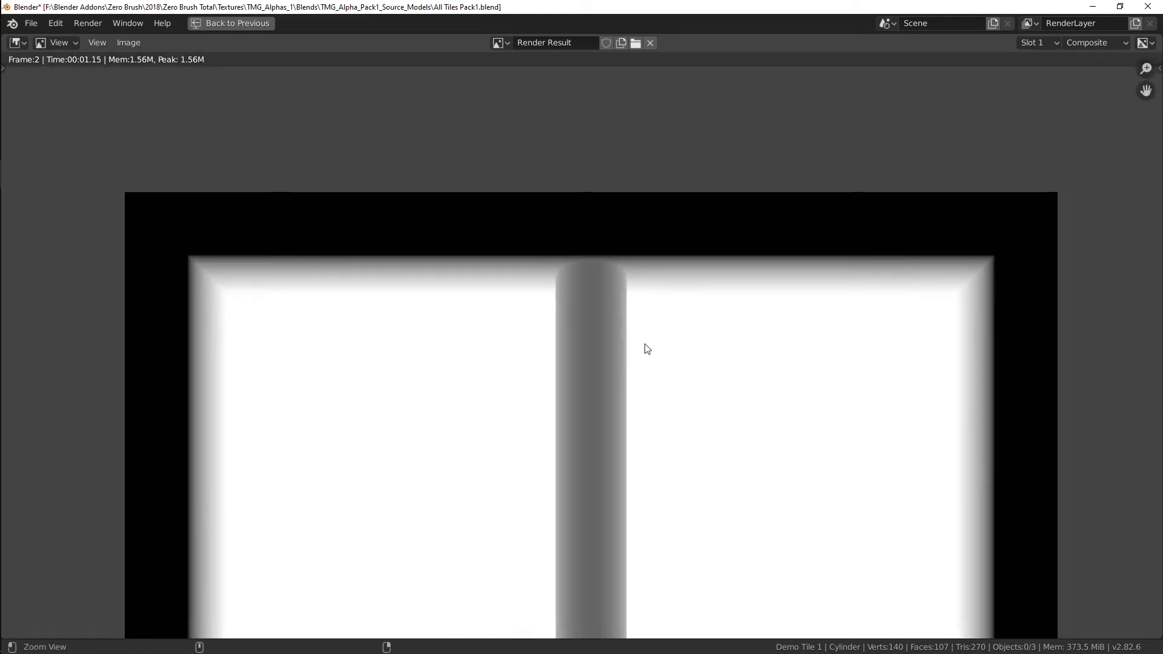
alt+drag(644, 375, 641, 256)
ctrl+alt+drag(636, 309, 633, 362)
alt+drag(635, 321, 609, 285)
alt+drag(602, 274, 596, 190)
ctrl+alt+drag(593, 250, 592, 297)
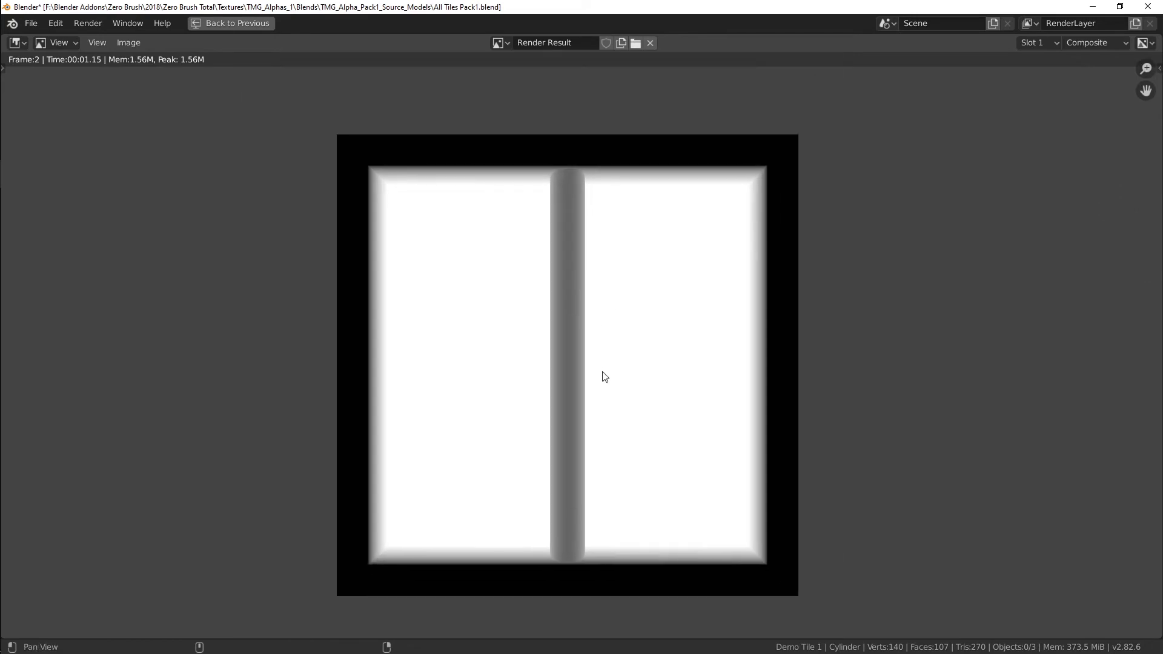
key(ctrl+space)
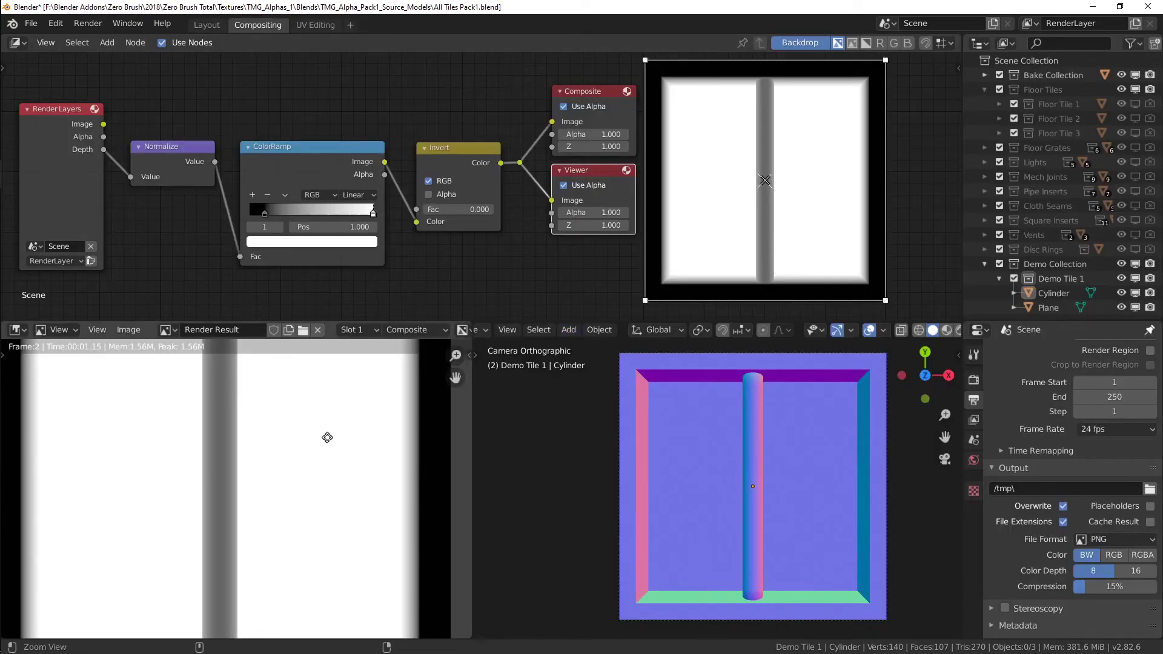
ctrl+alt+drag(325, 437, 335, 478)
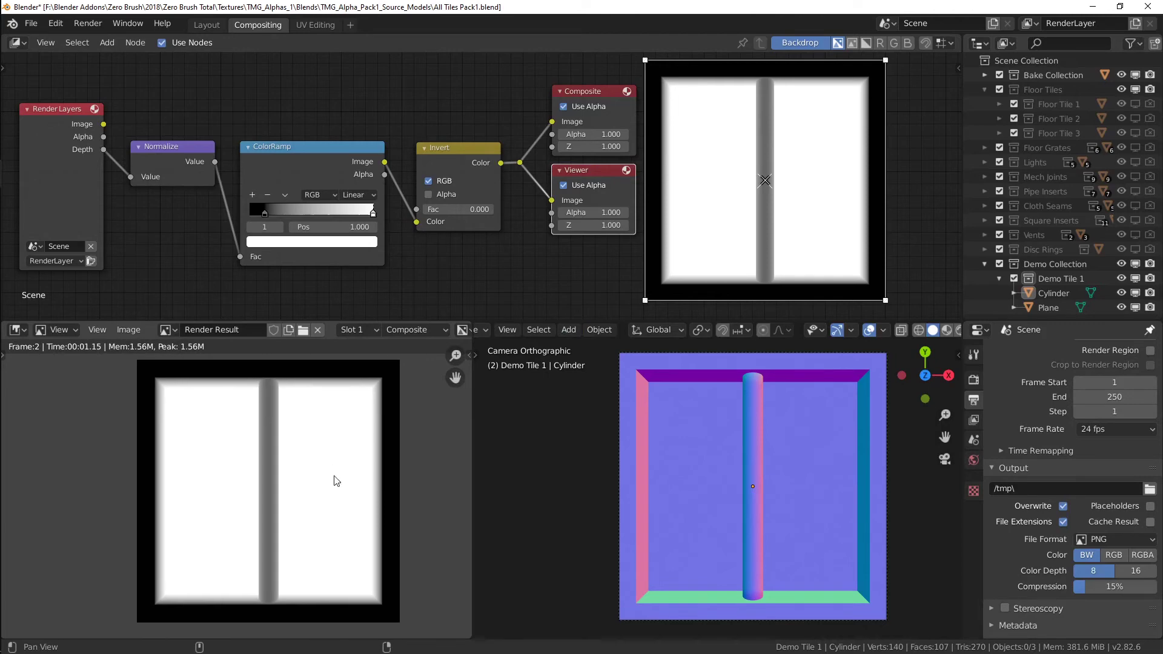
click(207, 24)
middle_drag(652, 286, 637, 343)
click(685, 351)
key(Tab)
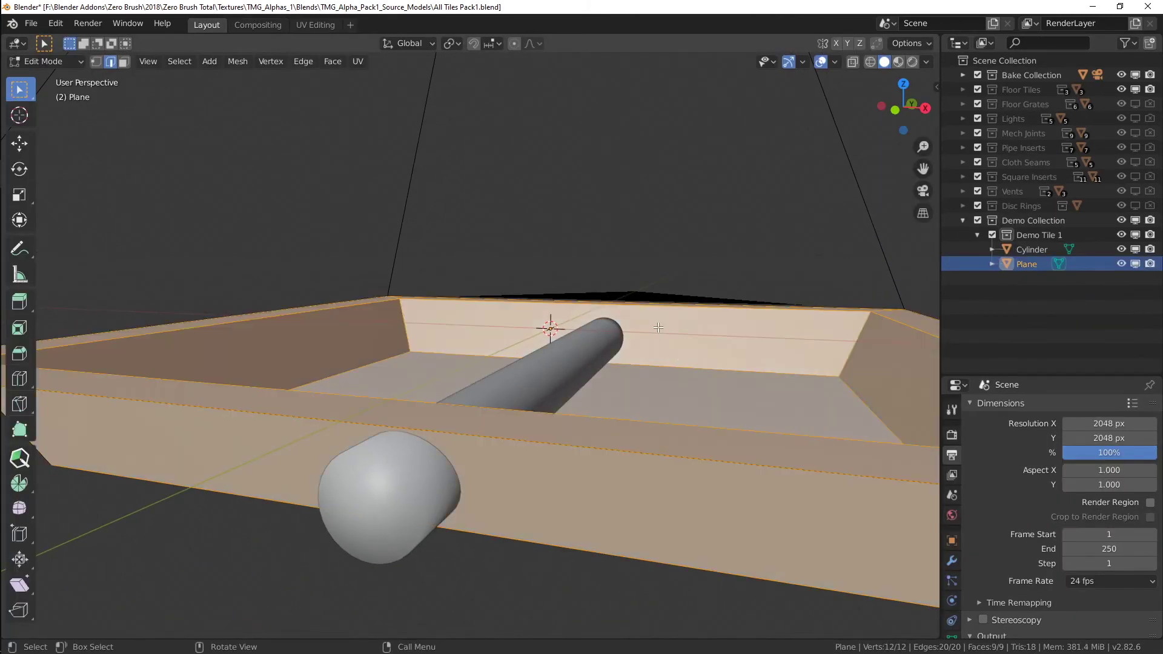
key(g)
key(z)
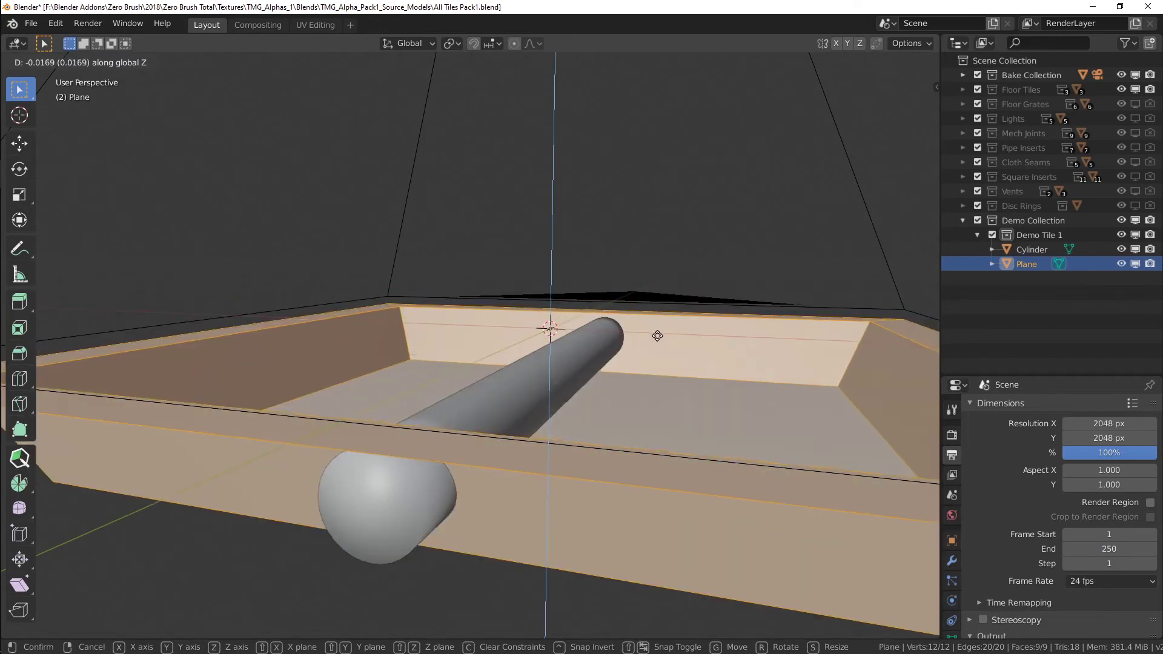
right_click(661, 322)
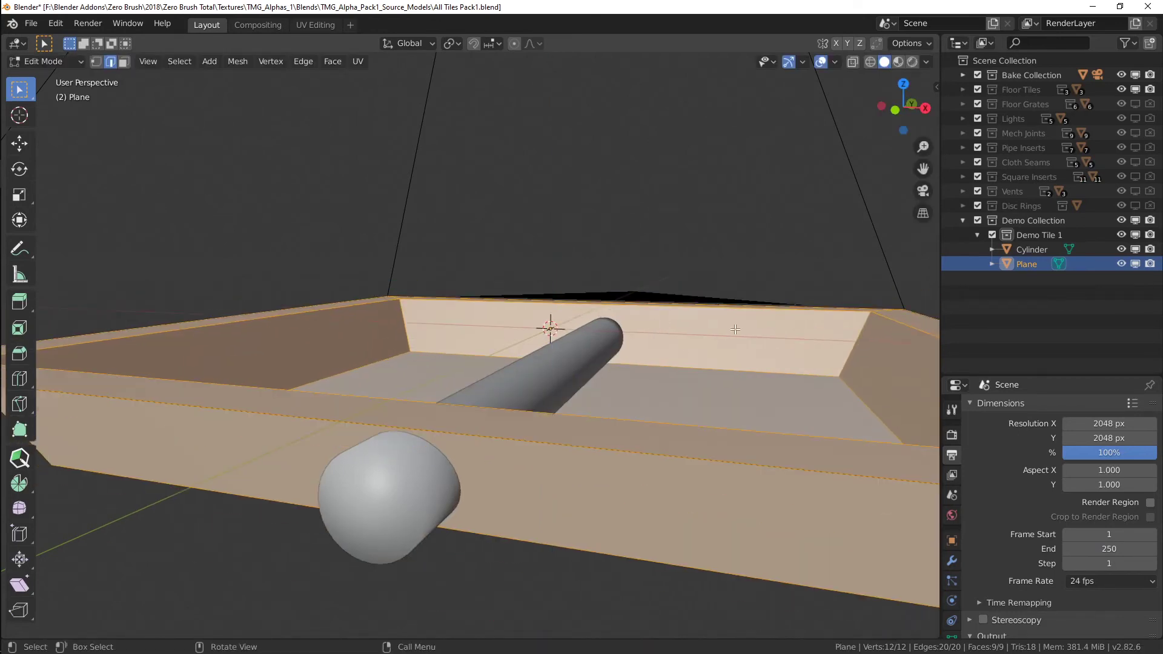
alt+drag(785, 313, 788, 367)
click(785, 380)
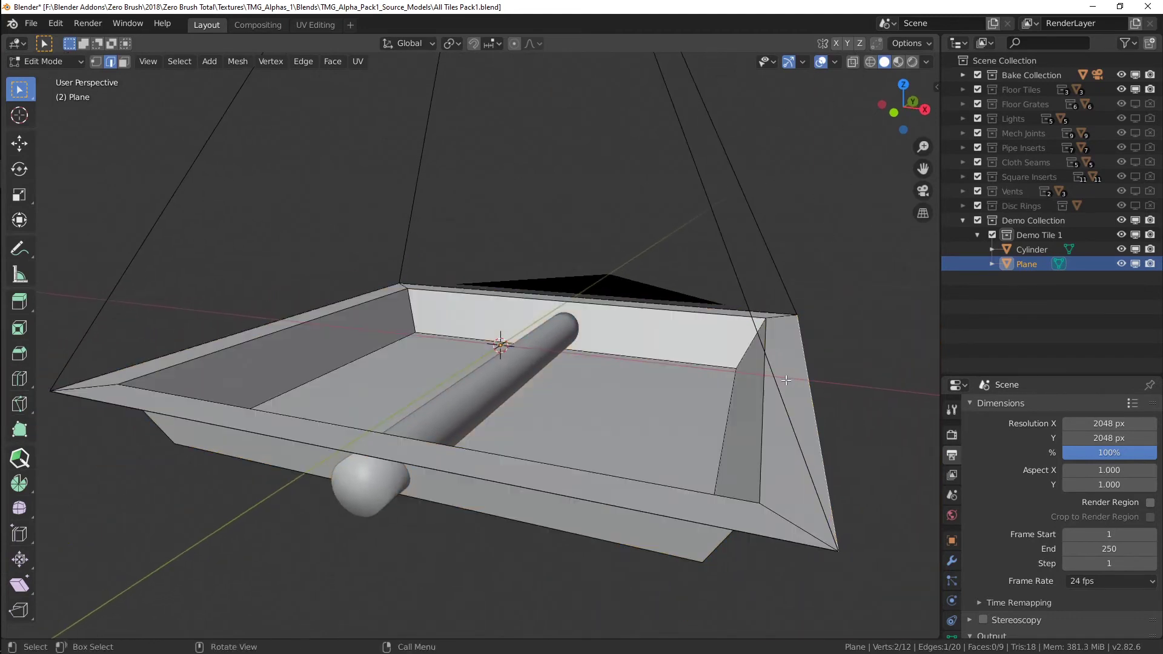
key(Tab)
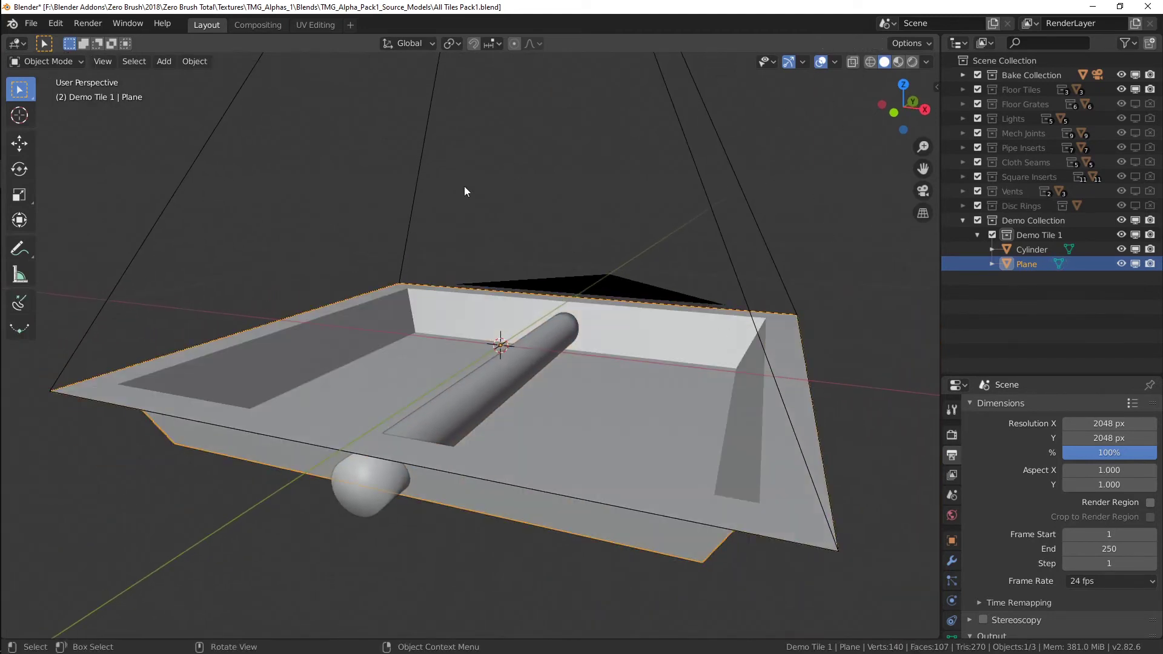
Place a duplicate of the cylinder upright beside the original inside the tile, rotated 90° about X and moved horizontally.
scroll(540, 325, up, 4)
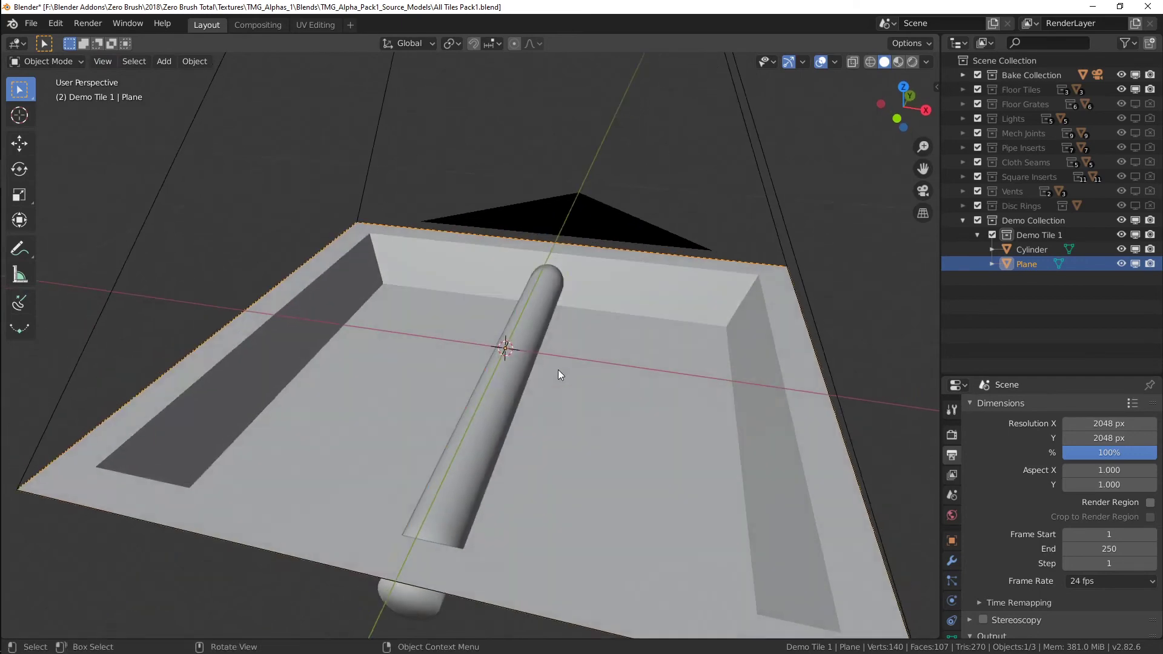
click(519, 448)
ctrl+alt+drag(519, 443, 599, 310)
key(shift+d)
text(r)
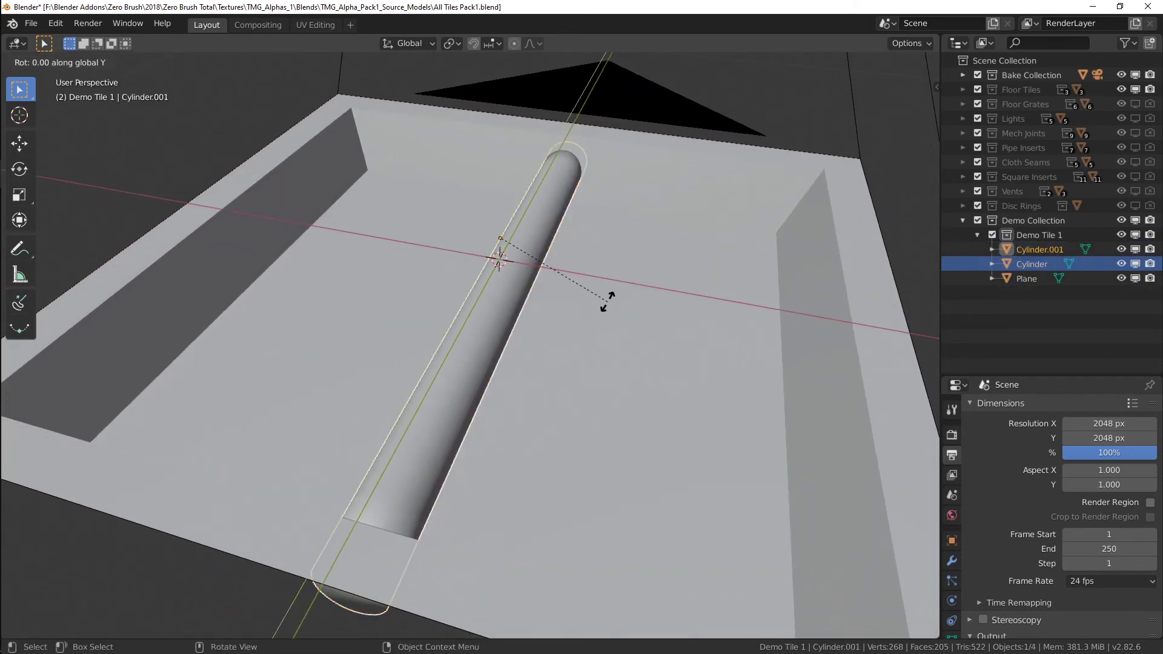
text(90x)
key(Return)
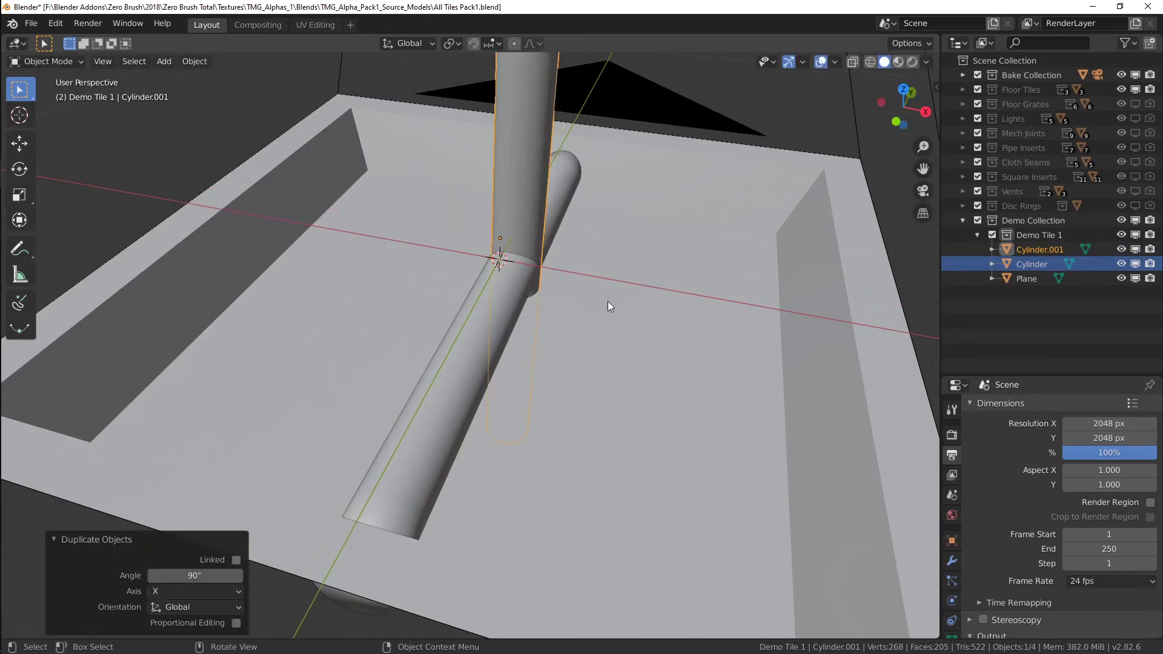
key(g)
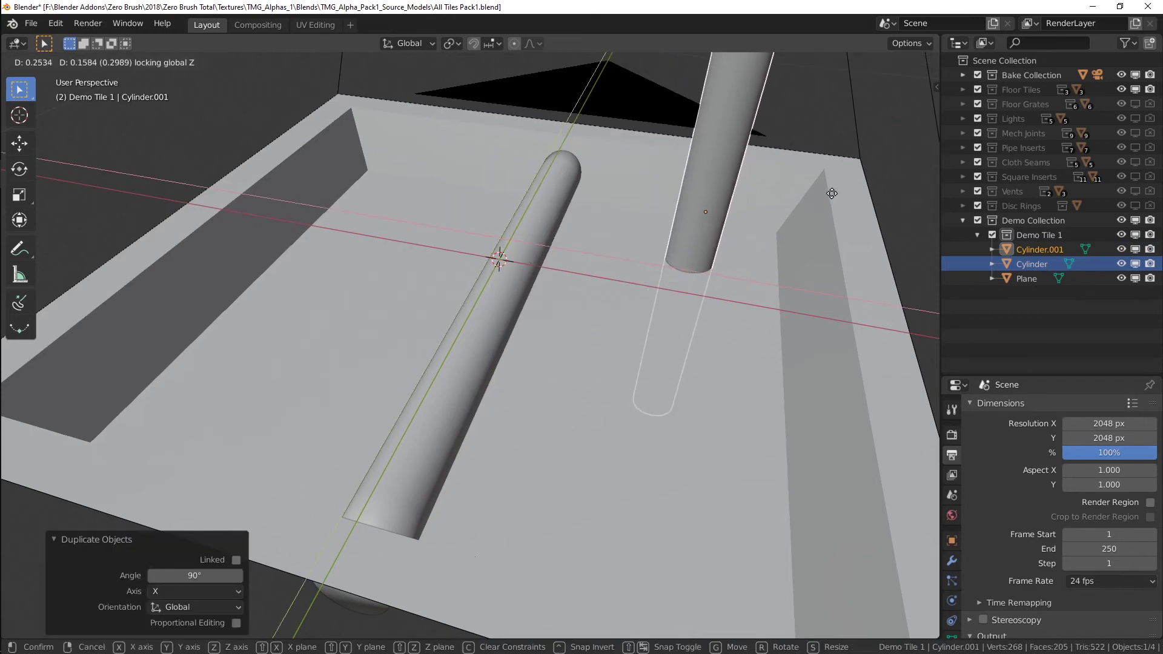
click(757, 242)
Shorten the upright cylinder by lowering its upper-end vertices along Z by about 0.53, close to the tile's floor.
scroll(679, 283, down, 3)
scroll(670, 238, down, 3)
key(Tab)
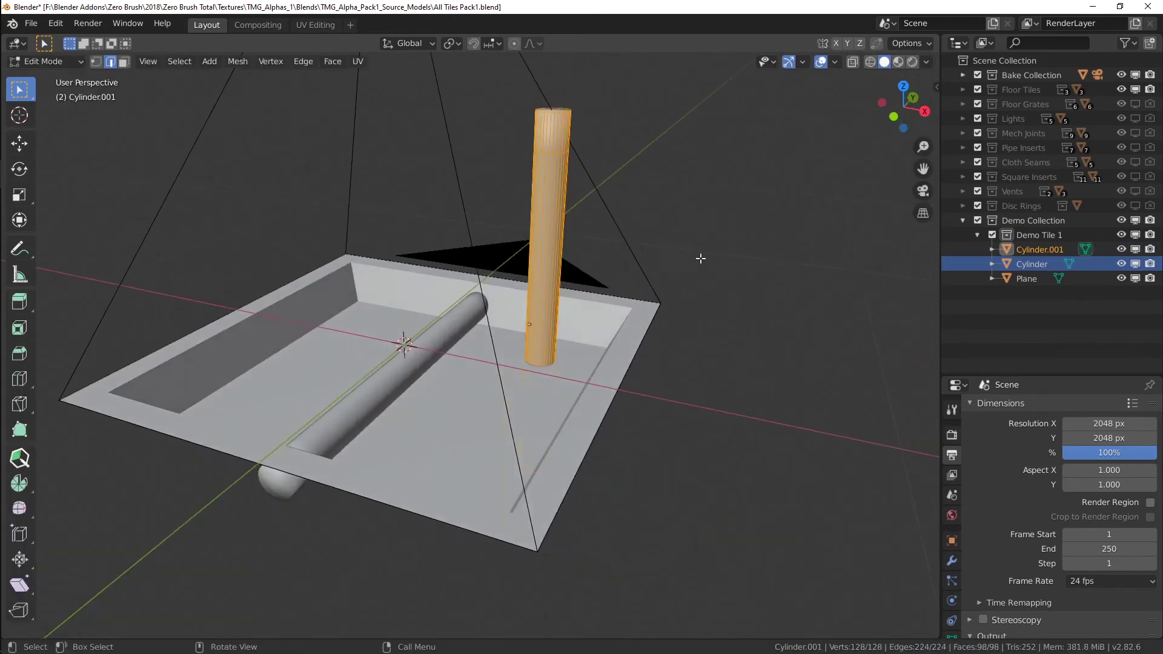
click(569, 118)
mouse_move(572, 151)
middle_down()
mouse_move(583, 197)
mouse_move(591, 151)
middle_up()
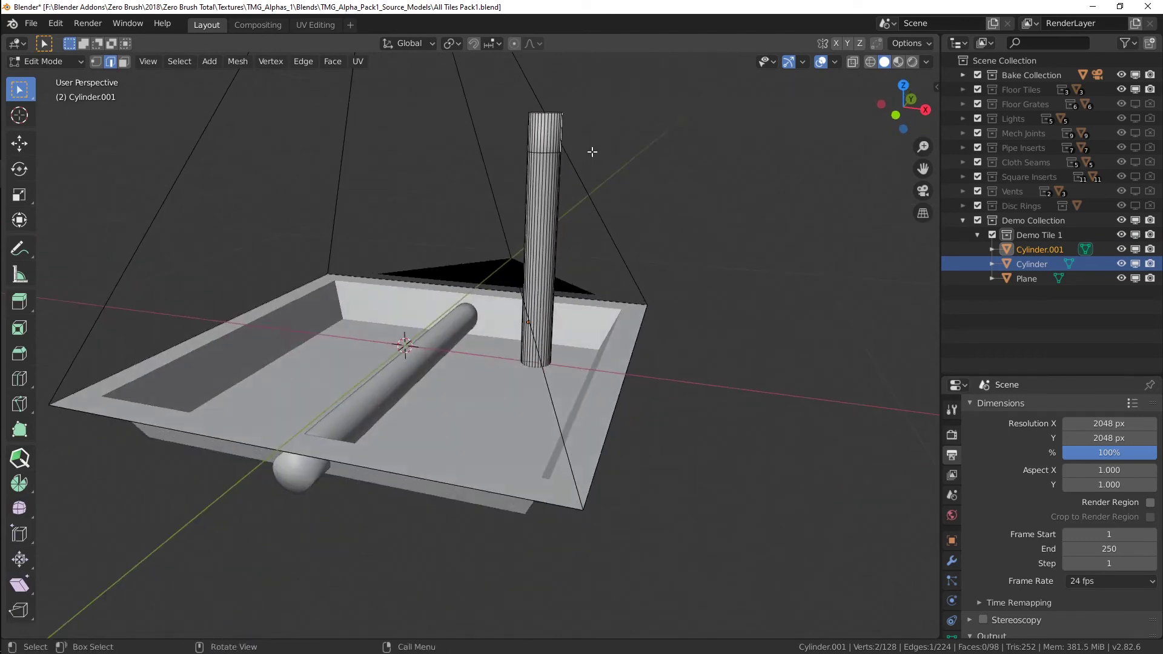
key(shift+z)
key(1)
drag(609, 87, 447, 190)
key(shift+z)
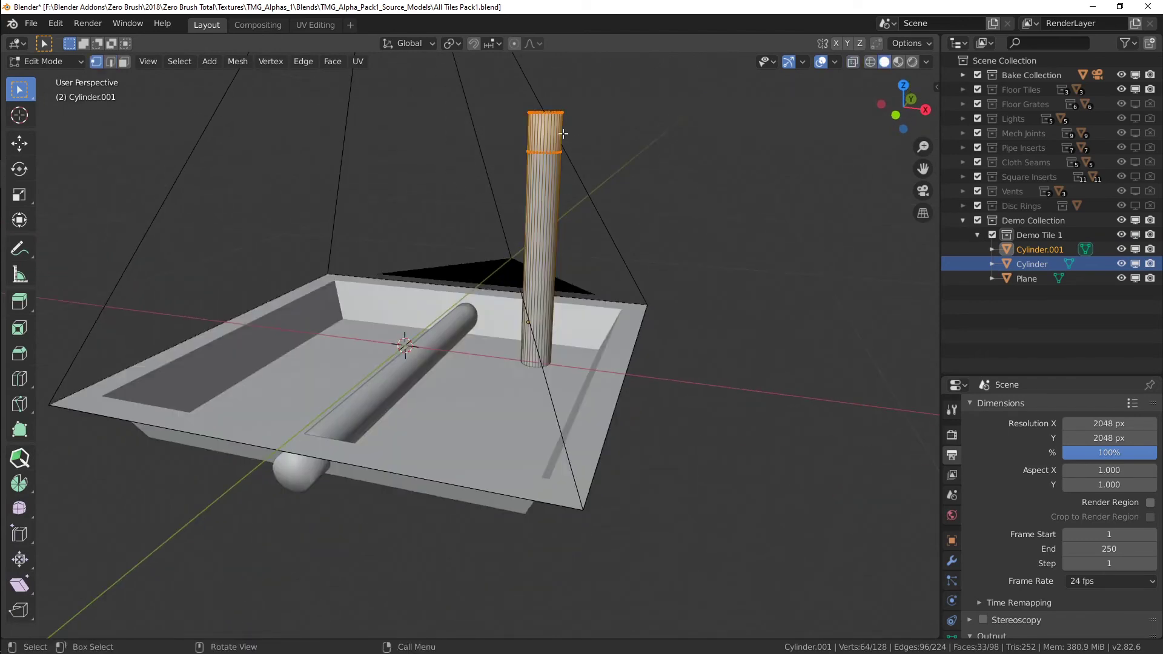
key(g)
key(z)
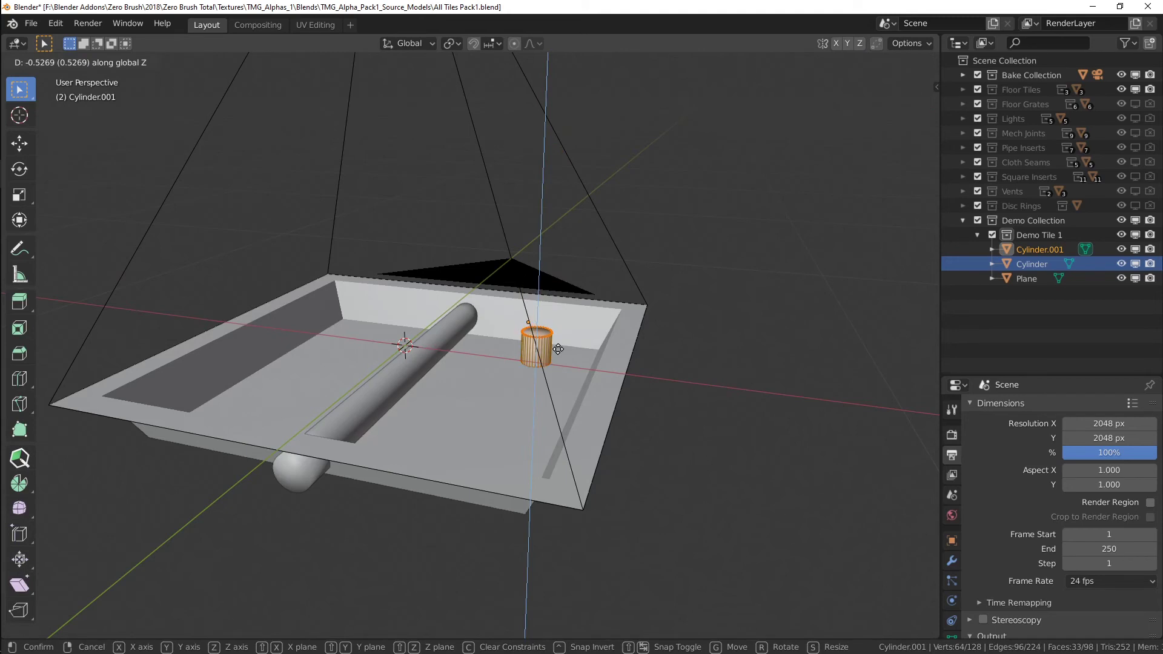
click(557, 349)
Delete the upright cylinder's lower-end vertices that stick out beneath the tile.
middle_drag(558, 462, 563, 410)
drag(673, 432, 498, 571)
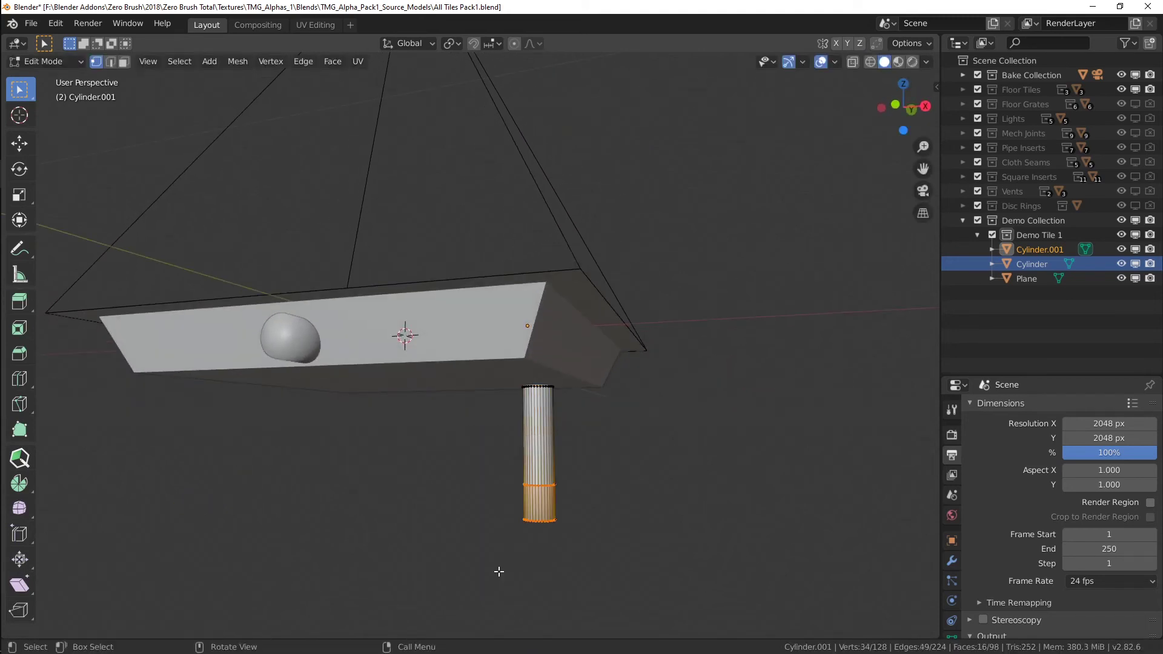
key(shift+z)
drag(615, 460, 461, 554)
key(x)
click(627, 437)
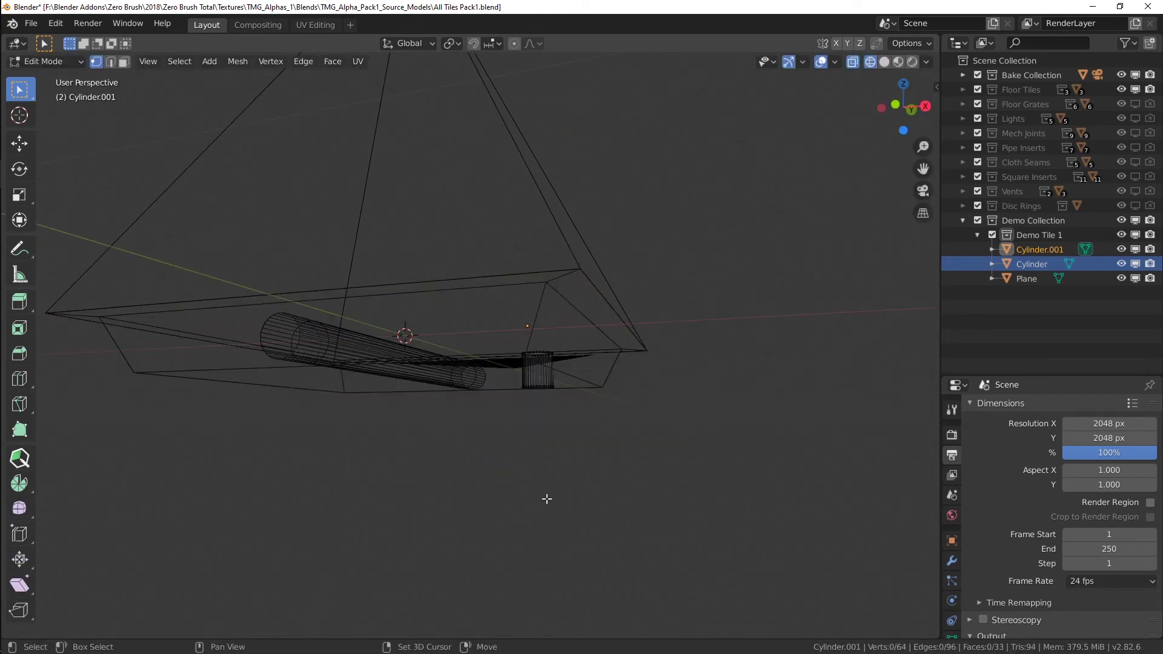
key(shift+z)
Shorten the upright cylinder by moving its top face down along Z by about 0.03.
middle_drag(545, 499, 549, 541)
scroll(549, 541, up, 3)
shift+middle_drag(606, 345, 583, 387)
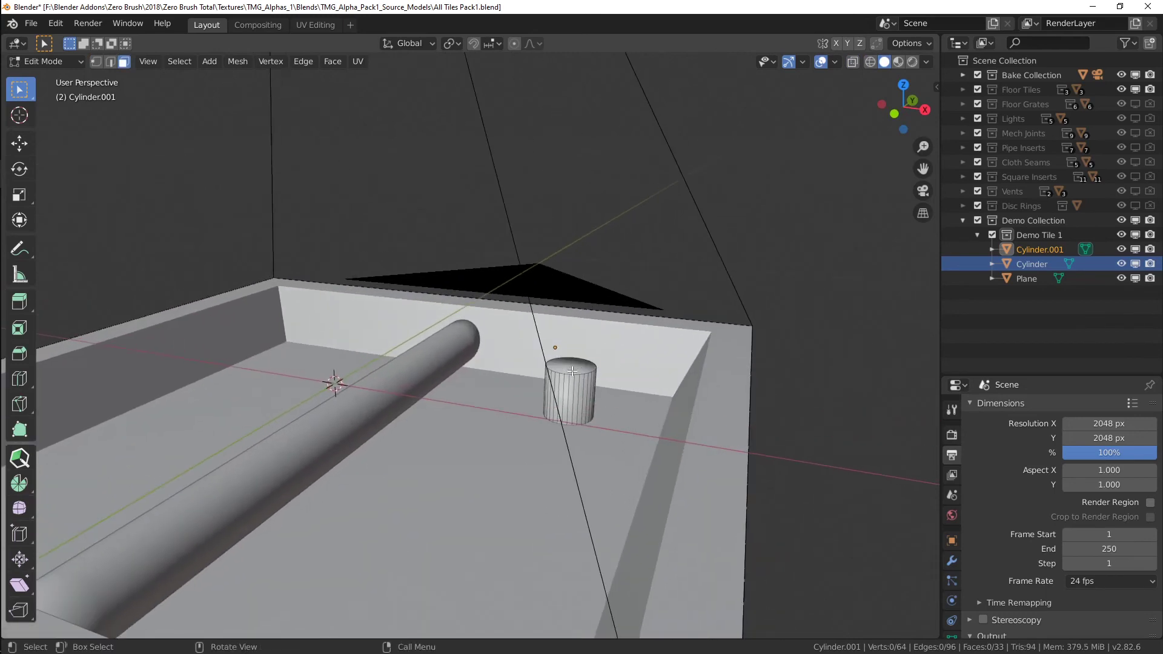
key(g)
key(z)
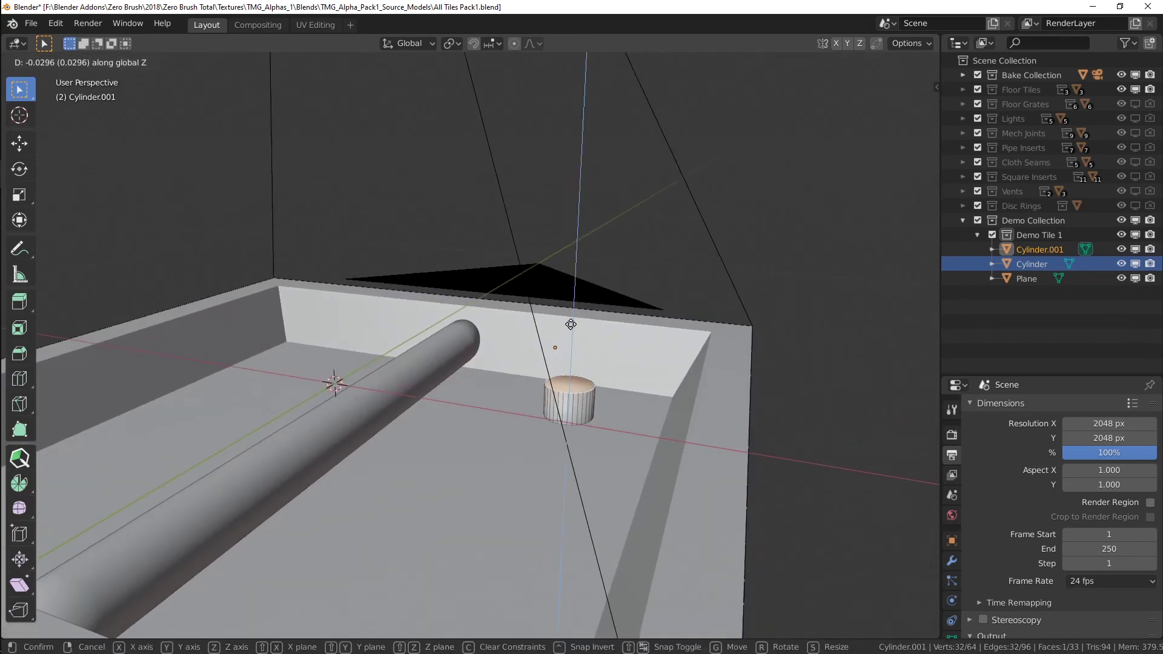
click(571, 327)
Inset the upright cylinder's top face by about 0.0091 to form a rim.
shift+middle_drag(602, 416, 560, 368)
scroll(553, 350, up, 5)
scroll(611, 342, up, 1)
shift+middle_drag(620, 339, 557, 392)
key(i)
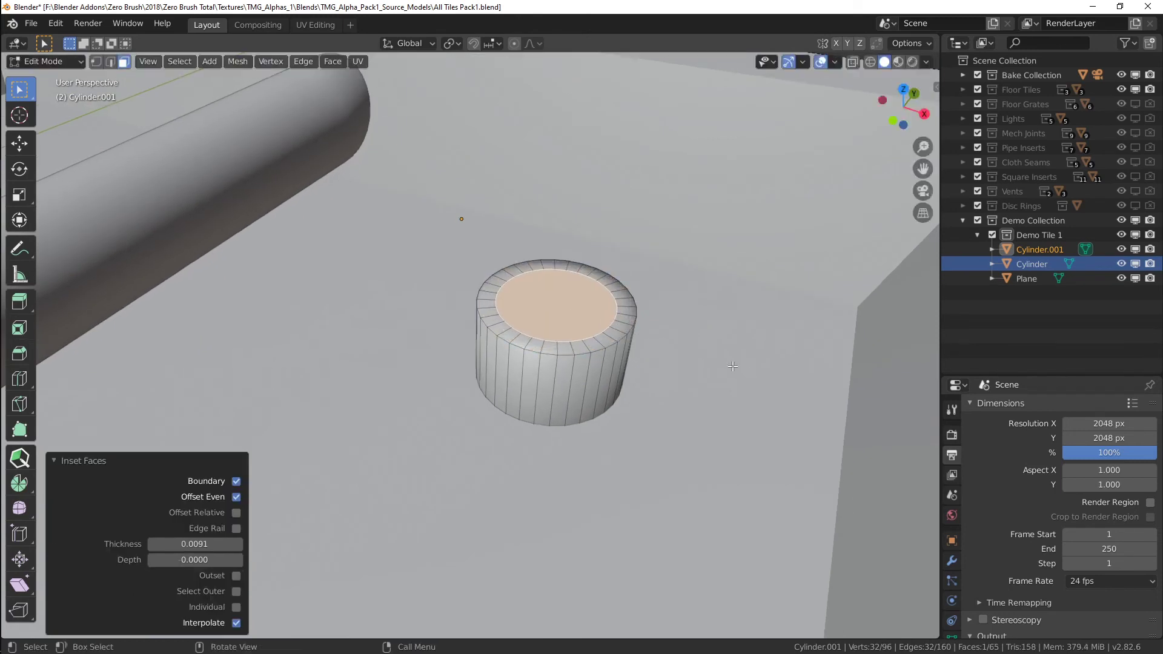
Inset the inner top face again by about 0.007 while sinking it about 0.007, and add a final 0.0015 inset.
key(ctrl)
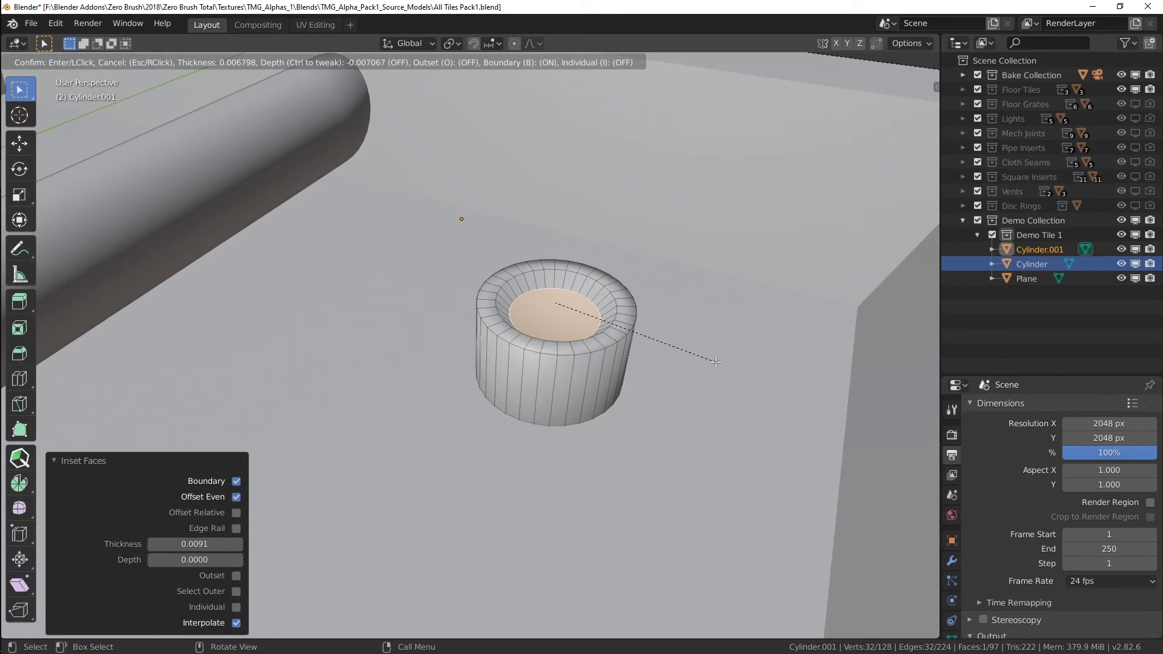
click(715, 362)
key(i)
click(792, 356)
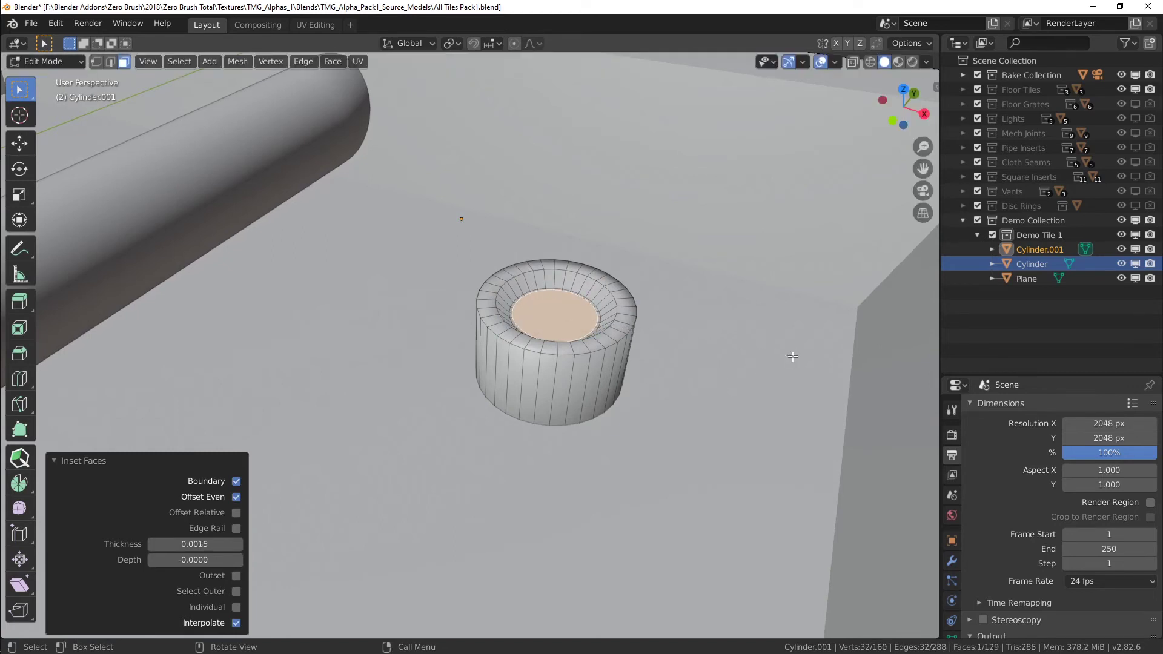
Add a supporting edge loop around the upright cylinder's side just below the rim, with a slide factor of 0.880.
key(Tab)
scroll(598, 333, down, 1)
key(Tab)
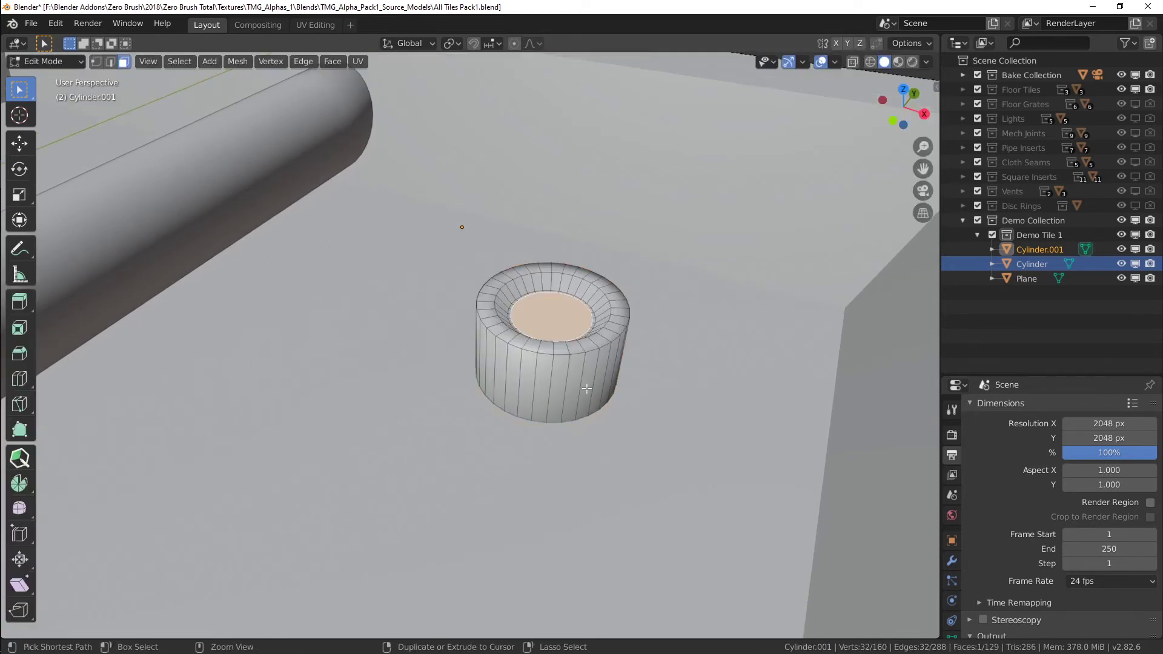
alt+click(591, 350)
key(g)
key(g)
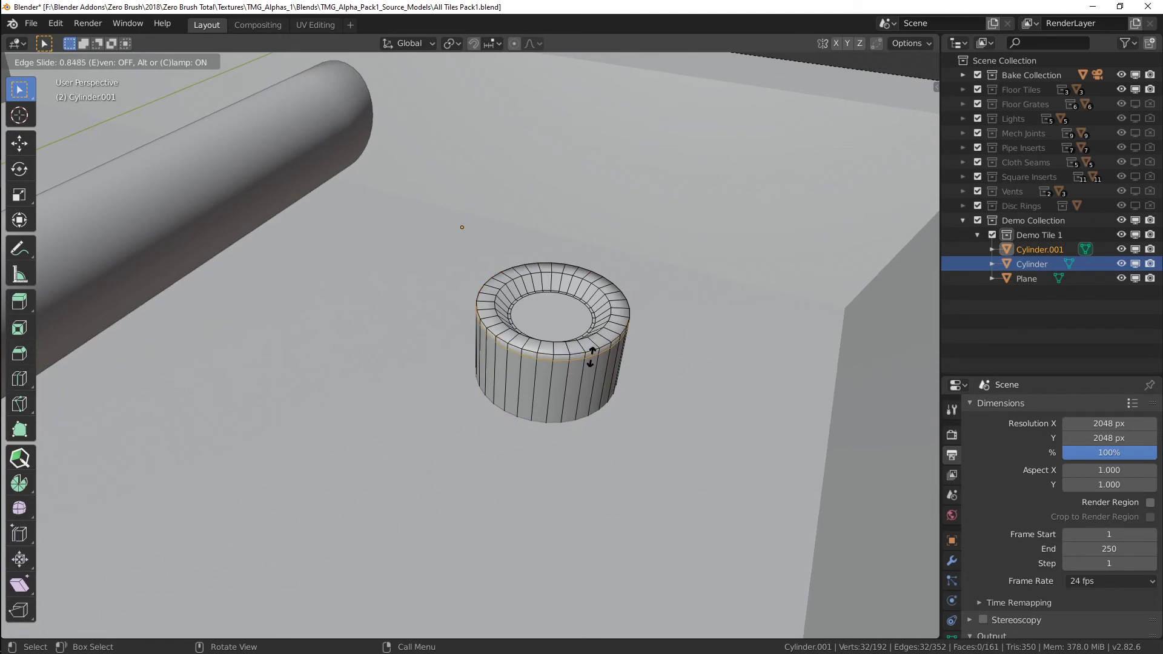
click(591, 356)
Try a second edge loop low on the upright cylinder's side and dissolve its edges.
click(590, 371)
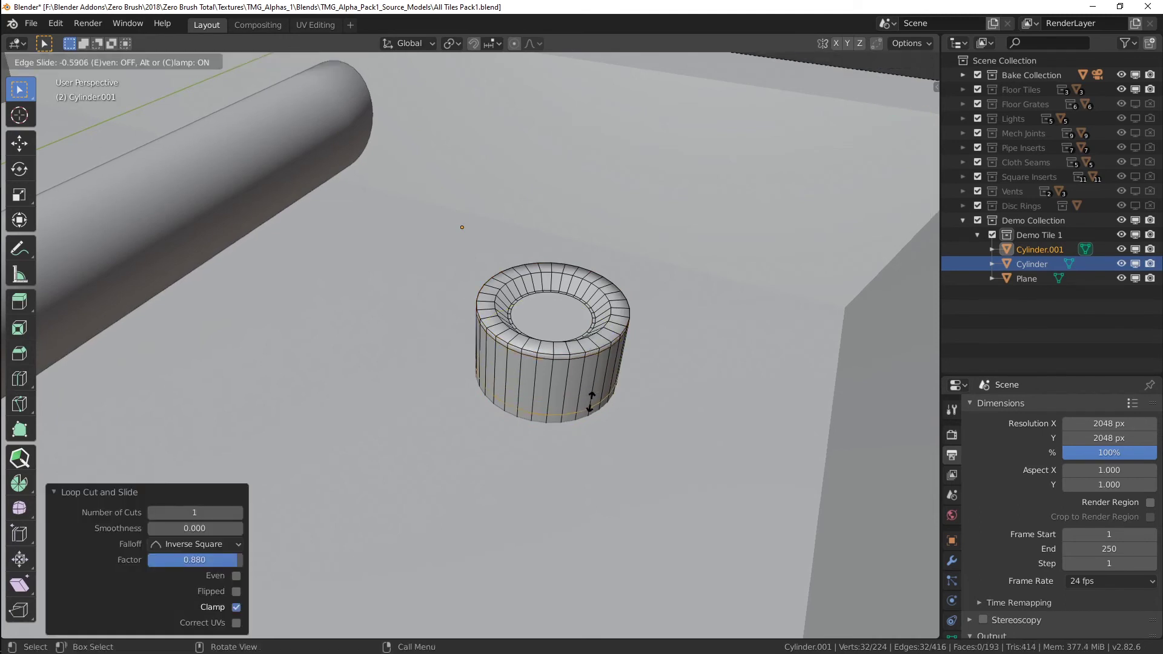
click(596, 402)
key(x)
click(568, 503)
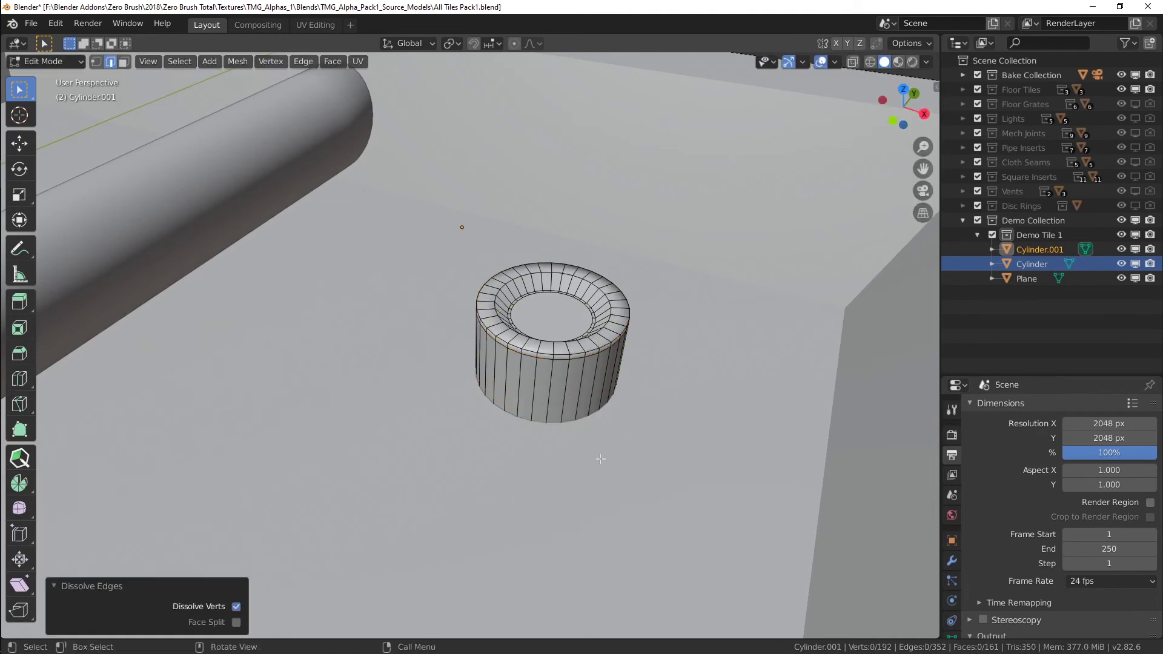
Render the height map in the Compositing workspace and examine the recessed upright cylinder in the enlarged result.
key(Tab)
ctrl+middle_drag(597, 290, 526, 345)
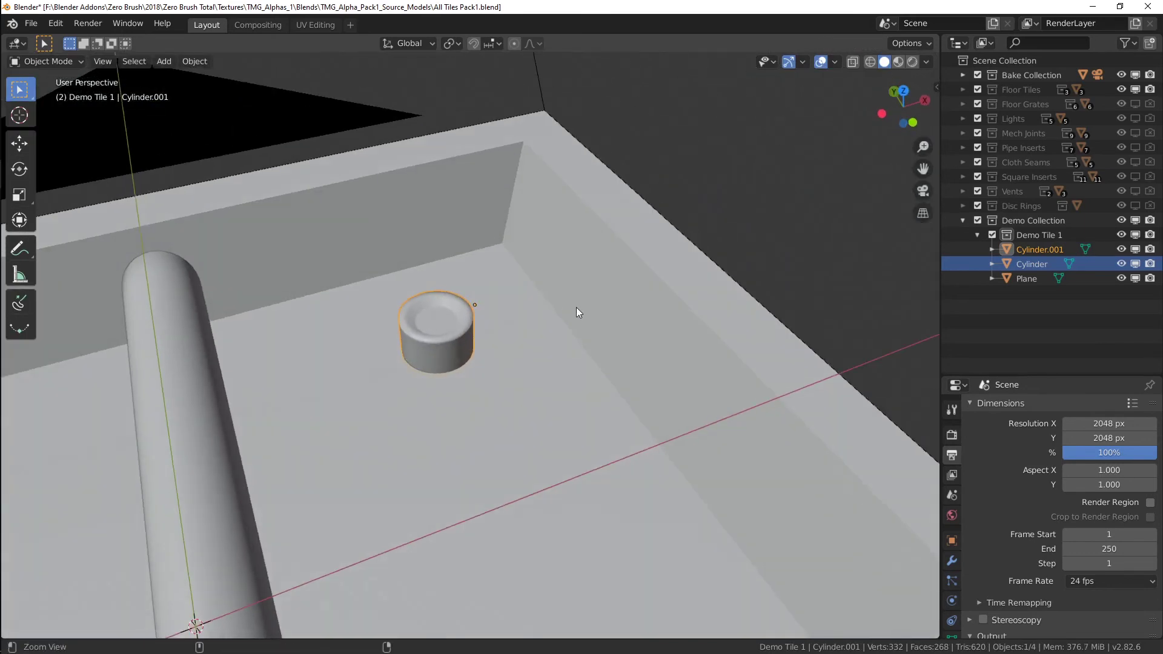
middle_drag(526, 345, 496, 364)
click(257, 25)
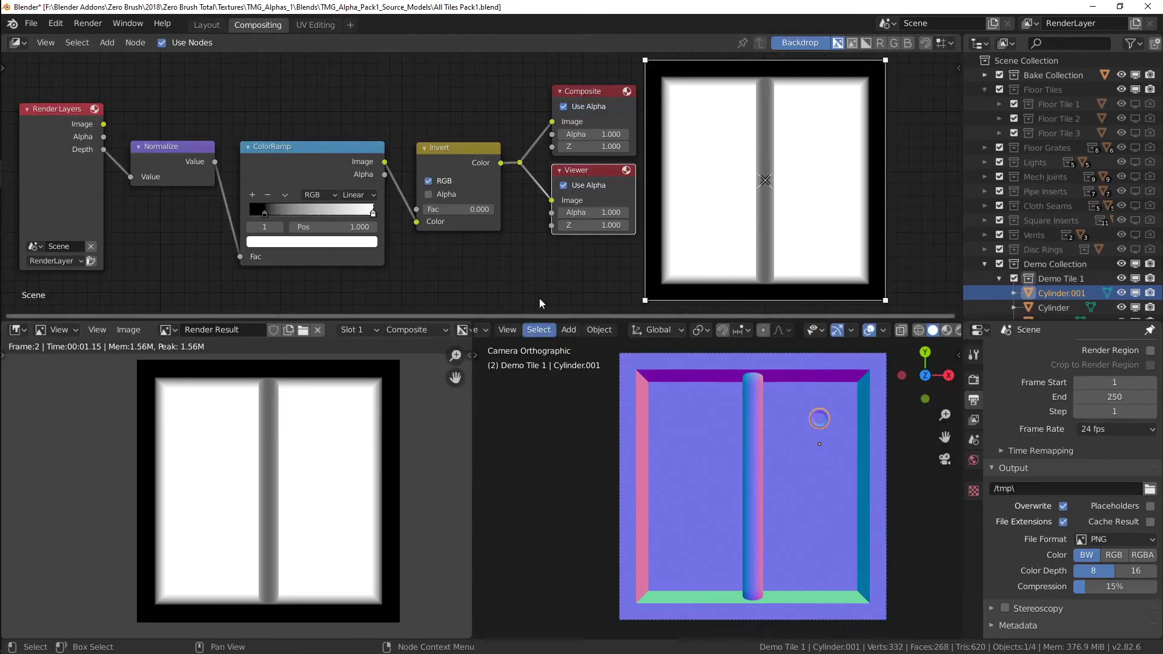
key(F12)
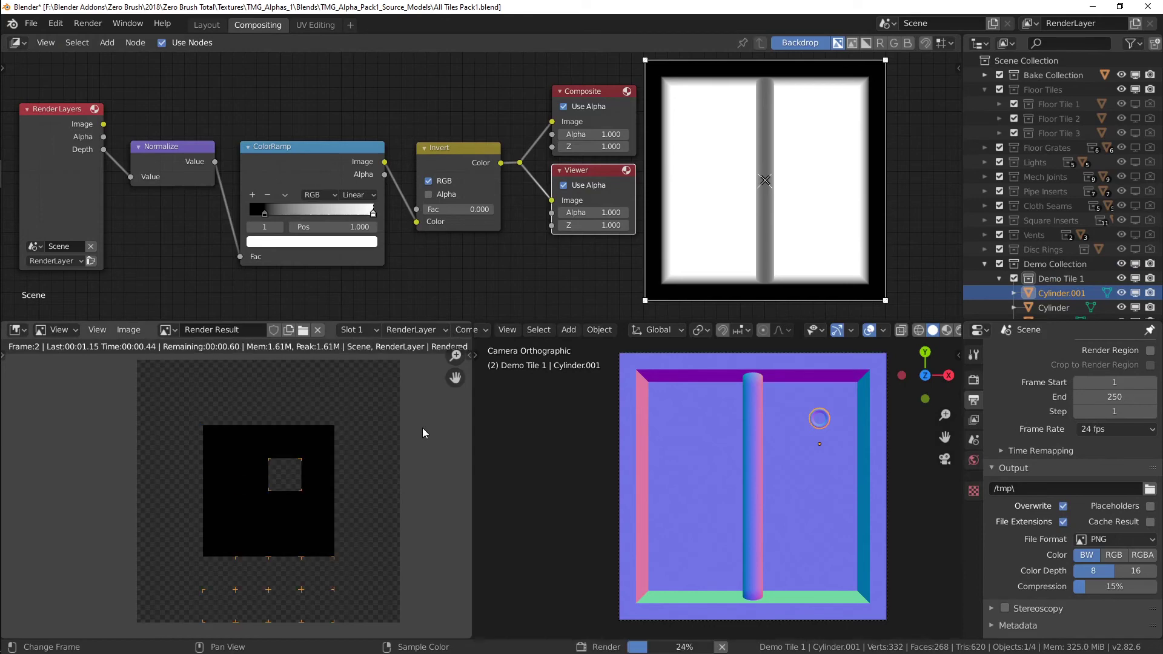
key(ctrl+space)
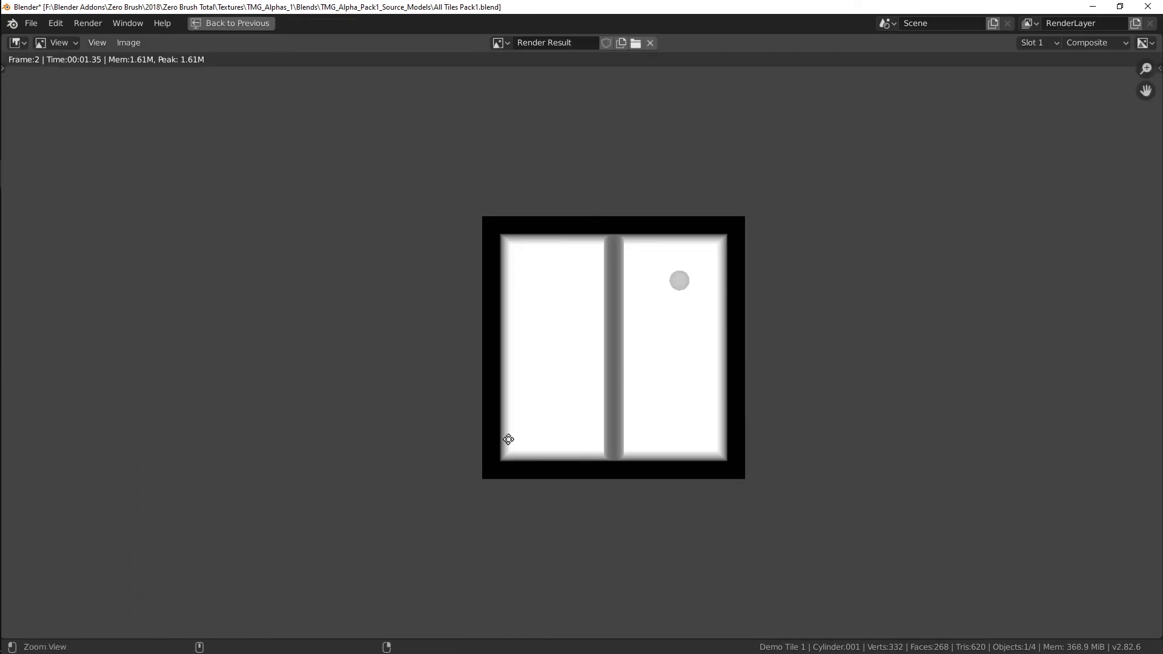
ctrl+middle_drag(508, 439, 468, 367)
key(Escape)
Back in the Layout workspace, raise the upright cylinder's ring of rim faces slightly along Z to deepen the recess.
click(205, 25)
key(Tab)
key(3)
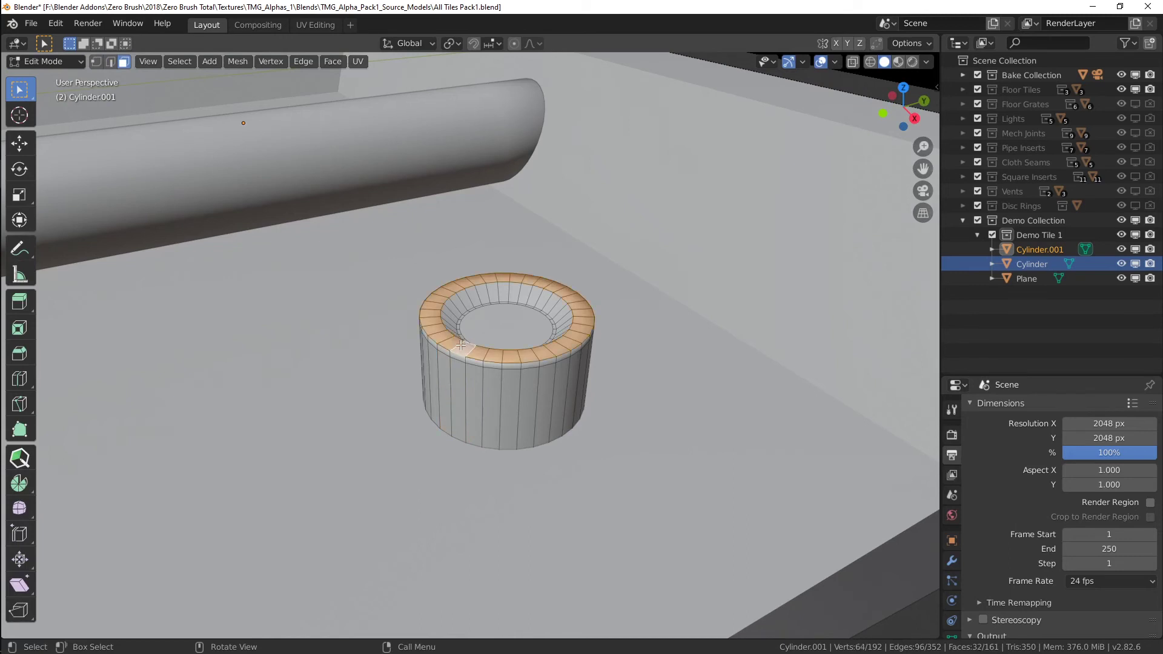
key(g)
key(z)
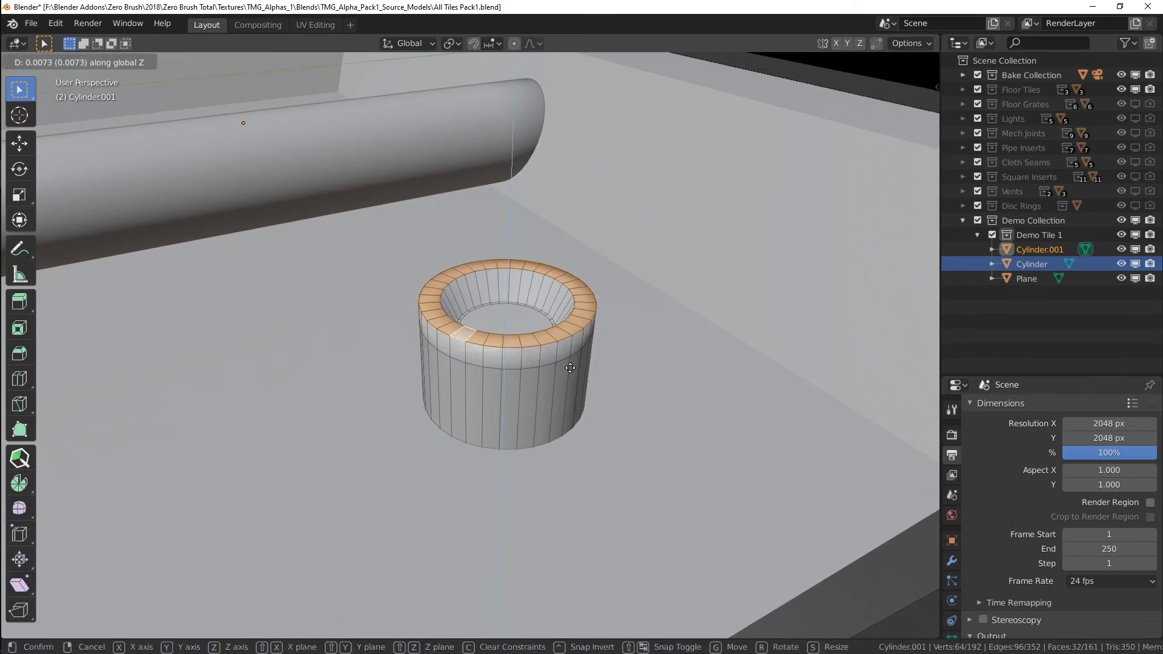
click(565, 382)
Bevel the rim's inner and outer edge loops with 2 segments, about 0.0007 wide.
key(Tab)
key(Tab)
middle_drag(565, 382, 555, 362)
key(2)
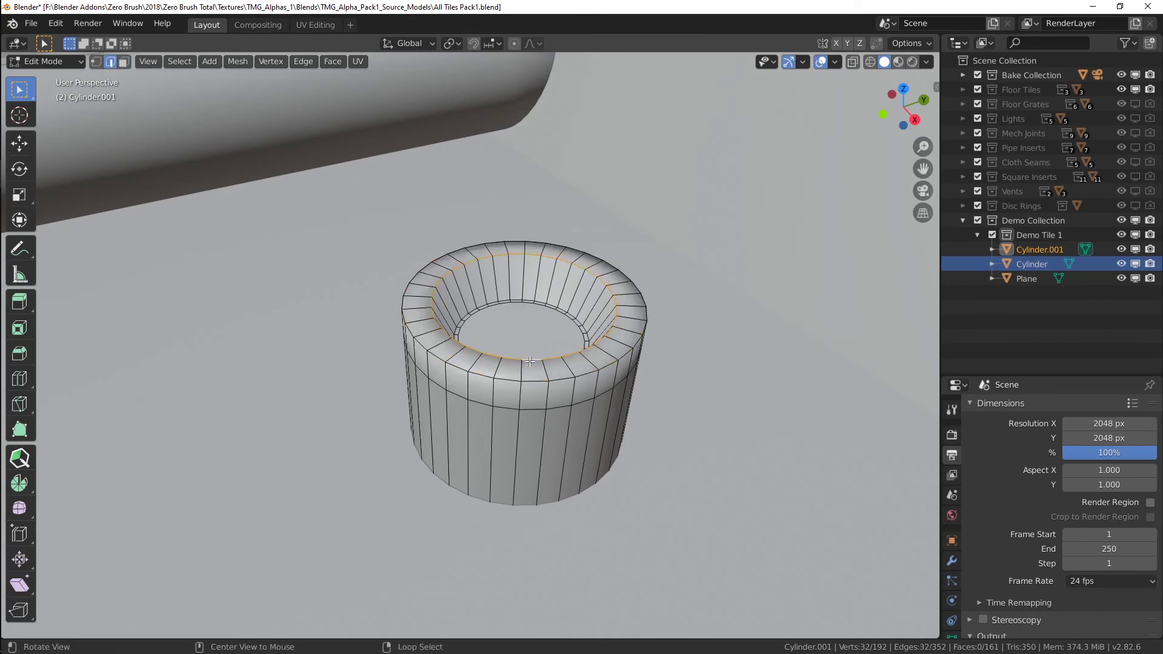
key(ctrl+b)
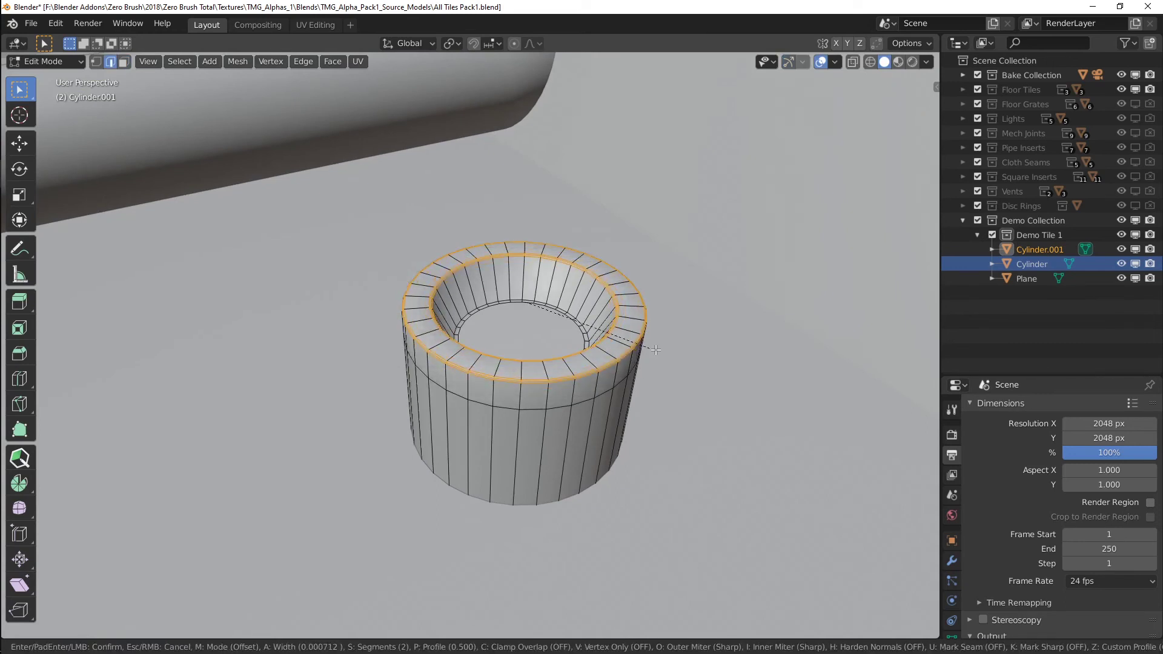
click(665, 351)
key(Tab)
Re-render the height map in the Compositing workspace and enlarge the render result to fill the window.
scroll(637, 300, down, 4)
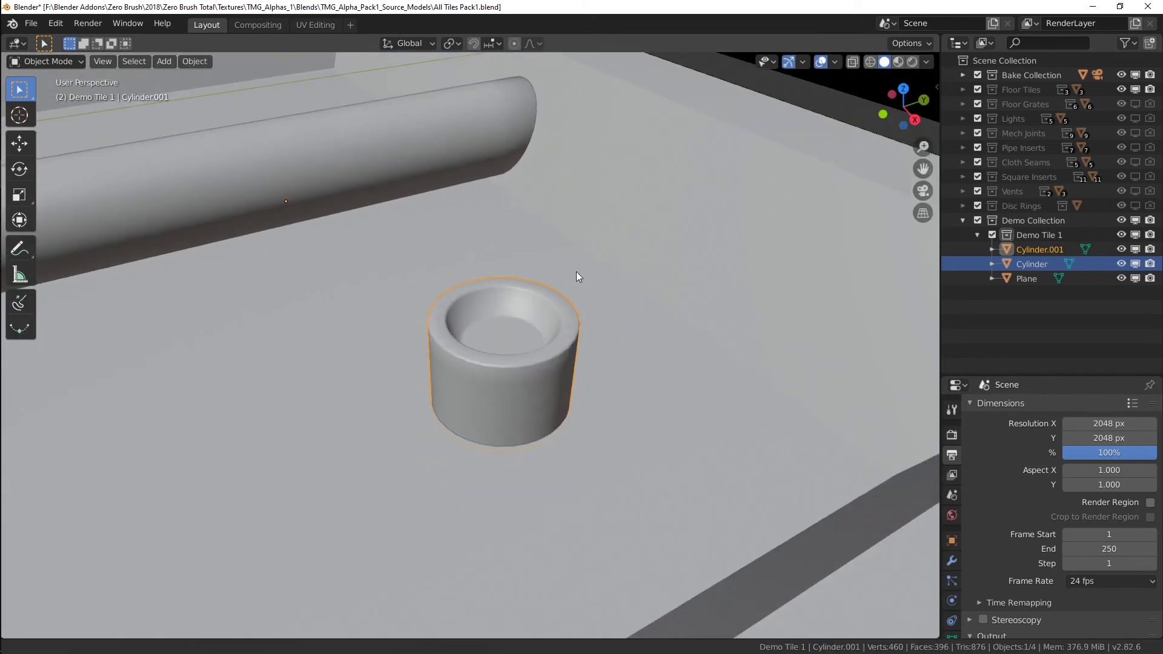
middle_drag(576, 272, 554, 355)
scroll(533, 349, down, 4)
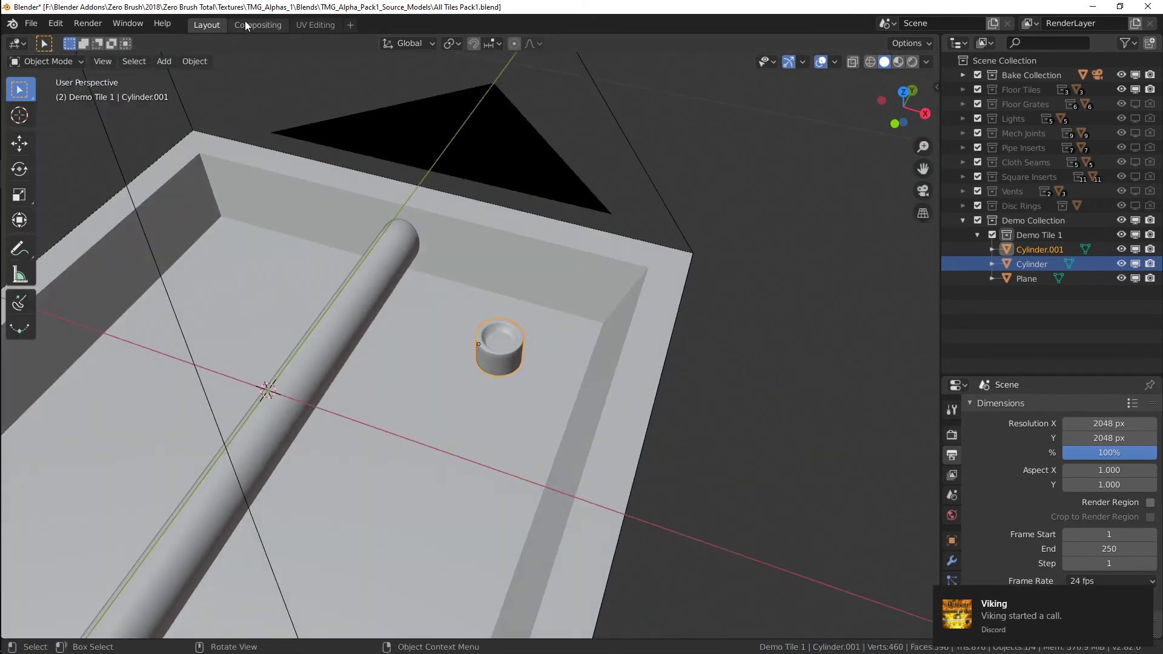
click(245, 23)
ctrl+middle_drag(436, 389, 390, 419)
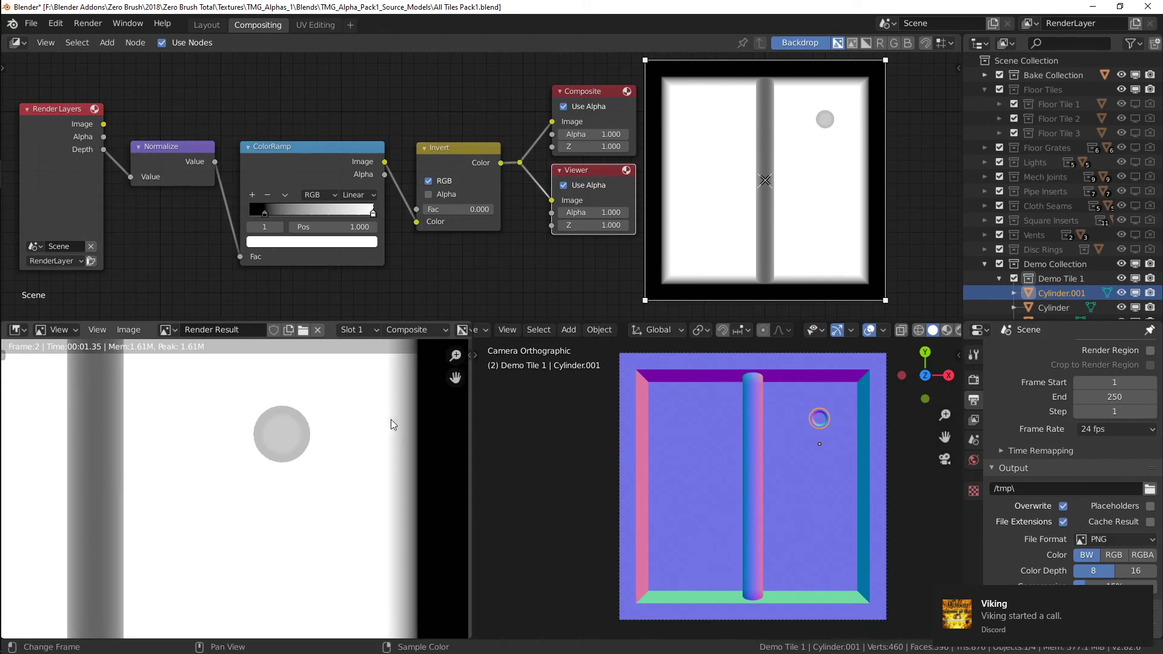
key(F12)
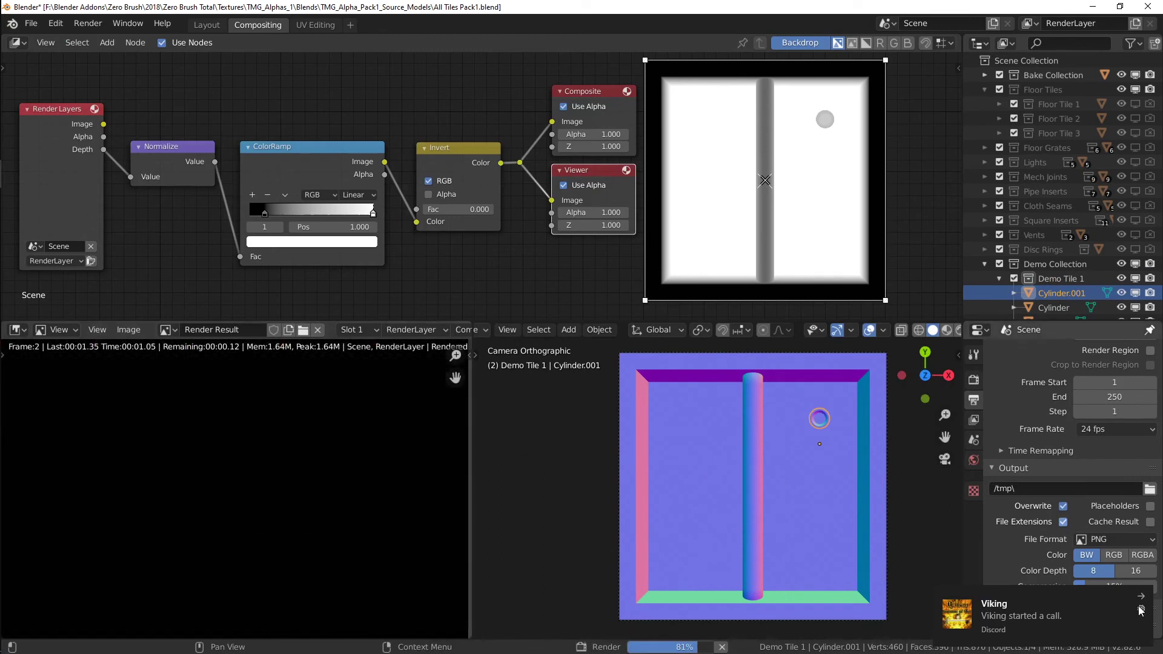
click(1142, 597)
key(ctrl+space)
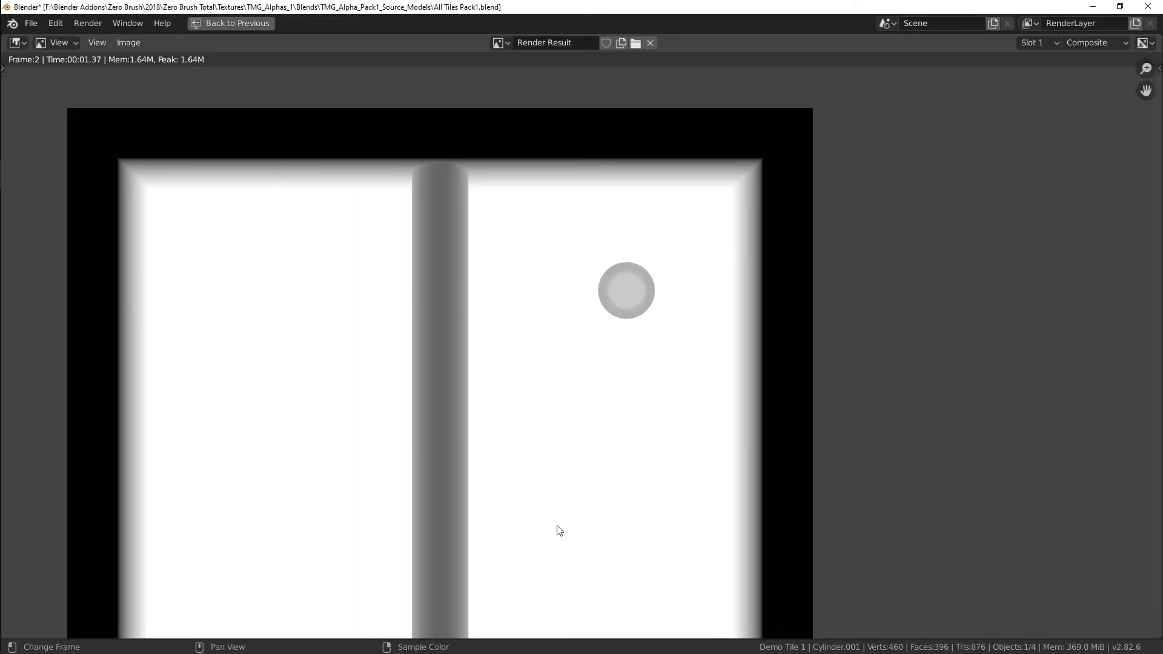
Compare the shades of the upright cylinder's rim and recess with the long cylinder and tile in the height map.
ctrl+middle_drag(636, 406, 693, 324)
middle_drag(675, 368, 807, 314)
middle_drag(697, 458, 532, 406)
ctrl+middle_drag(599, 390, 680, 350)
ctrl+middle_drag(731, 293, 763, 367)
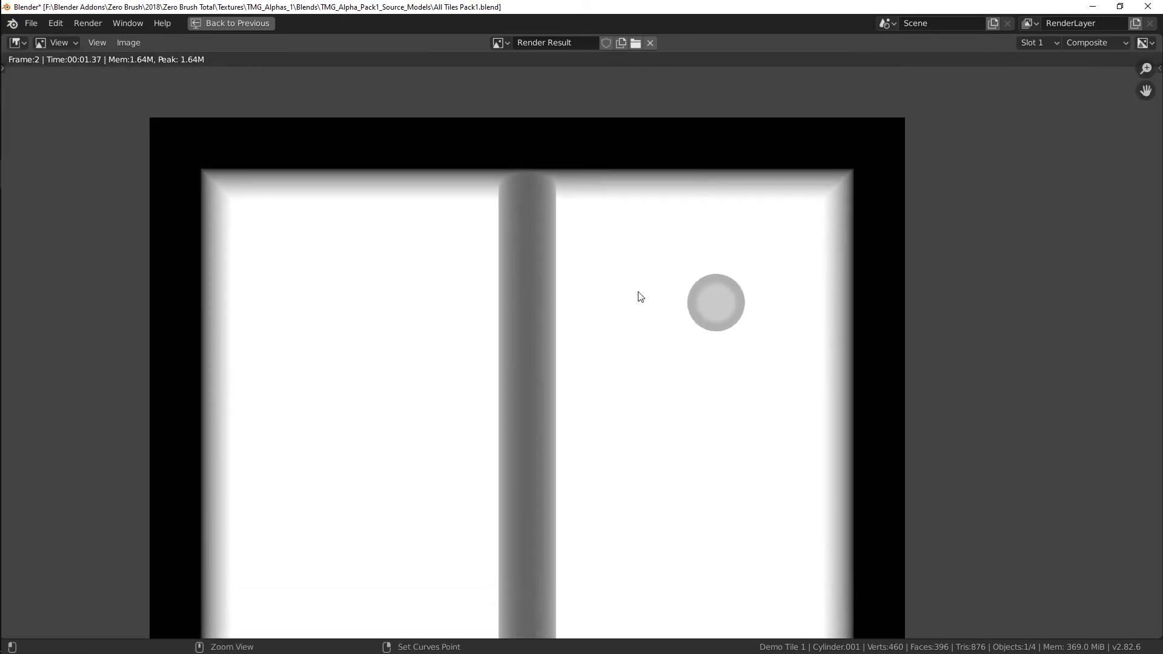
key(ctrl+space)
mouse_move(414, 448)
ctrl+middle_down()
mouse_move(396, 493)
mouse_move(390, 438)
mouse_move(357, 474)
mouse_move(405, 455)
mouse_move(409, 427)
ctrl+middle_up()
Examine the upright cylinder's bevelled ring up close and the whole tile in the normal-map camera view.
ctrl+middle_drag(769, 460, 810, 424)
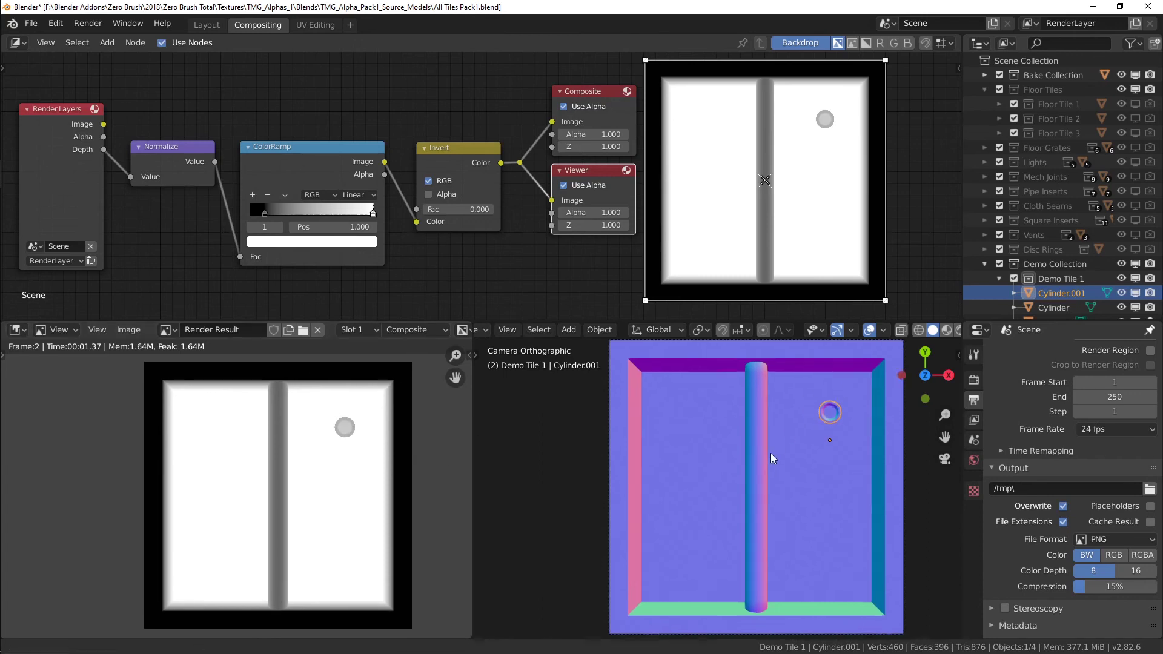
shift+middle_drag(810, 424, 857, 367)
shift+middle_drag(857, 367, 745, 482)
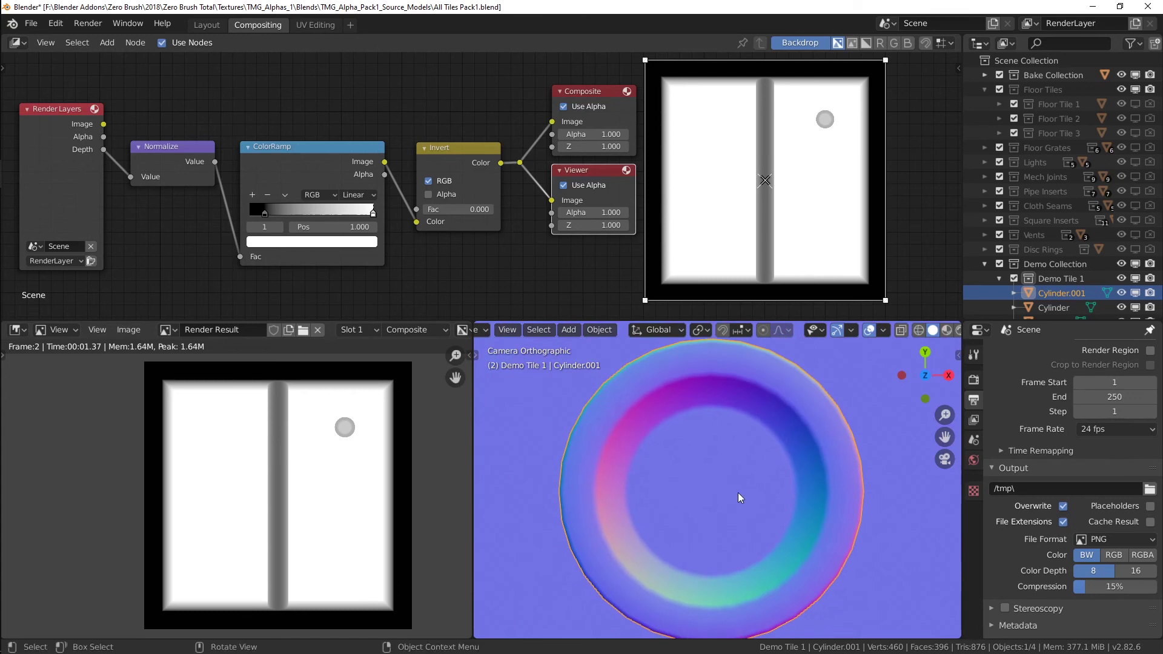
ctrl+middle_drag(755, 436, 630, 517)
shift+middle_drag(630, 518, 717, 460)
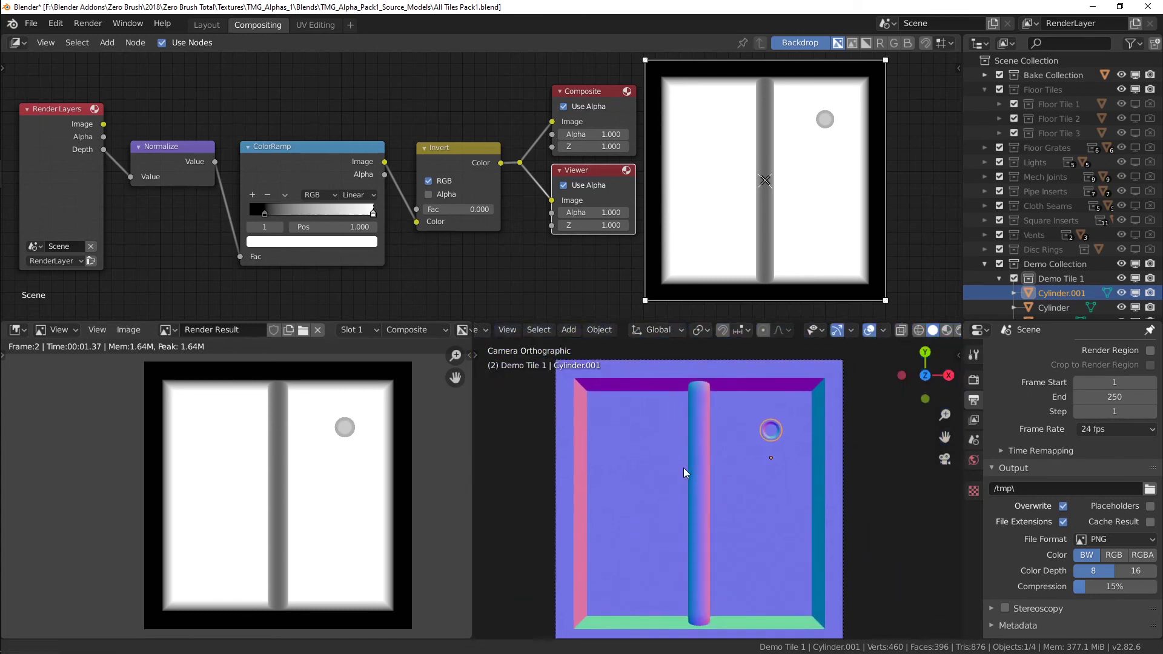
shift+middle_drag(716, 460, 743, 459)
shift+middle_drag(742, 459, 744, 467)
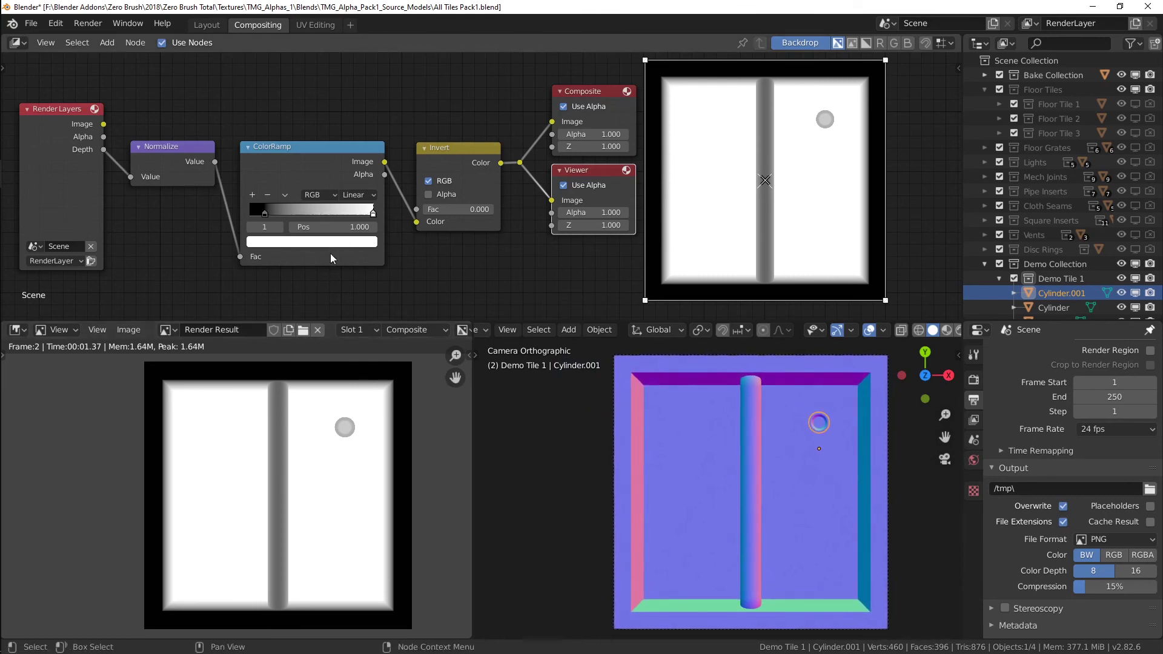
In the Layout workspace, raise the upright cylinder's whole bevelled rim along Z to nearly the tile's wall height, using the Active Element pivot.
click(192, 27)
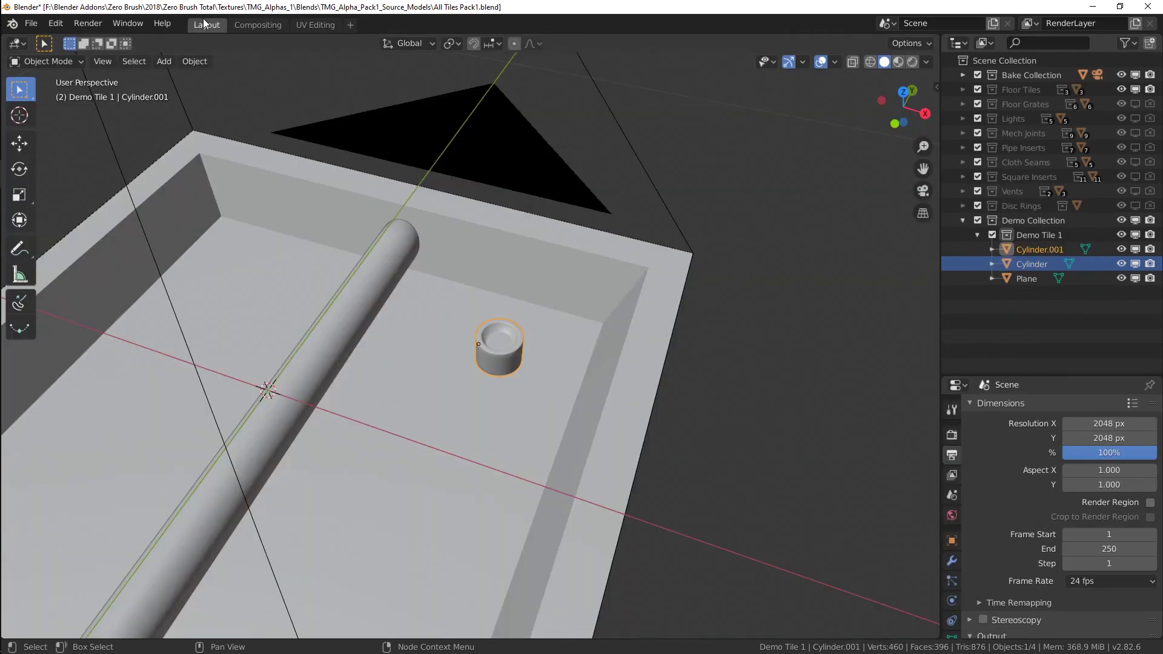
mouse_move(463, 358)
middle_down()
mouse_move(492, 362)
mouse_move(492, 325)
mouse_move(473, 390)
mouse_move(474, 354)
middle_up()
key(3)
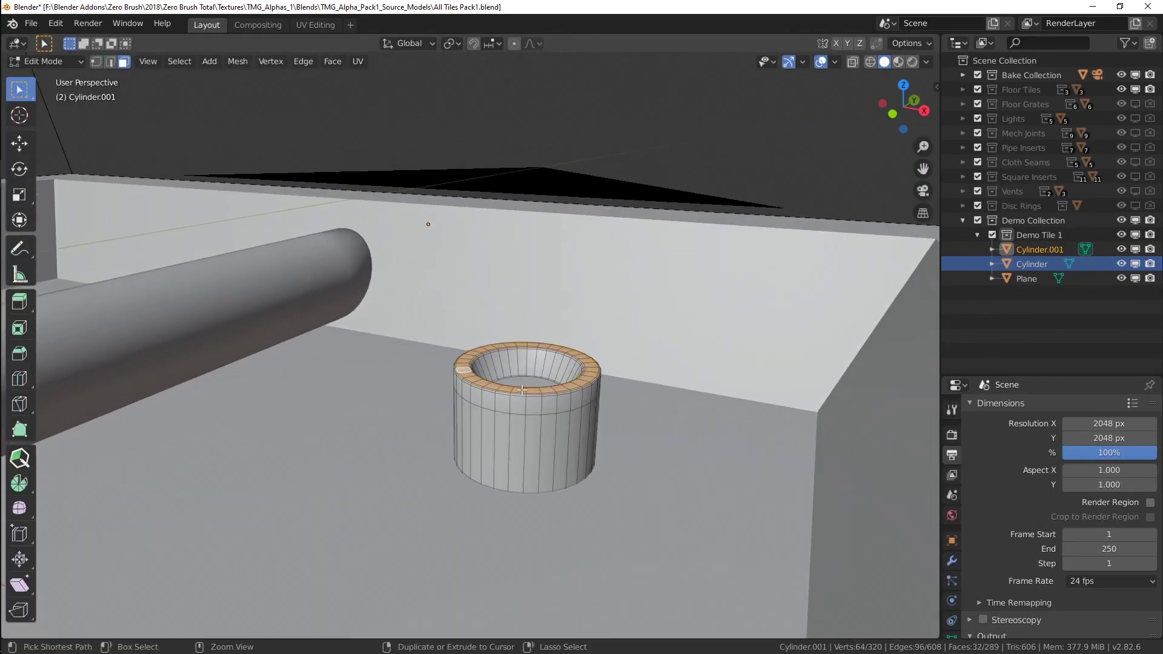
key(ctrl+KP_Add)
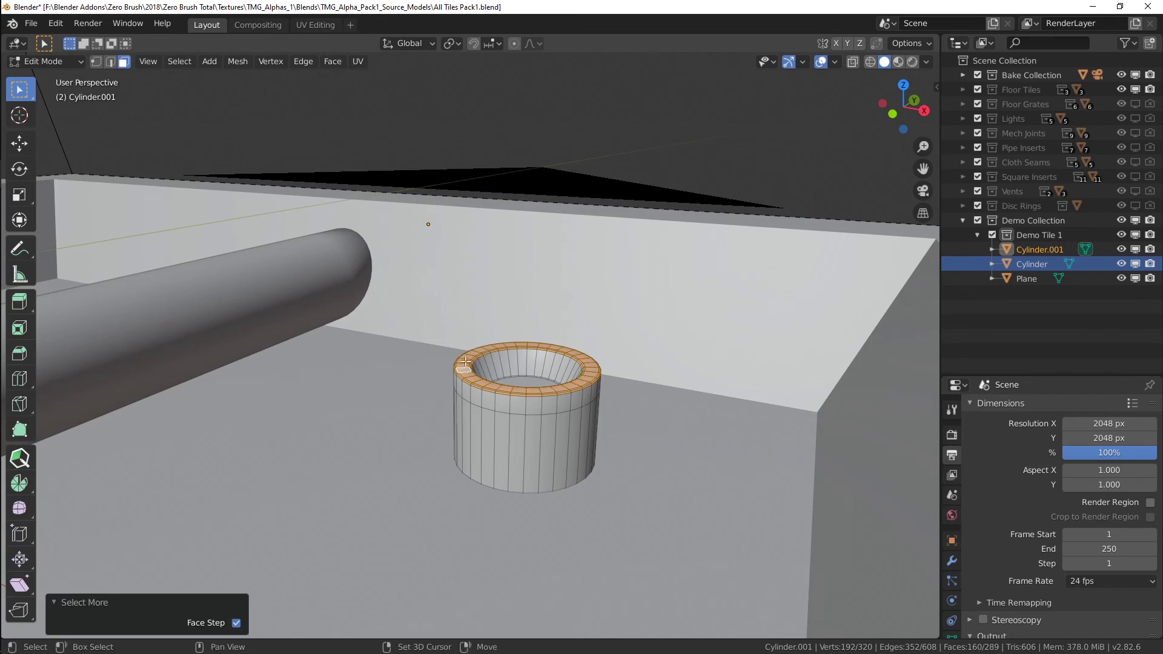
shift+click(463, 368)
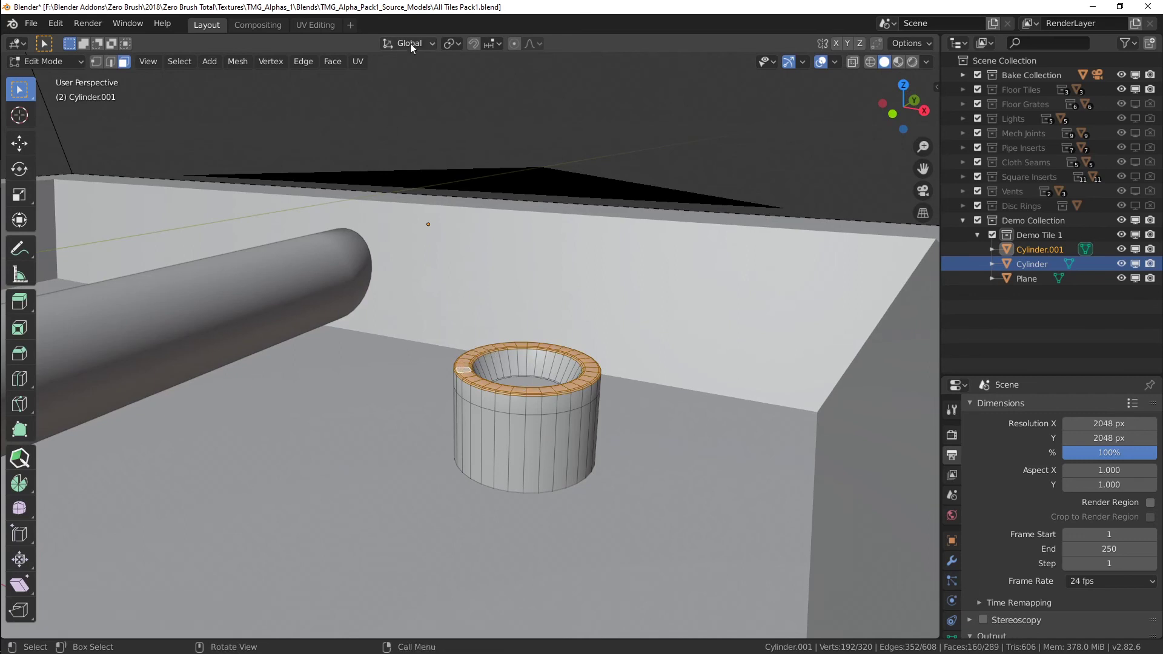
click(451, 43)
click(476, 122)
key(g)
key(z)
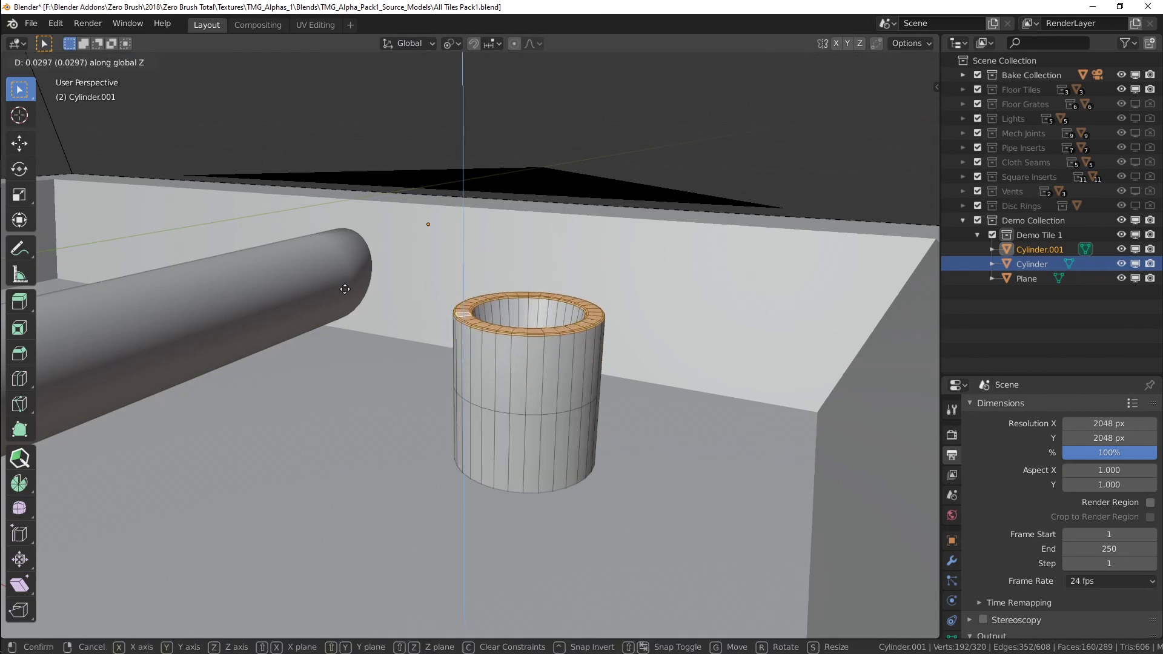
click(340, 188)
key(Tab)
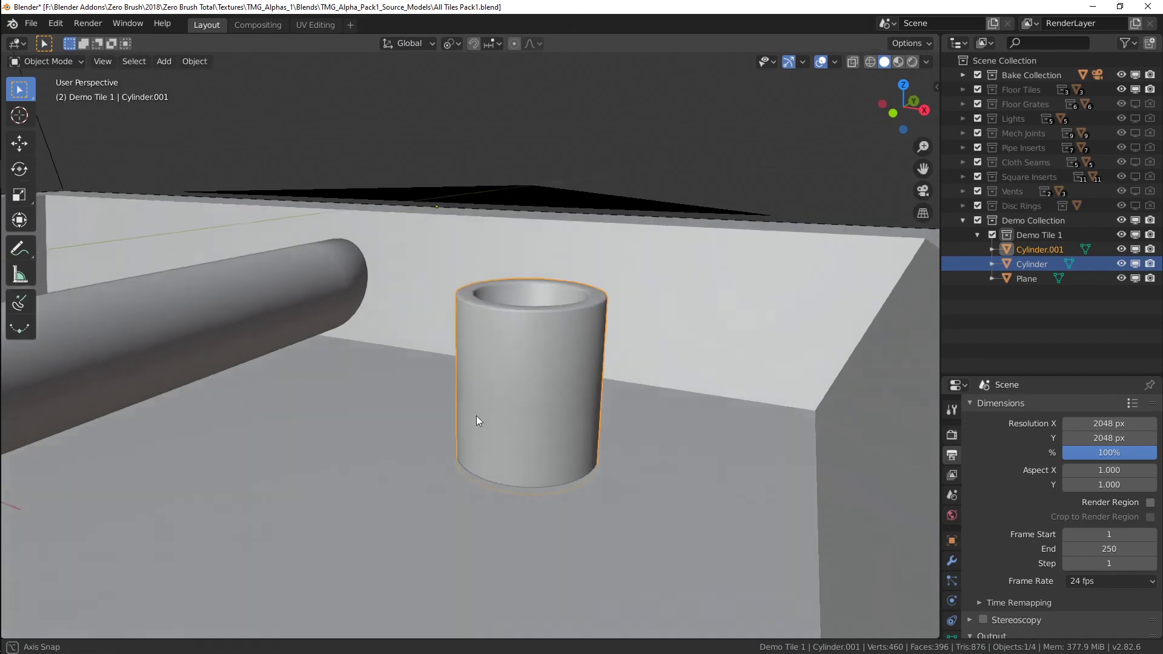
Check the rim's height against the tile's wall from the side and lower the rim along Z by 0.001.
middle_drag(476, 415, 601, 407)
key(Tab)
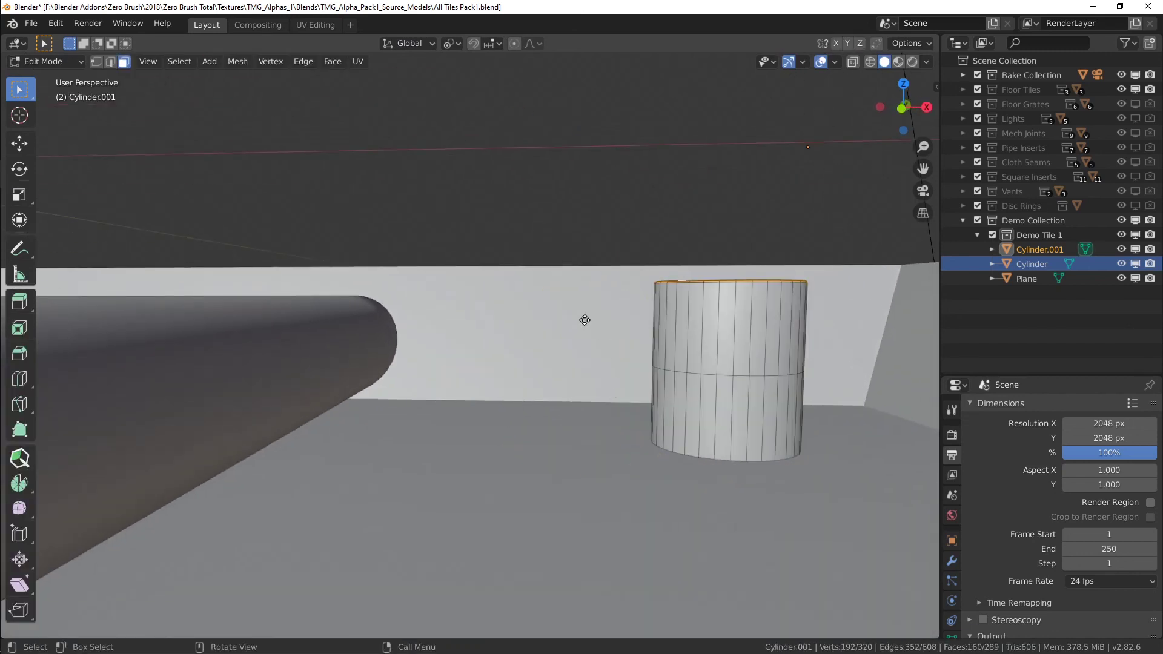
key(g)
key(z)
click(579, 323)
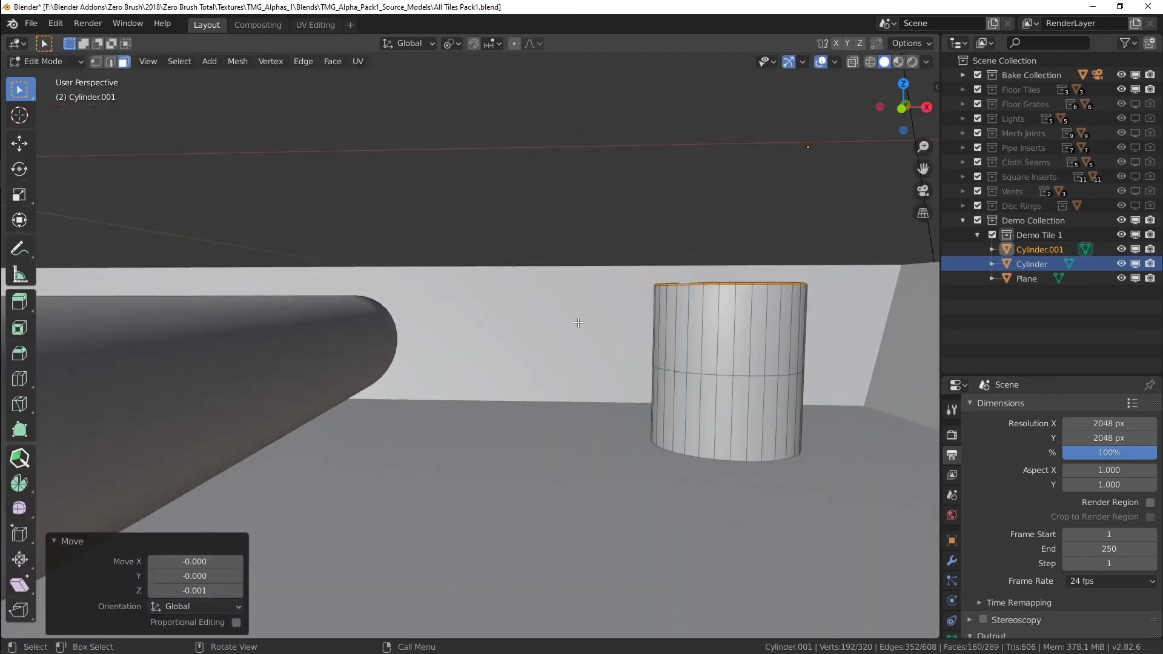
Return the upright cylinder to Object Mode and re-render the tile's height map in the Compositing workspace.
key(Tab)
ctrl+alt+drag(685, 301, 569, 444)
alt+drag(569, 273, 410, 260)
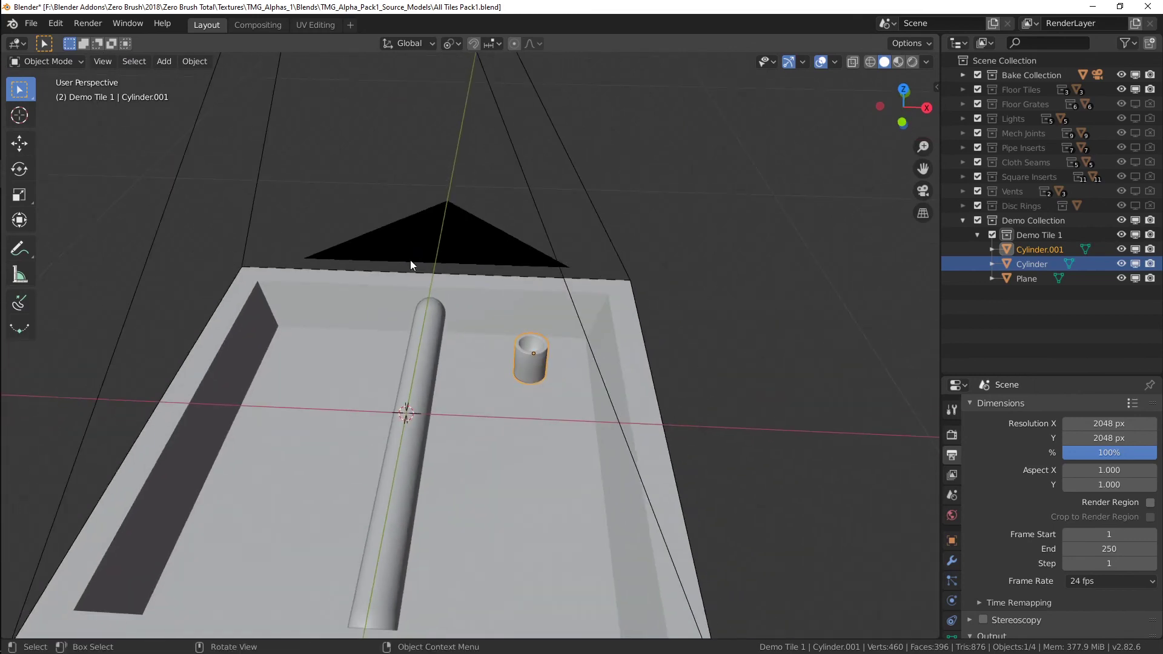
click(258, 25)
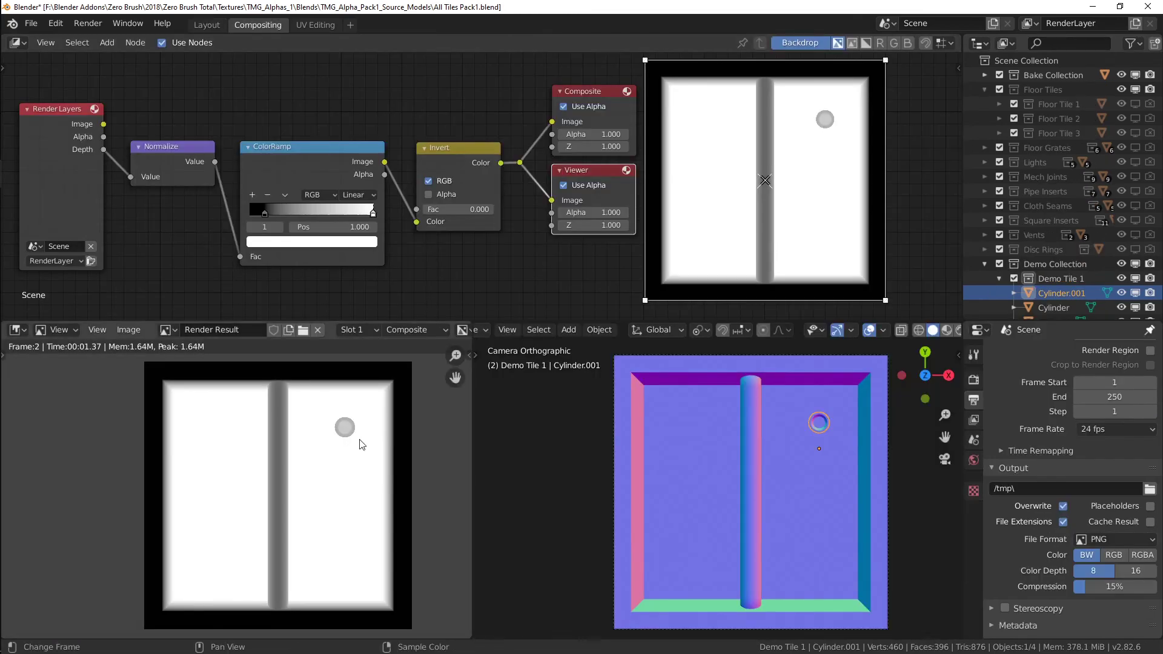
key(F12)
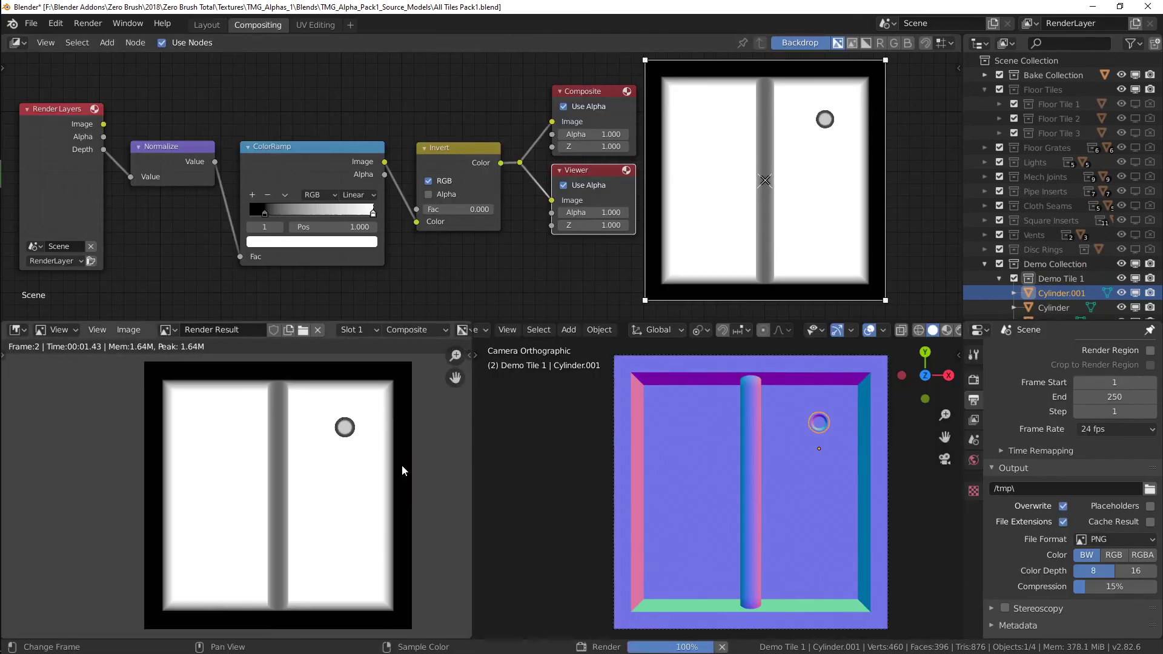
Examine the shades of the upright cylinder's raised rim and recess up close in the maximized height map render.
key(ctrl+space)
scroll(454, 540, up, 4)
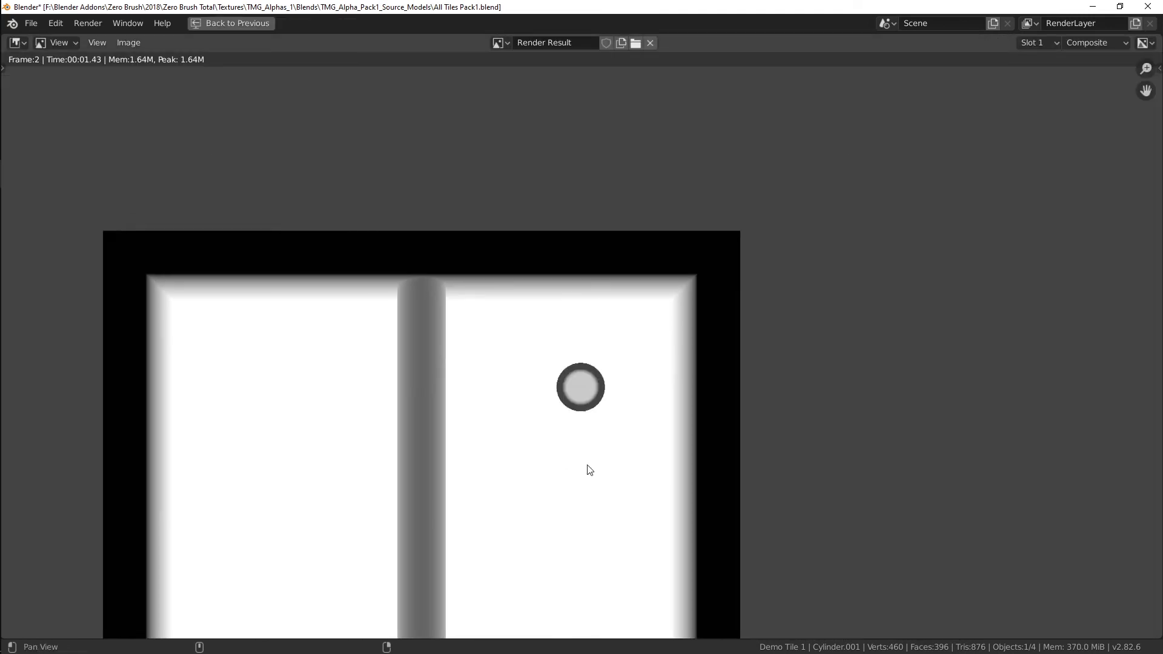
ctrl+alt+drag(586, 465, 718, 285)
alt+drag(528, 506, 607, 374)
ctrl+alt+drag(576, 440, 675, 305)
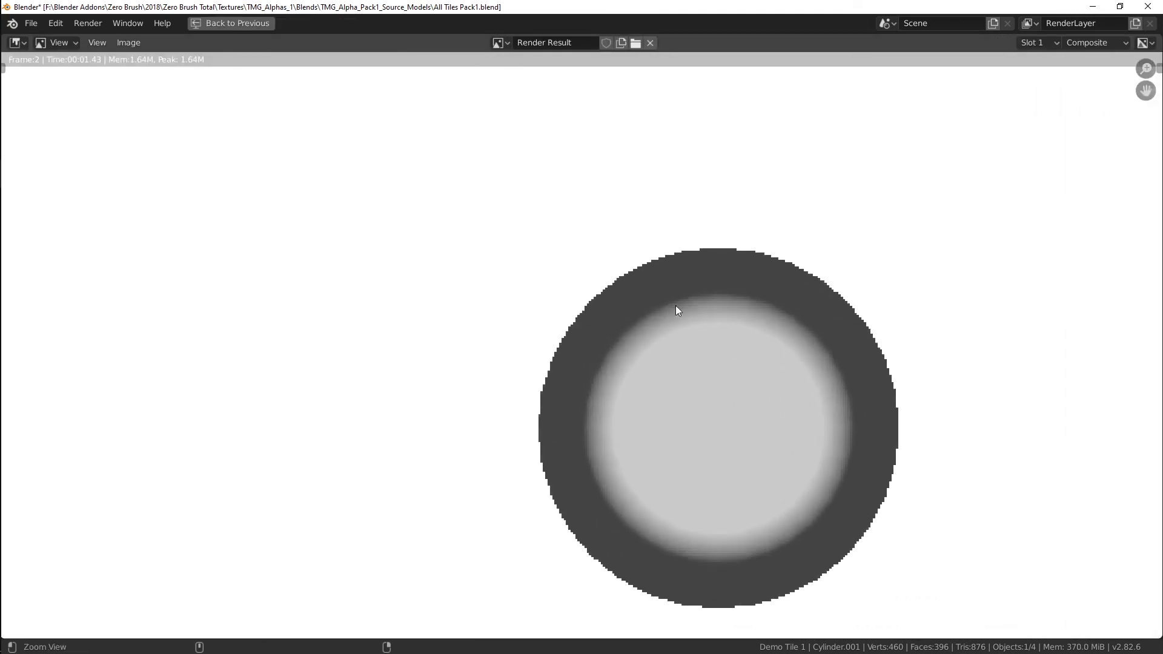
ctrl+alt+drag(545, 562, 735, 257)
alt+drag(817, 227, 526, 430)
alt+drag(685, 378, 407, 390)
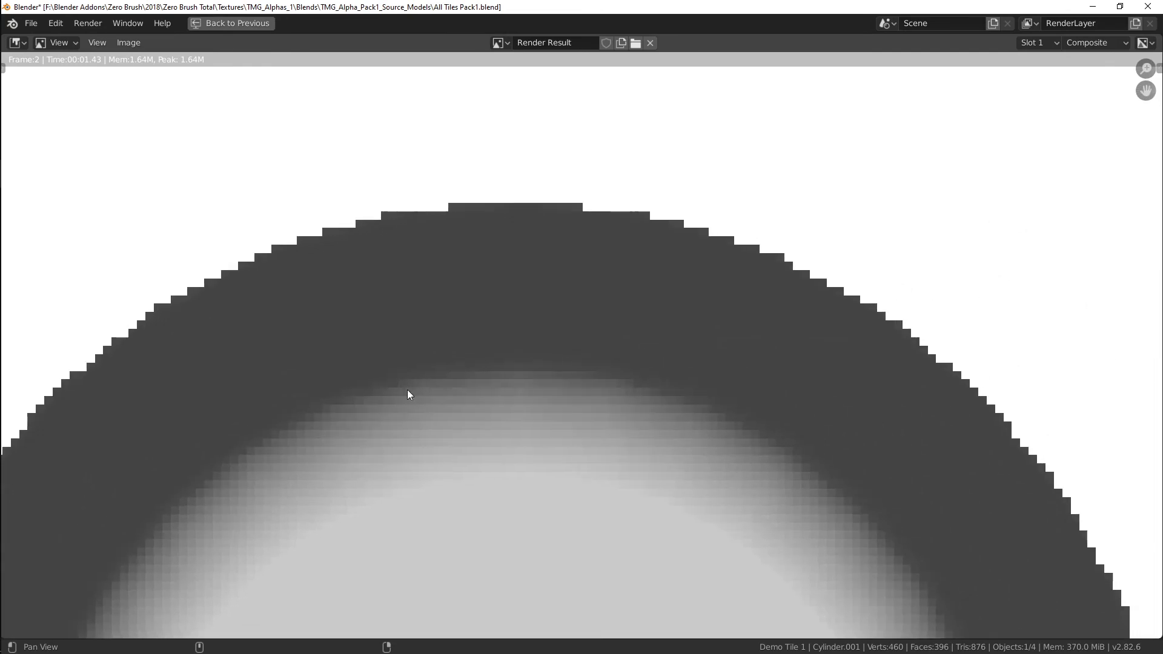
alt+drag(685, 460, 407, 370)
alt+drag(460, 456, 848, 365)
ctrl+alt+drag(737, 322, 672, 387)
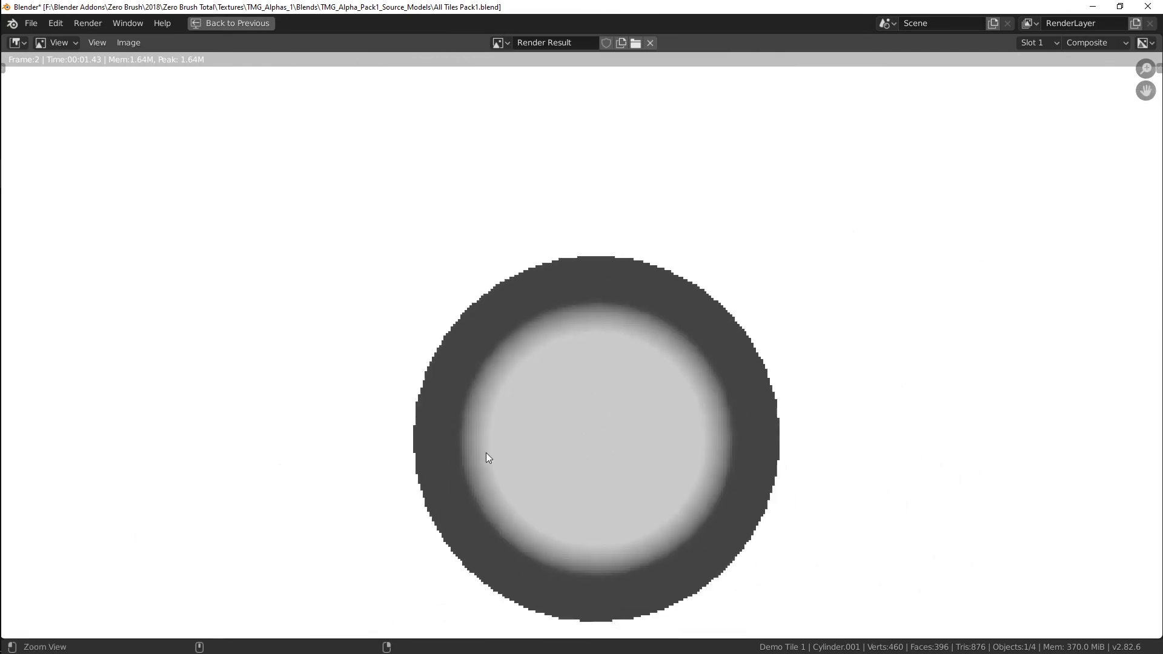
ctrl+alt+drag(585, 306, 489, 450)
alt+drag(581, 418, 661, 261)
ctrl+alt+drag(654, 334, 646, 373)
key(Escape)
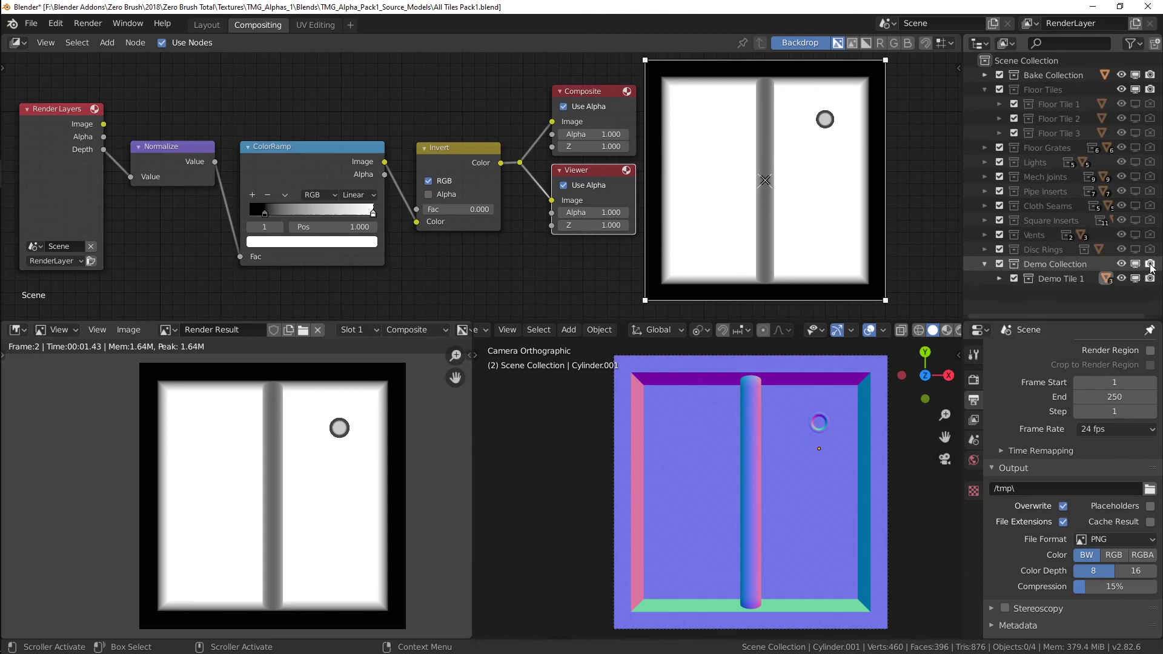
Show the Lights and Cloth Seams collections in the viewport and inspect the lacing in the normal-map camera view.
click(1135, 163)
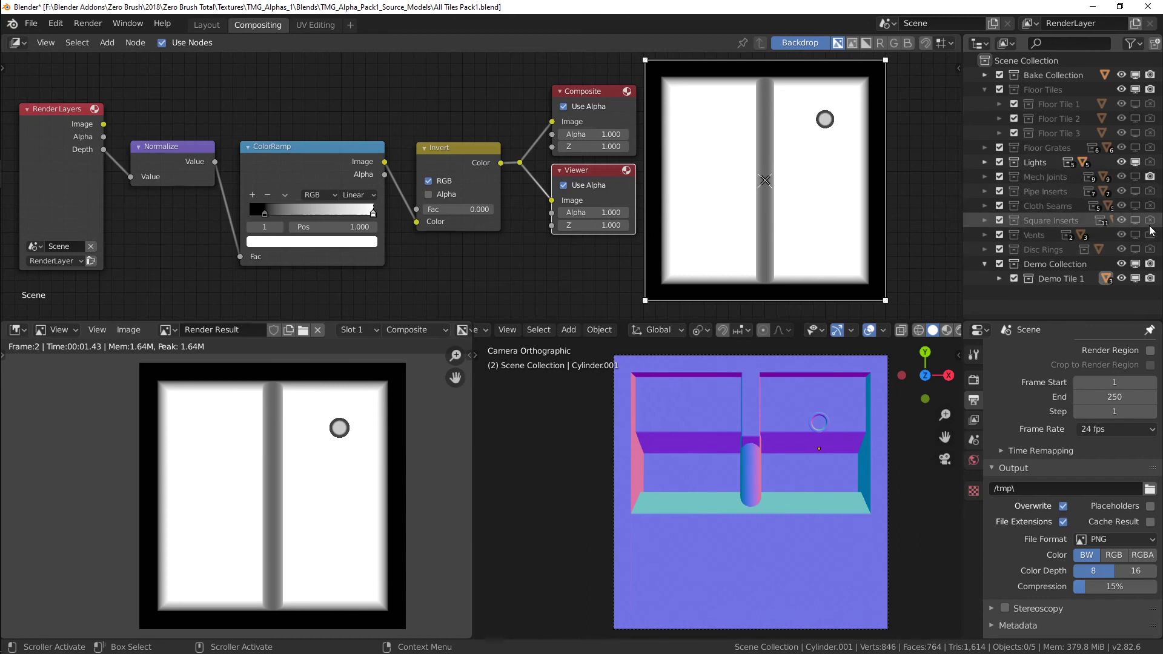
click(1135, 206)
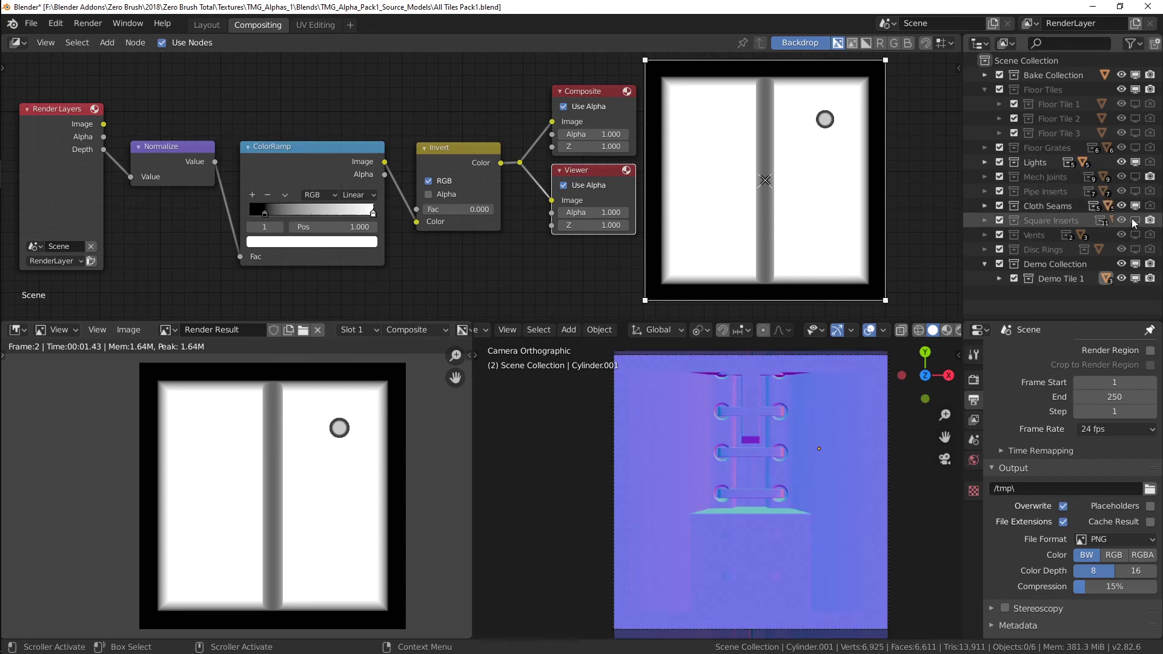
scroll(798, 457, up, 3)
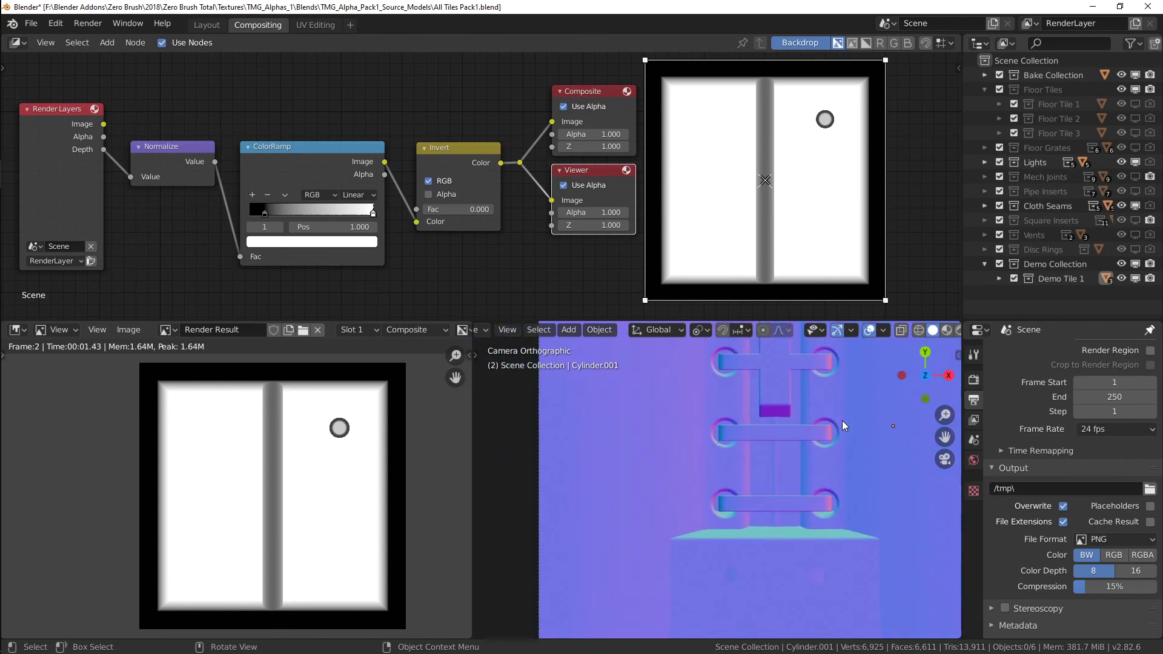
scroll(833, 416, down, 3)
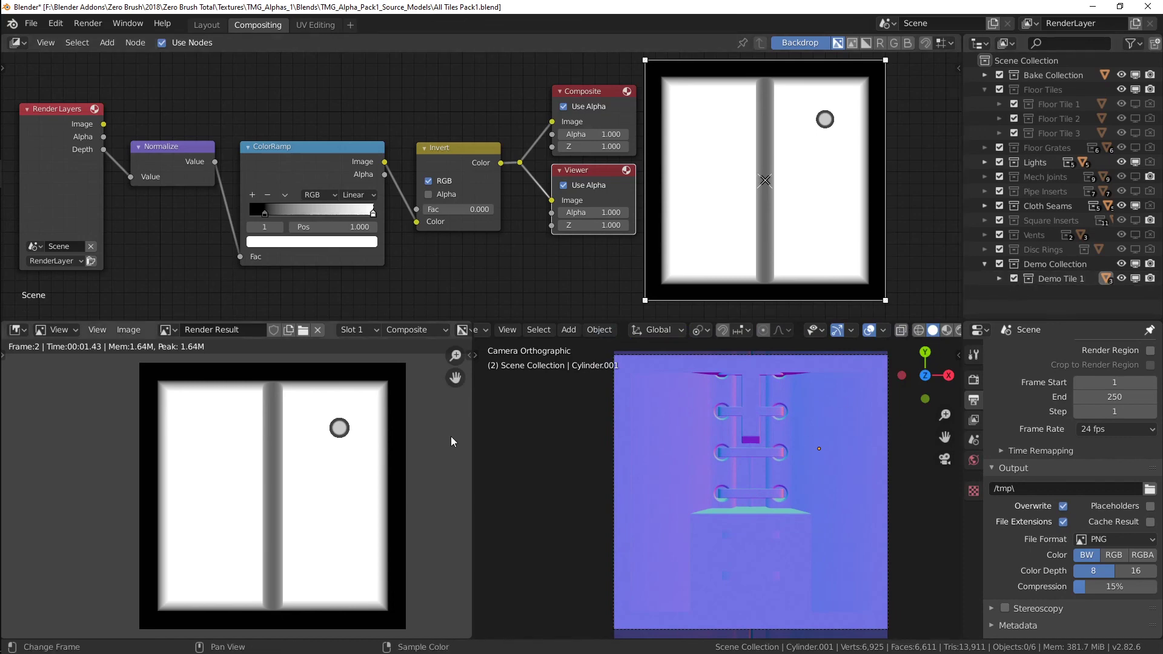
Render the height map with the added collections, and hide the Cloth Seams collection in the viewport.
key(F12)
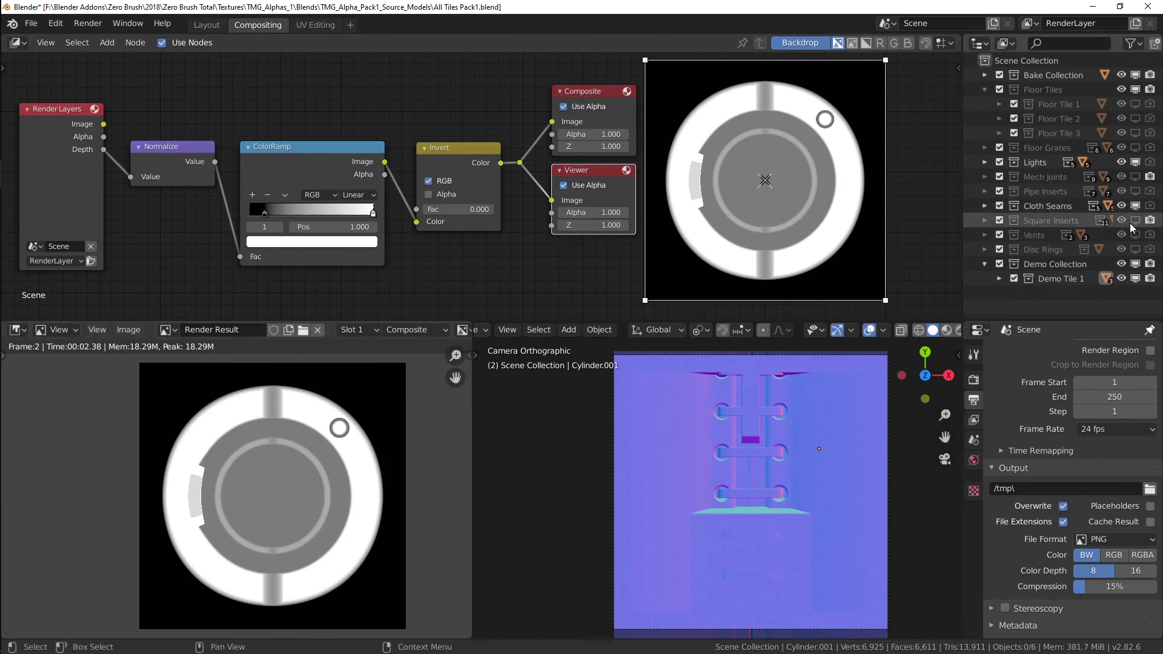
click(1136, 206)
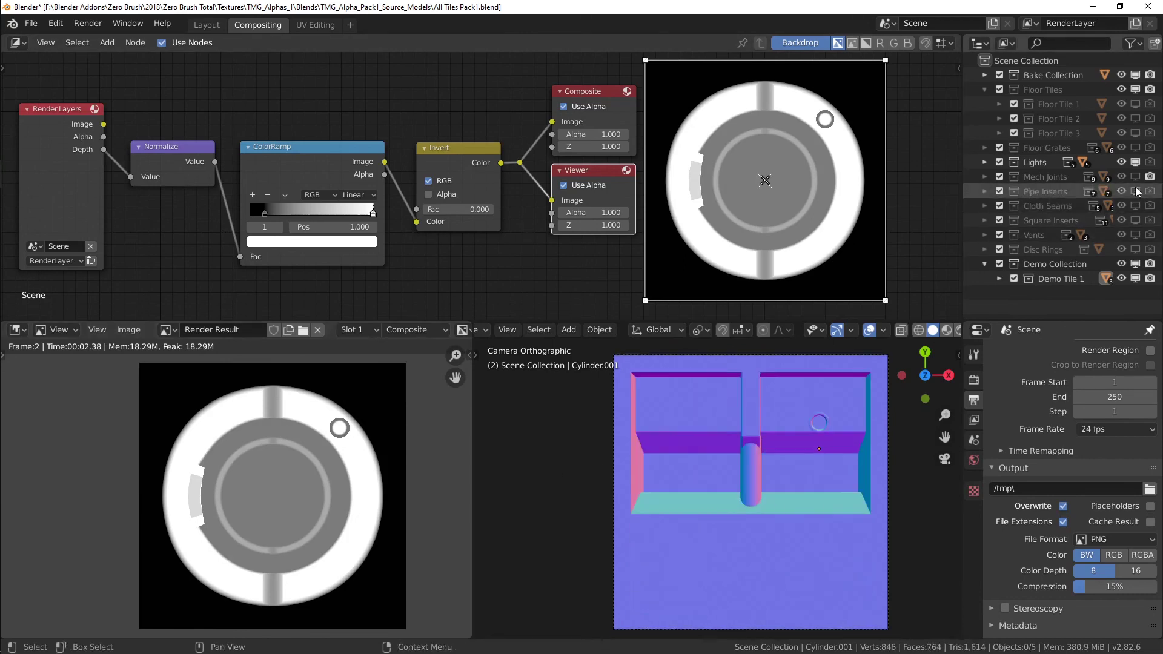